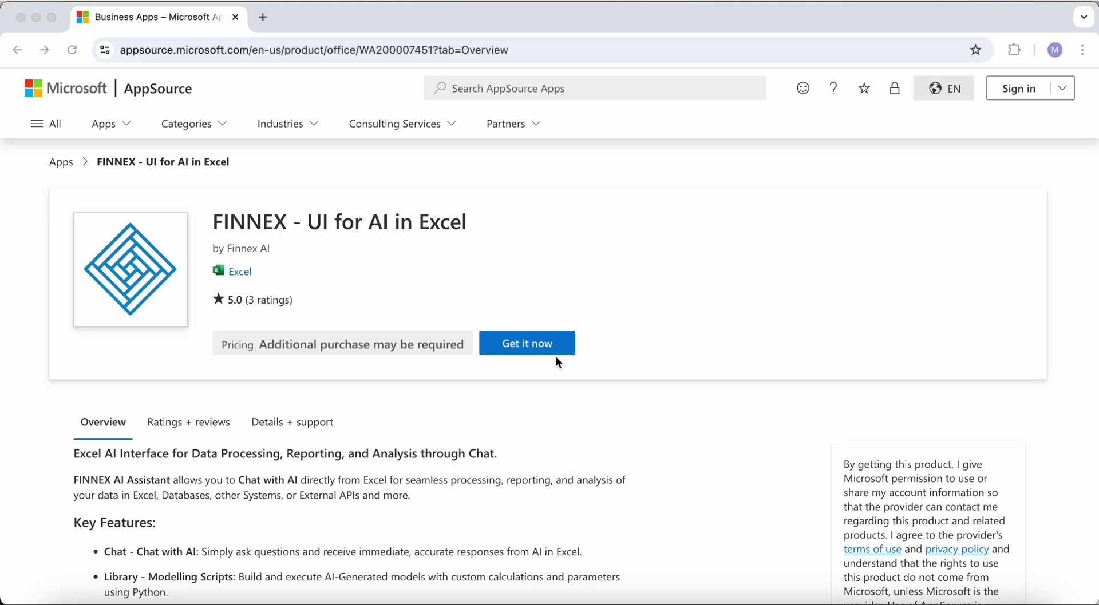
Review the FINNEX AI listing on AppSource, then move to the blank Excel workbook Book2
left_click(552, 376)
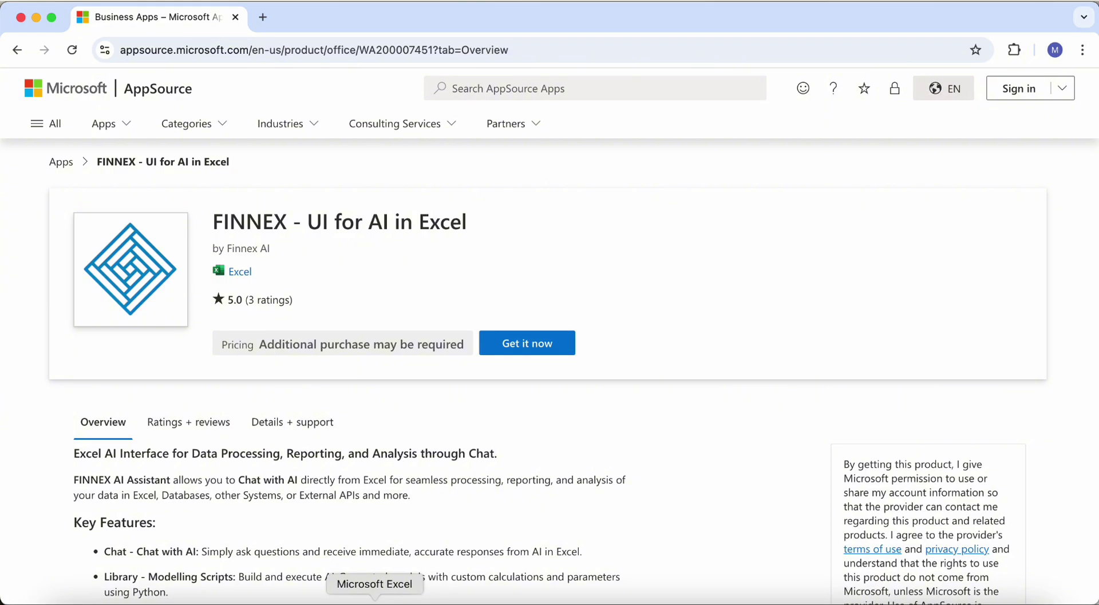
left_click(375, 601)
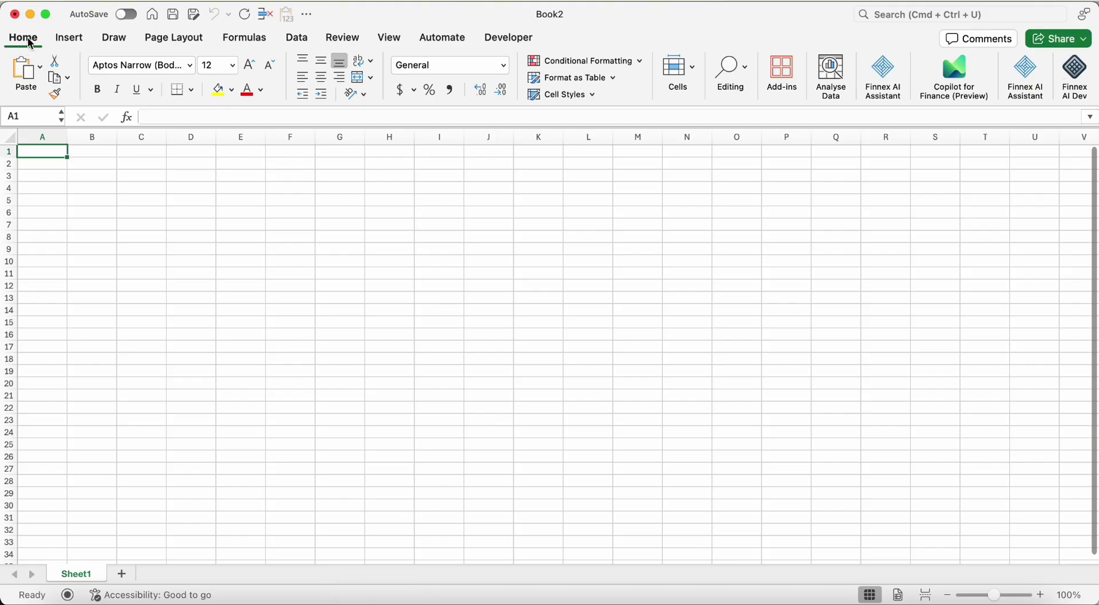
Launch Finnex AI Dev, accept both agreements and sign up with the signed-in Microsoft account
left_click(882, 75)
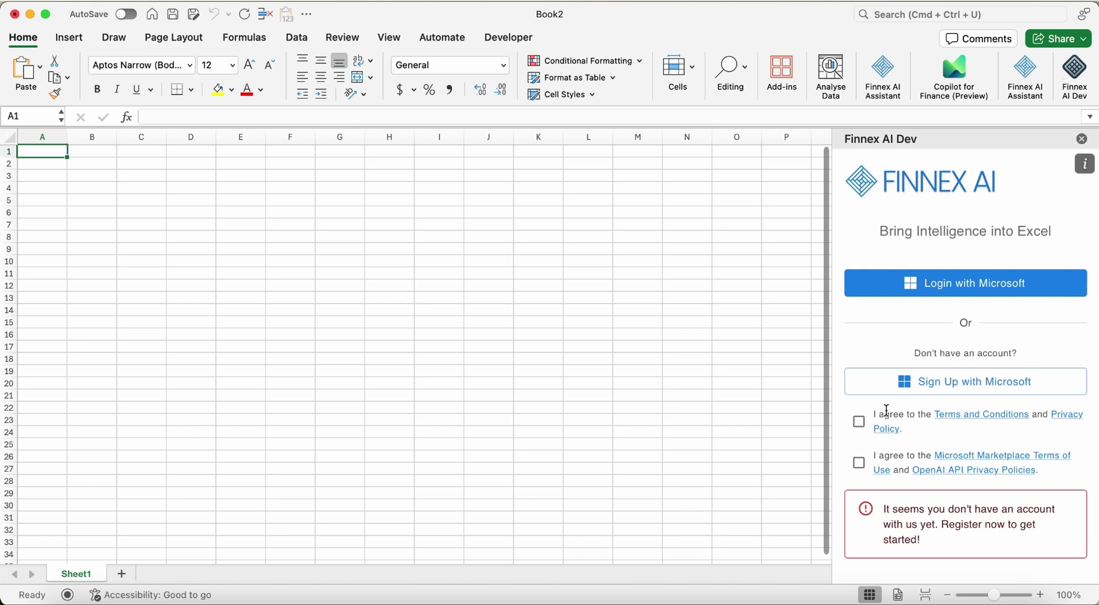
left_click(861, 425)
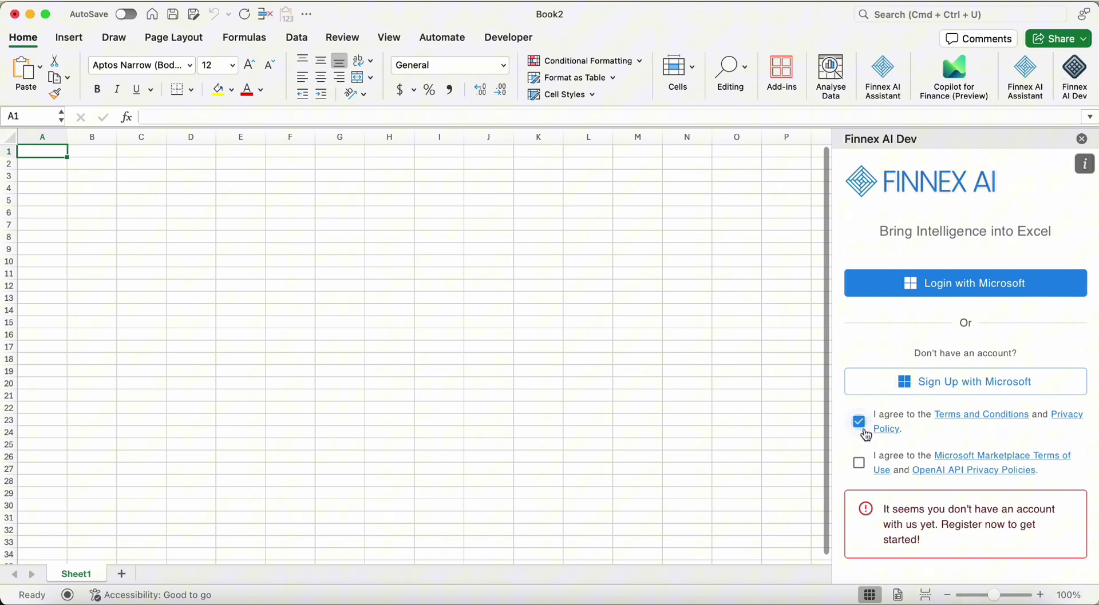
left_click(859, 463)
left_click(1000, 387)
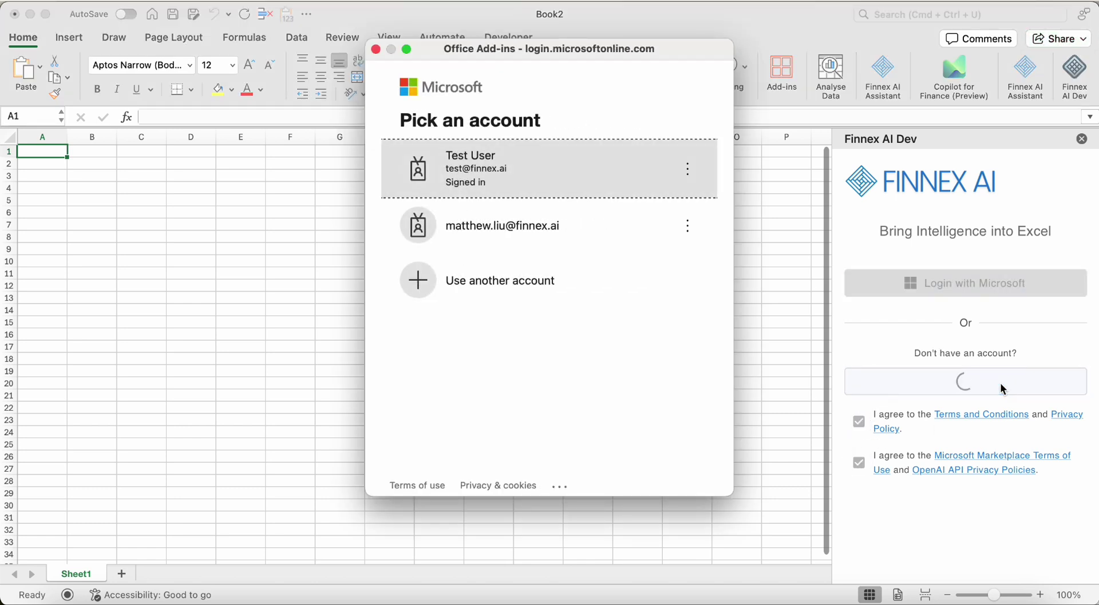
left_click(464, 160)
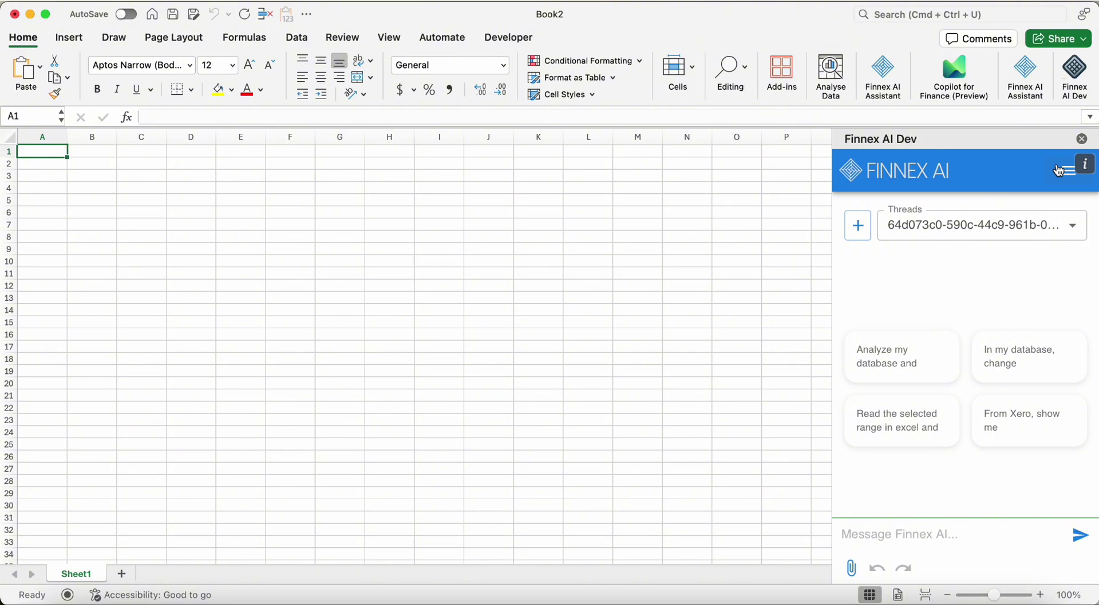
Browse the add-in's Library view, then switch to its Database view
left_click(1058, 171)
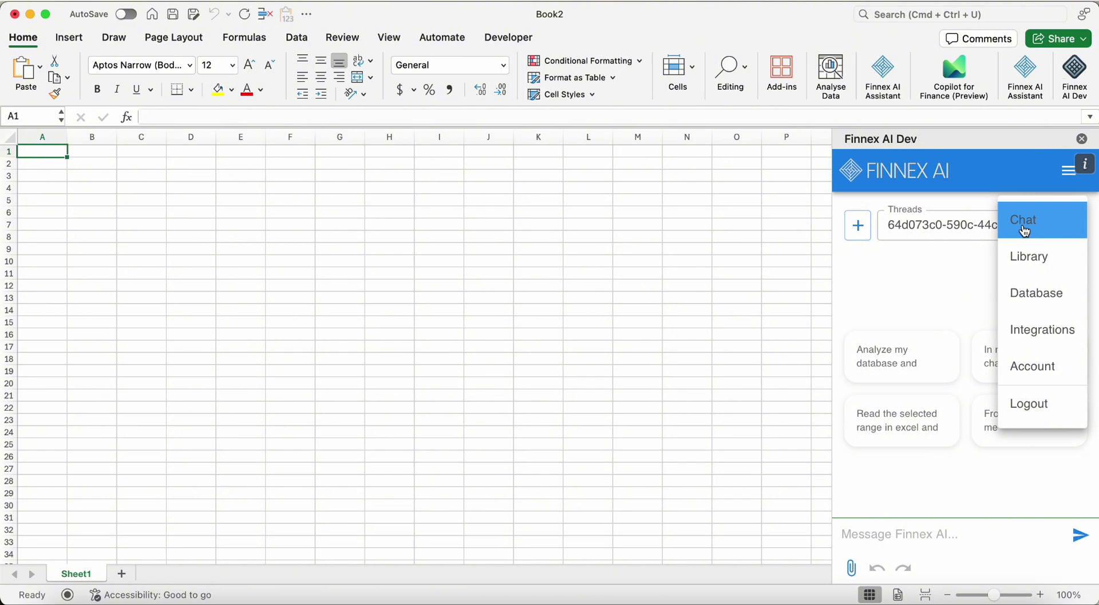
left_click(1065, 271)
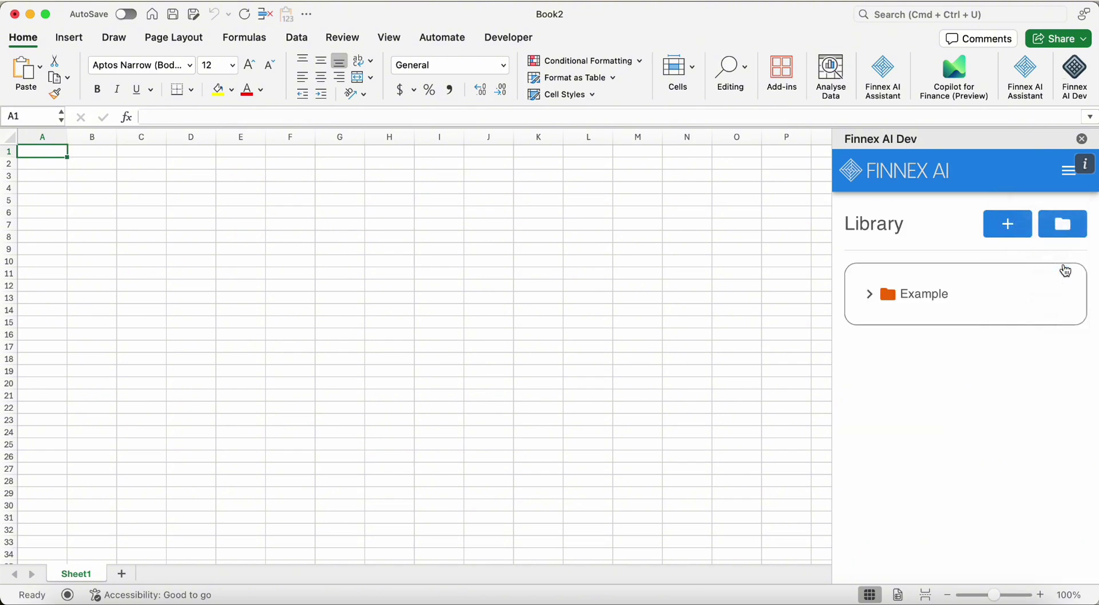
left_click(1065, 172)
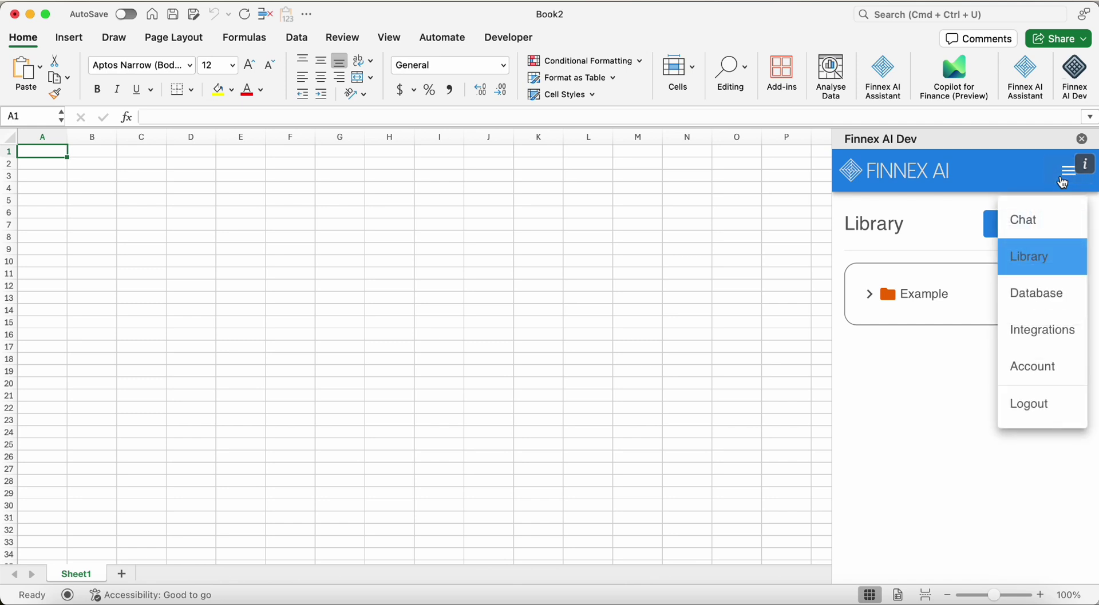
left_click(1045, 293)
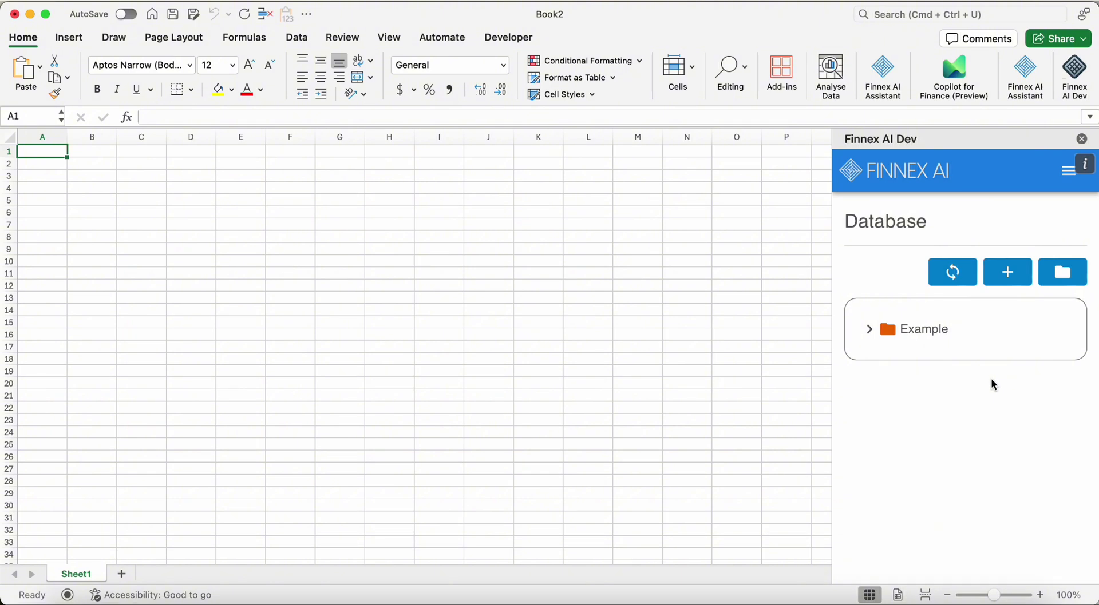
Cancel a new table creation and expand the Example folder to show its four hr_ tables
left_click(1021, 275)
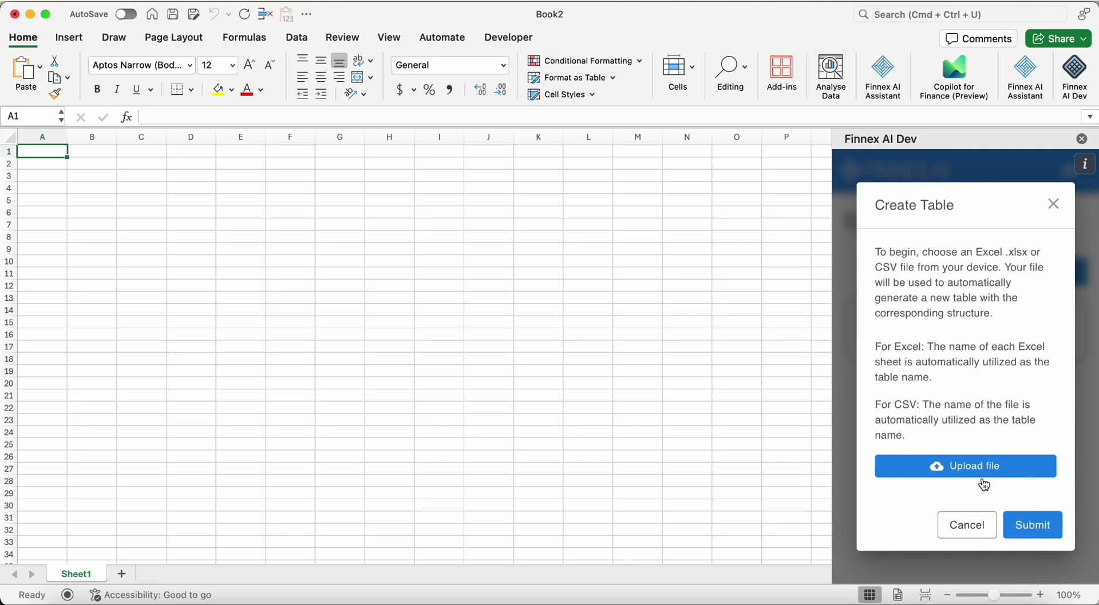
left_click(954, 527)
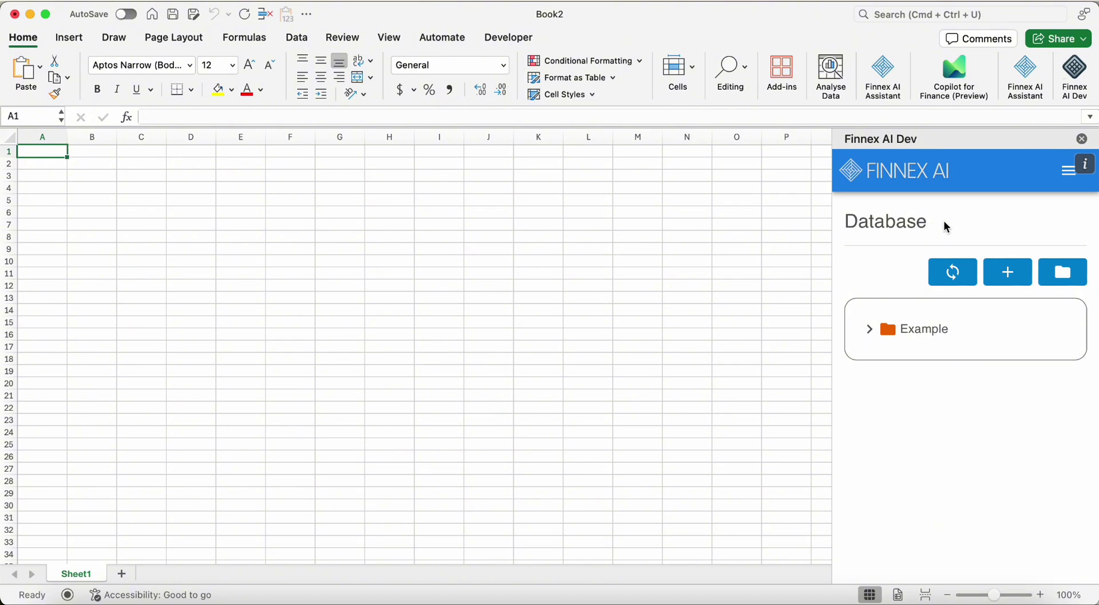
left_click(1068, 171)
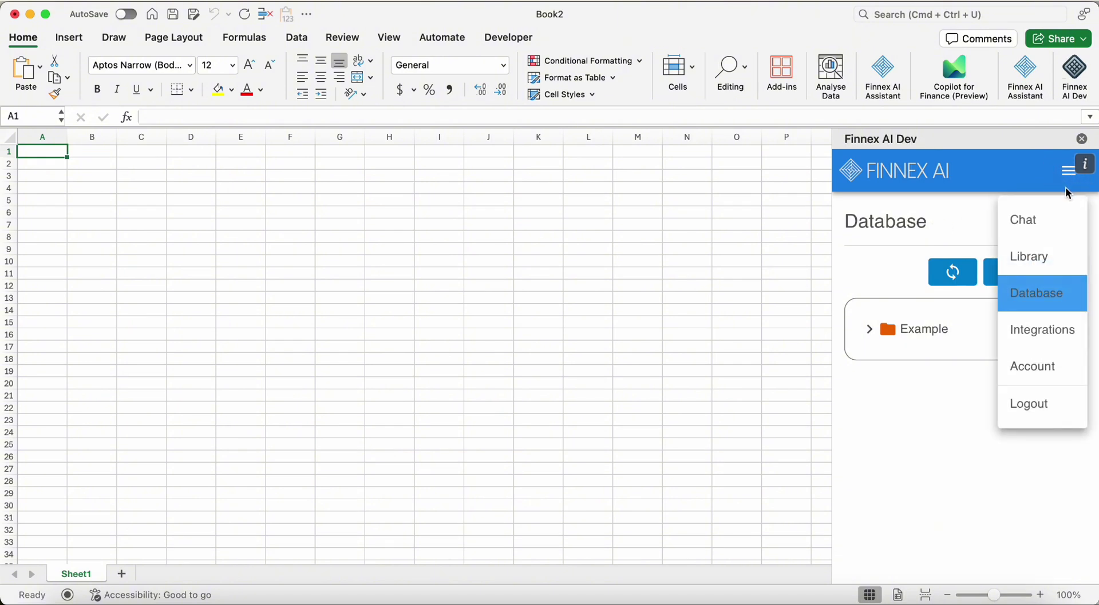
left_click(870, 330)
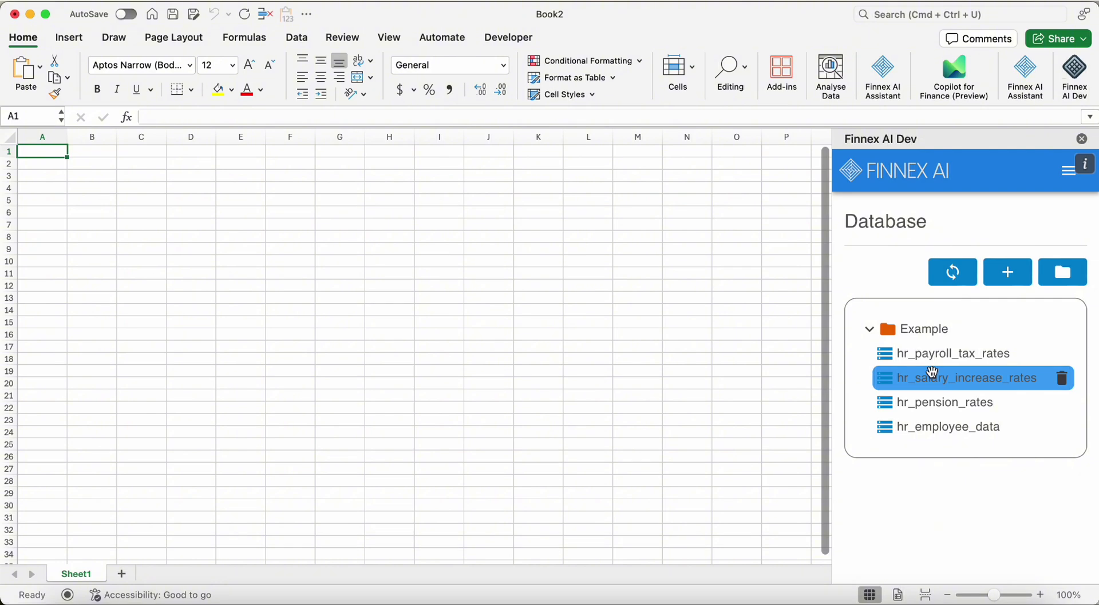
Export hr_employee_data's 100 records into Sheet1 and return the Finnex AI pane to Chat
left_click(933, 434)
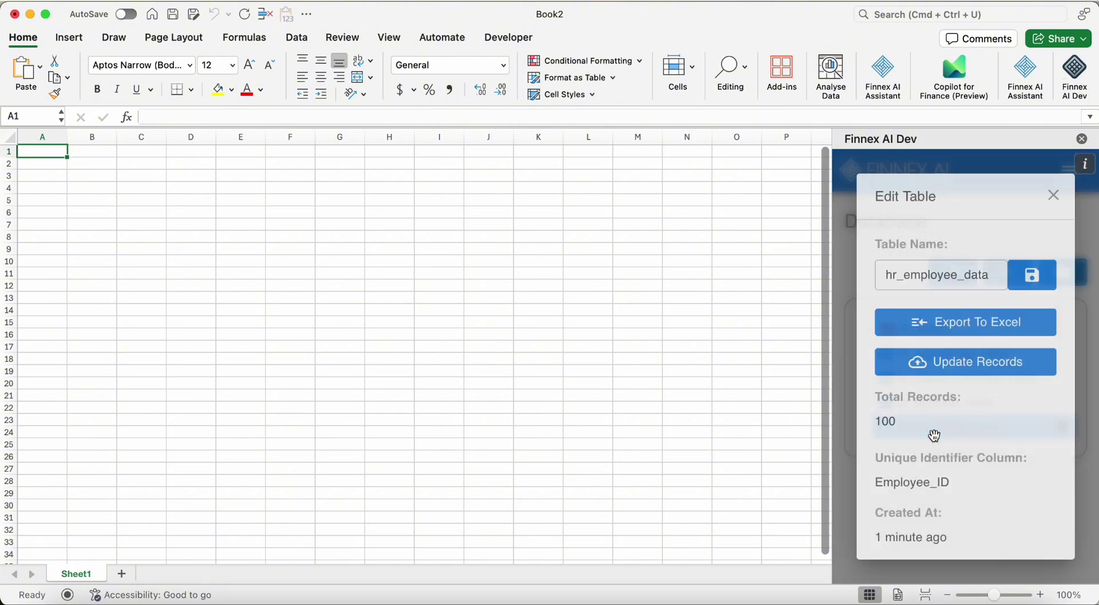
left_click(960, 329)
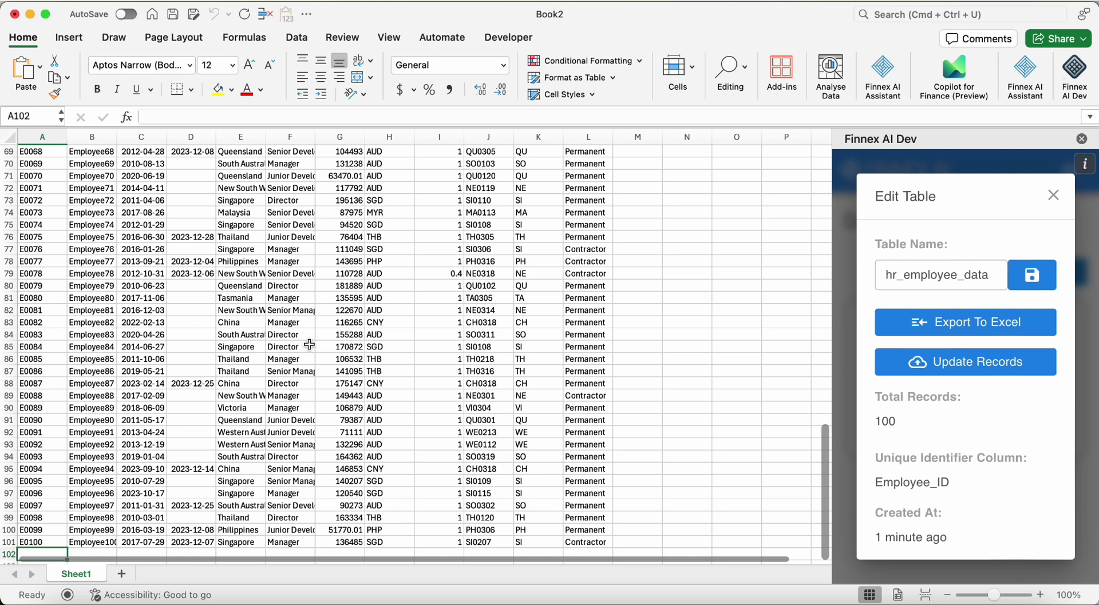
left_click(1053, 195)
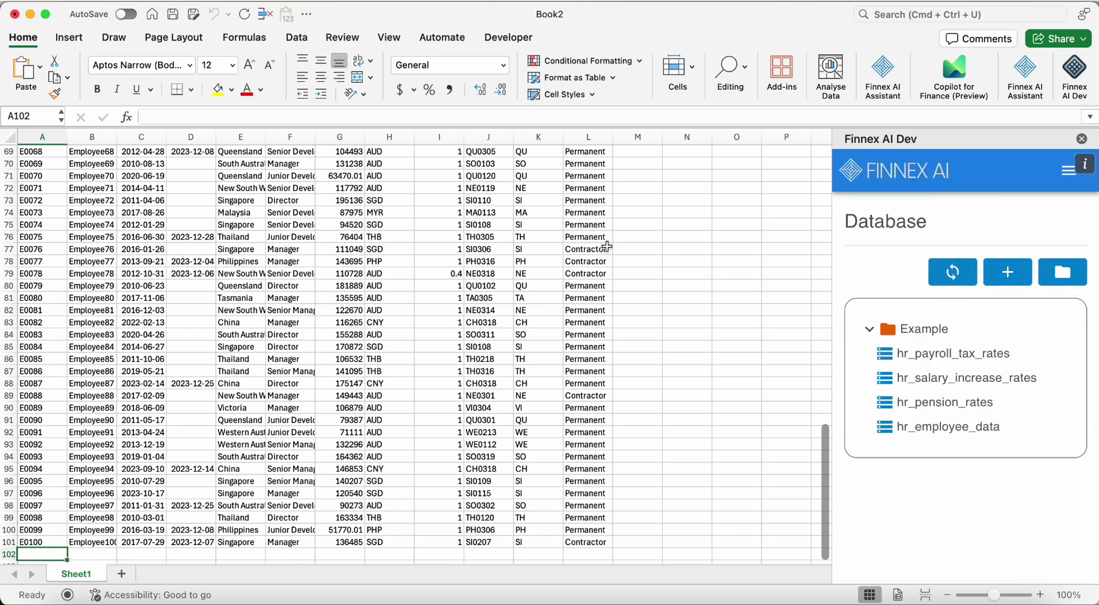
left_click(1063, 181)
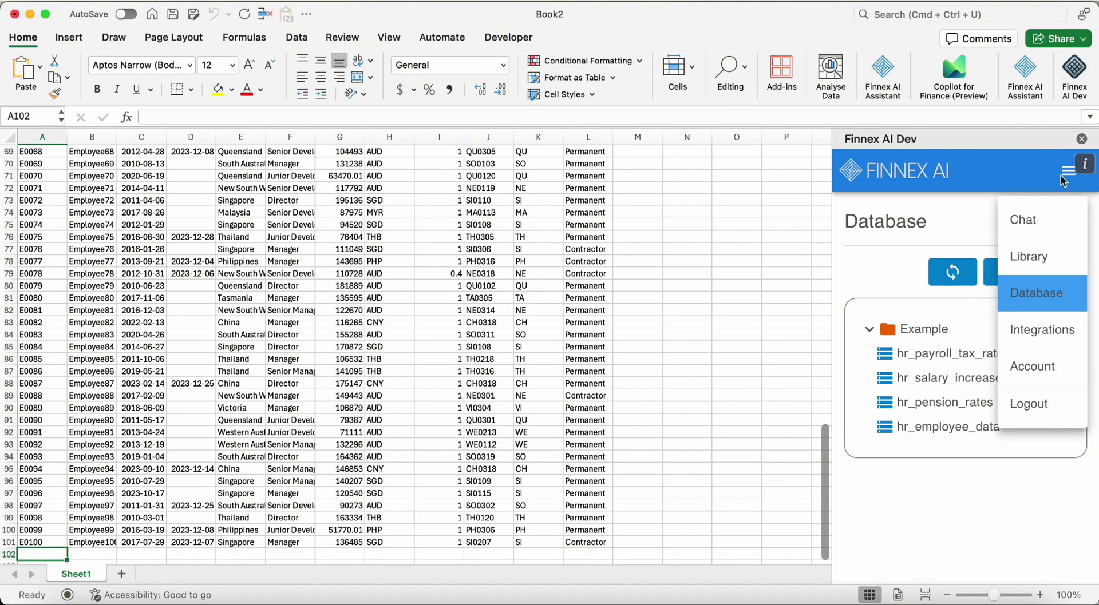
left_click(1052, 221)
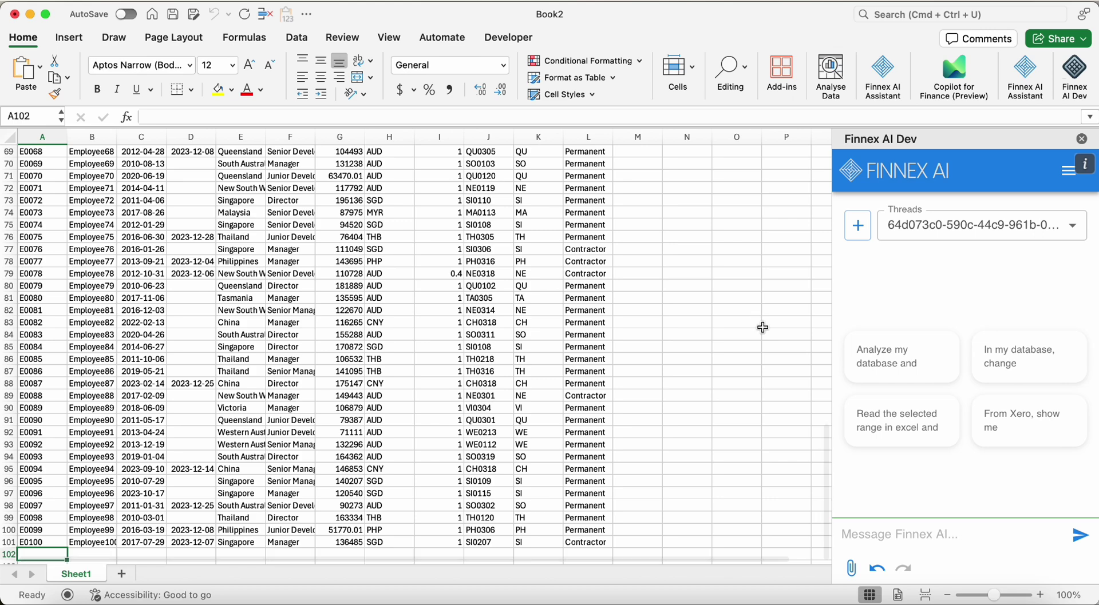
With O2 selected, ask Finnex AI to analyze the database for the top 5 highest paid employees
scroll(760, 322, "up", 20)
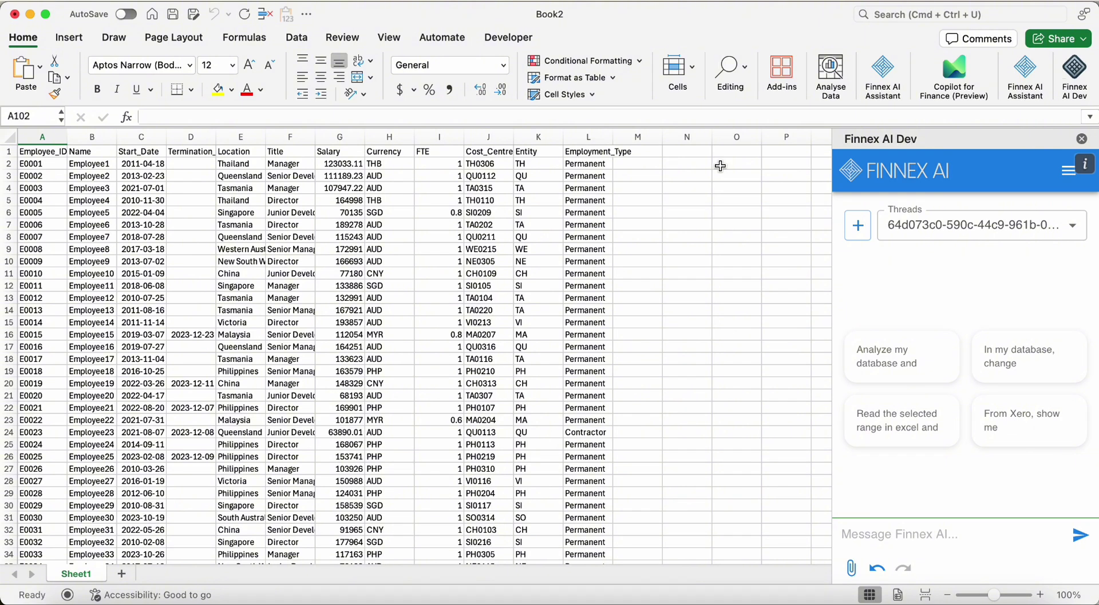
left_click(719, 166)
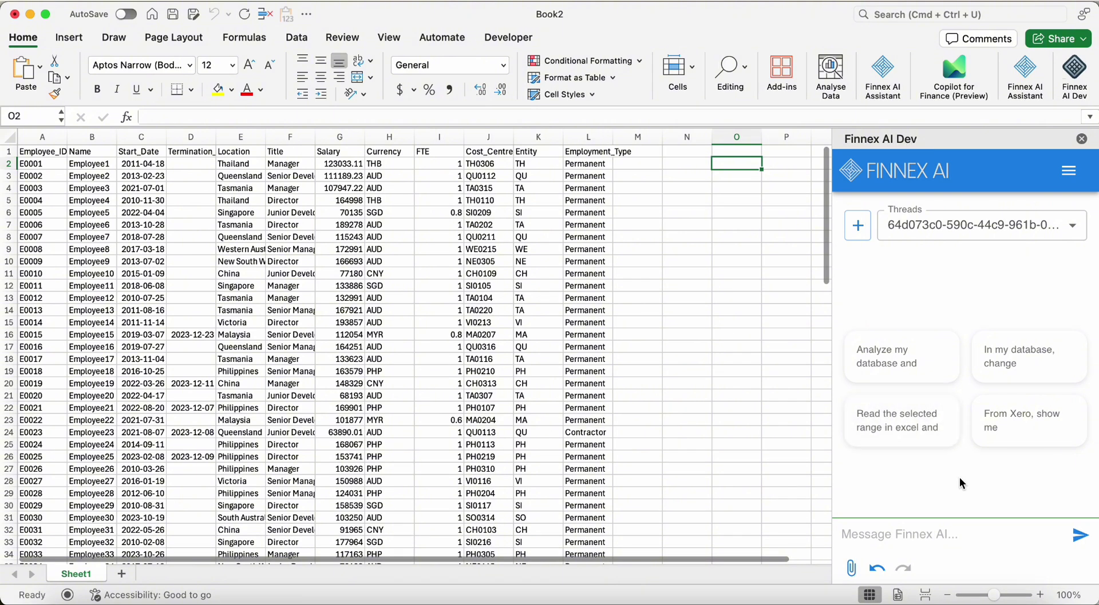
left_click(894, 360)
left_click(1022, 535)
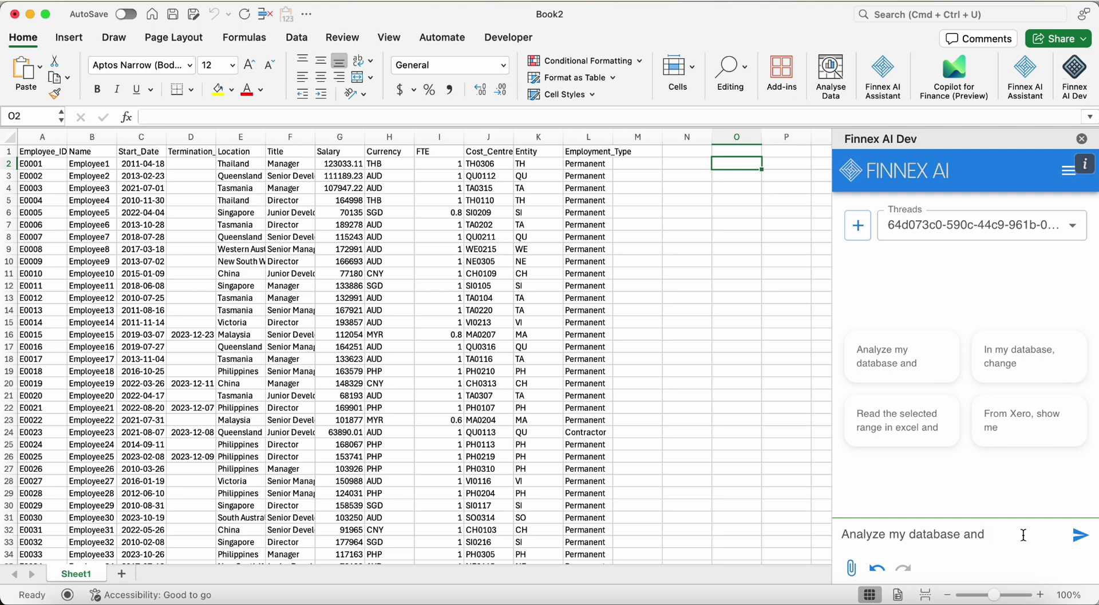
type("give me my top 5")
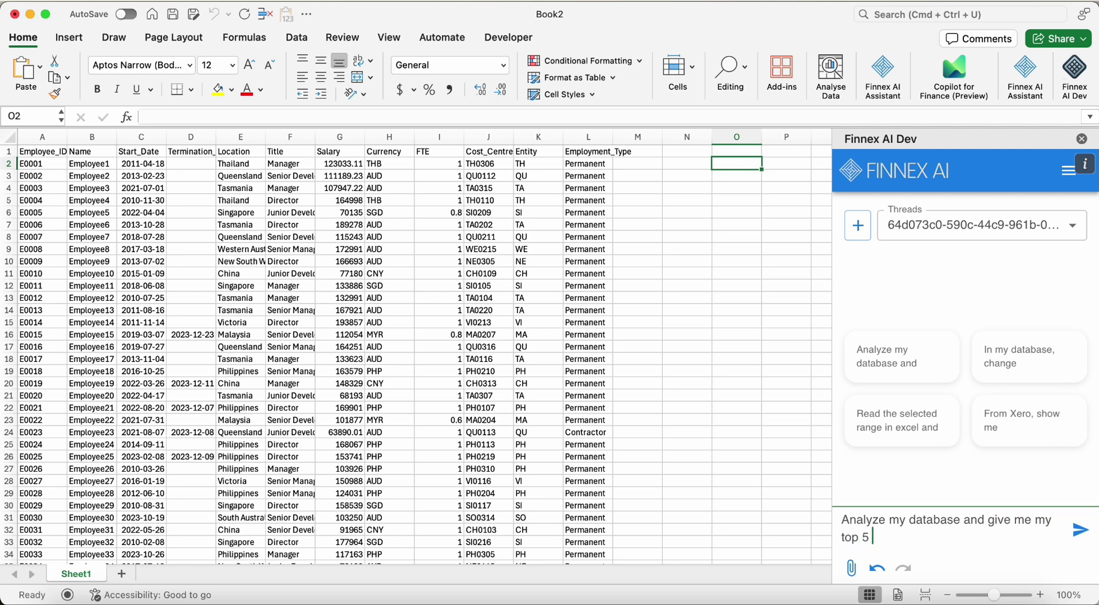
type(" highest paid employees")
key("Return")
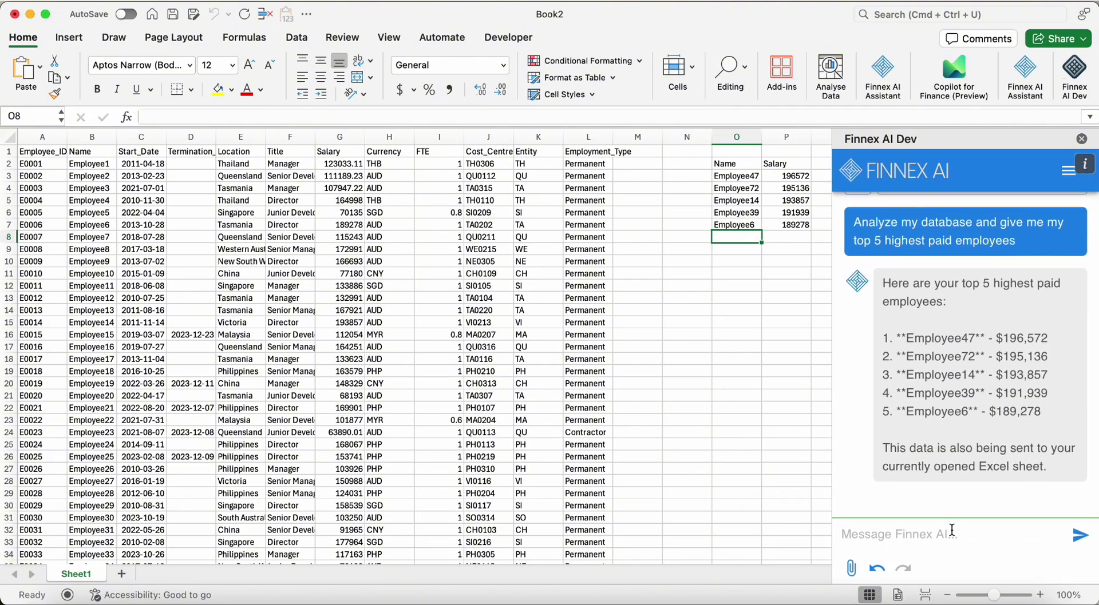
Ask Finnex AI for the total salary by each location
type("show me my total salary b")
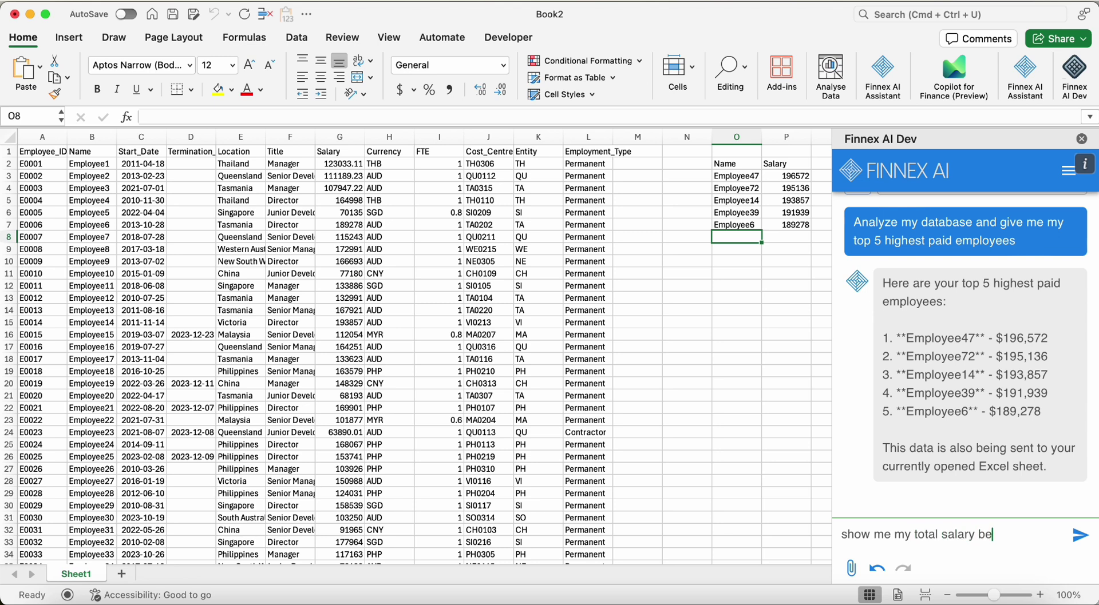
type("y each location")
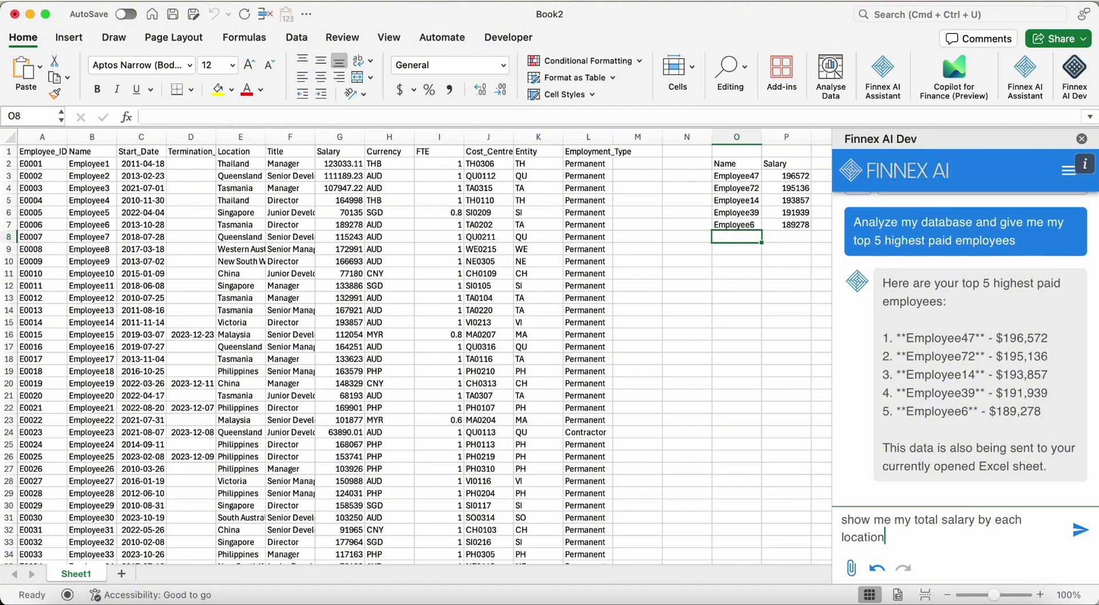
key("Return")
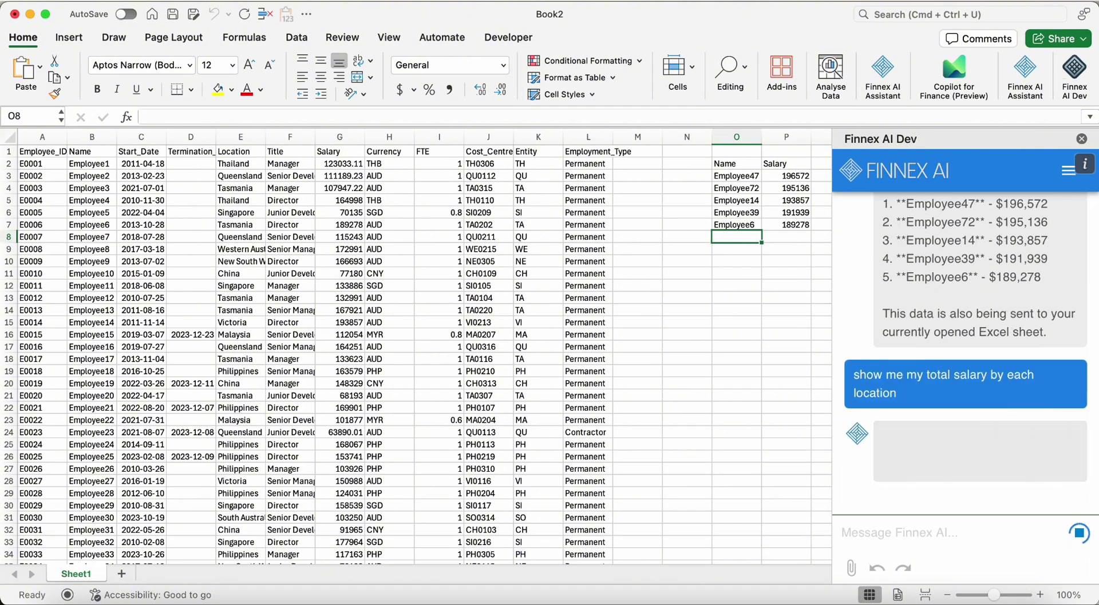
left_click(736, 274)
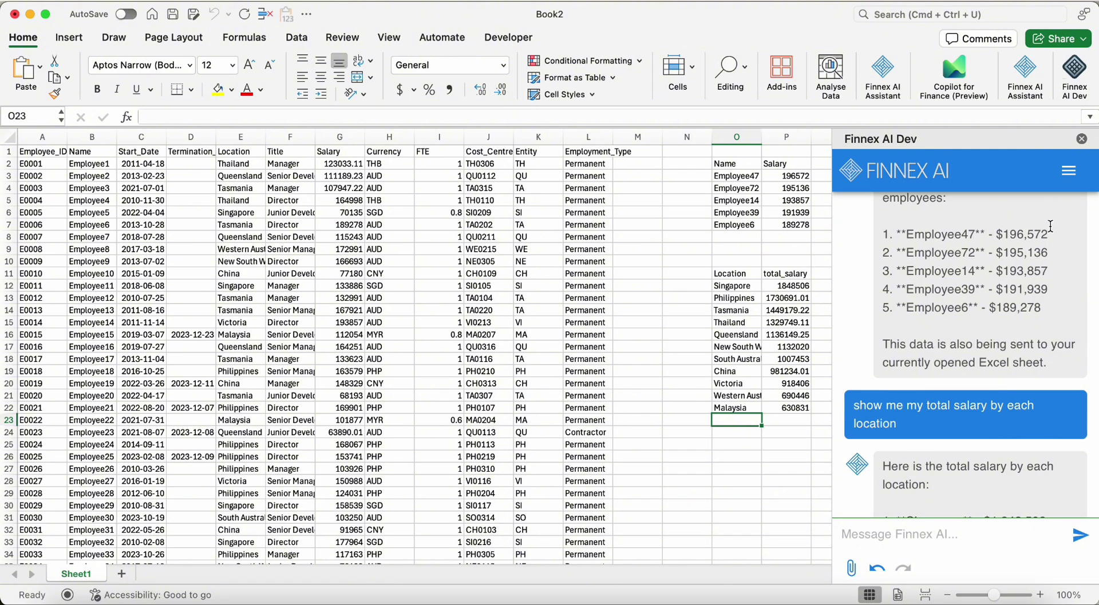
Go to Integrations and start the Xero Connector Professional Plan 14-day free trial
left_click(1067, 182)
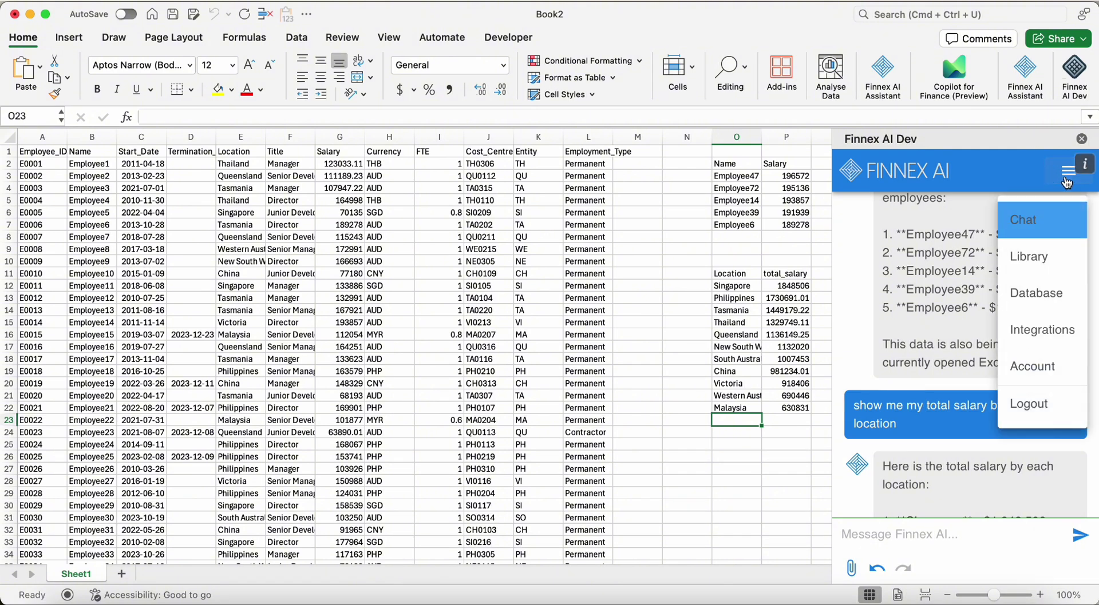
left_click(1057, 327)
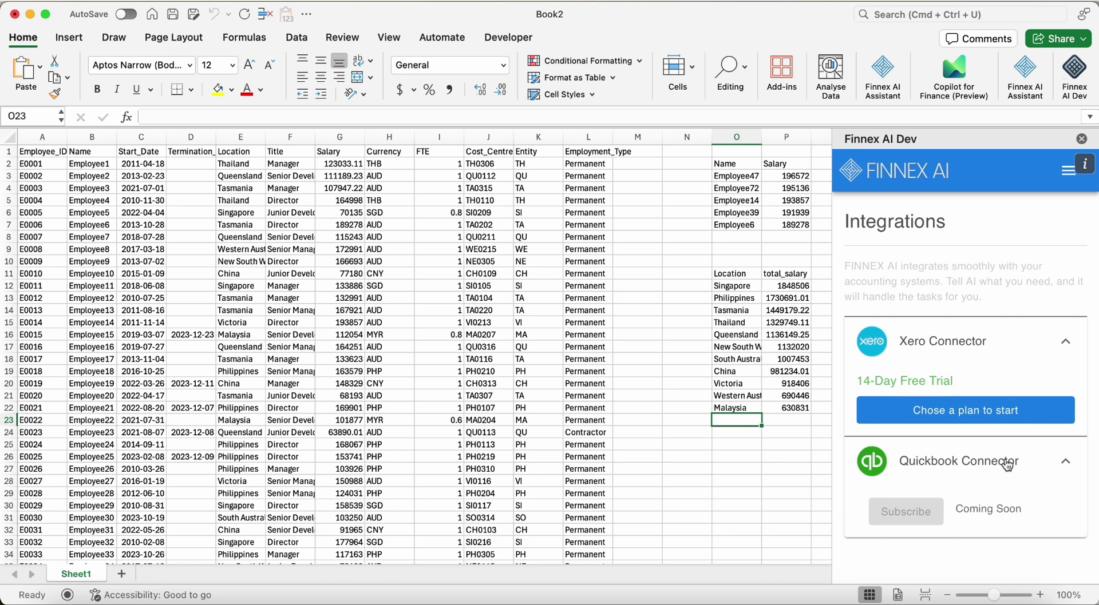
left_click(1001, 424)
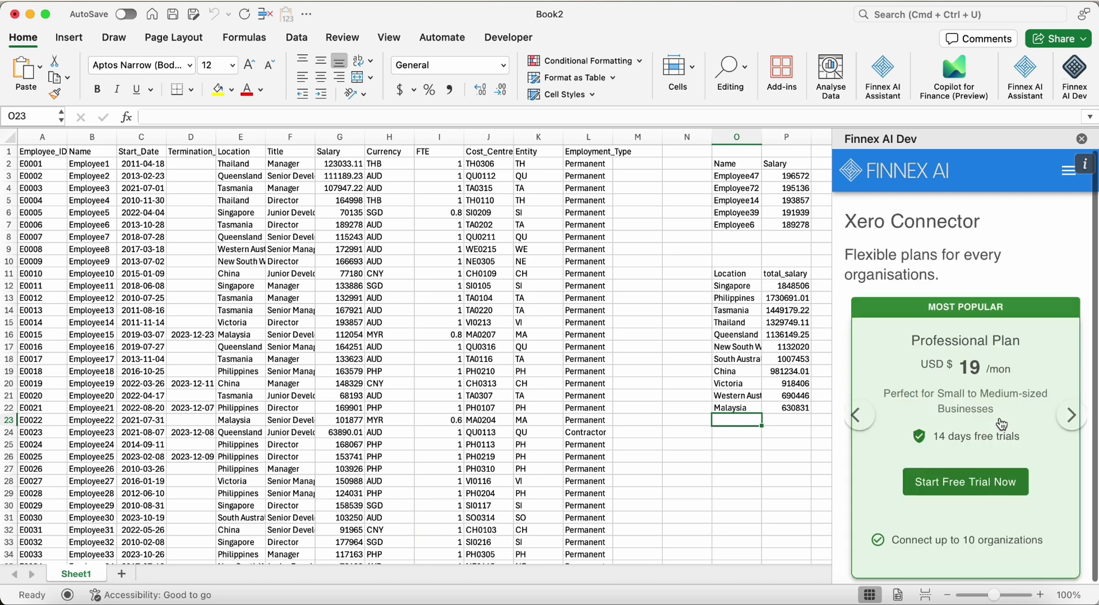
left_click(999, 478)
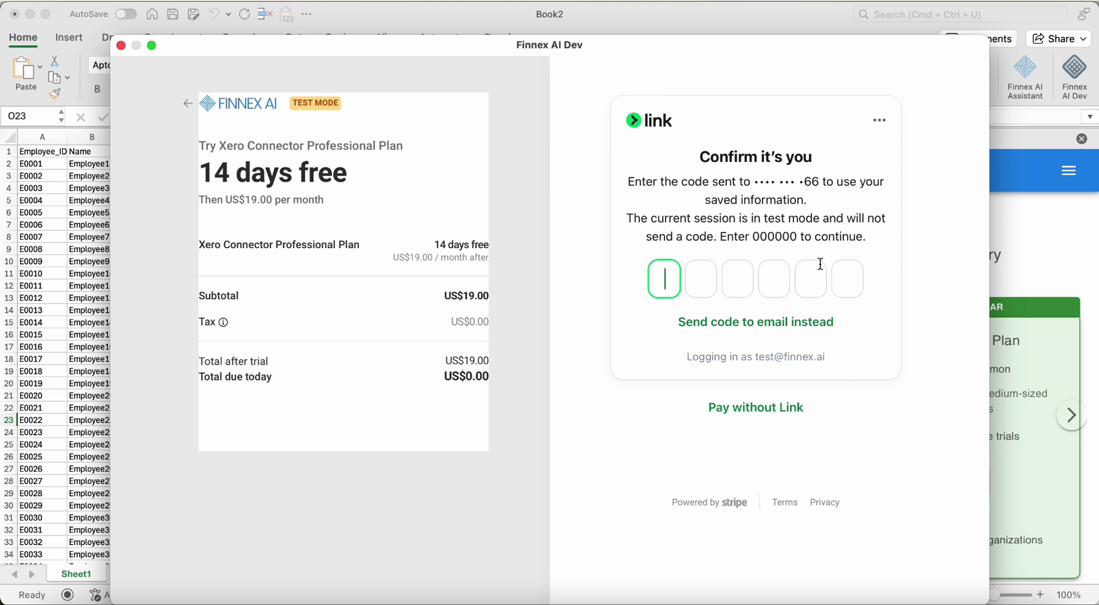
Enter the Link verification code and confirm the Xero Connector trial with saved payment details
type("000000")
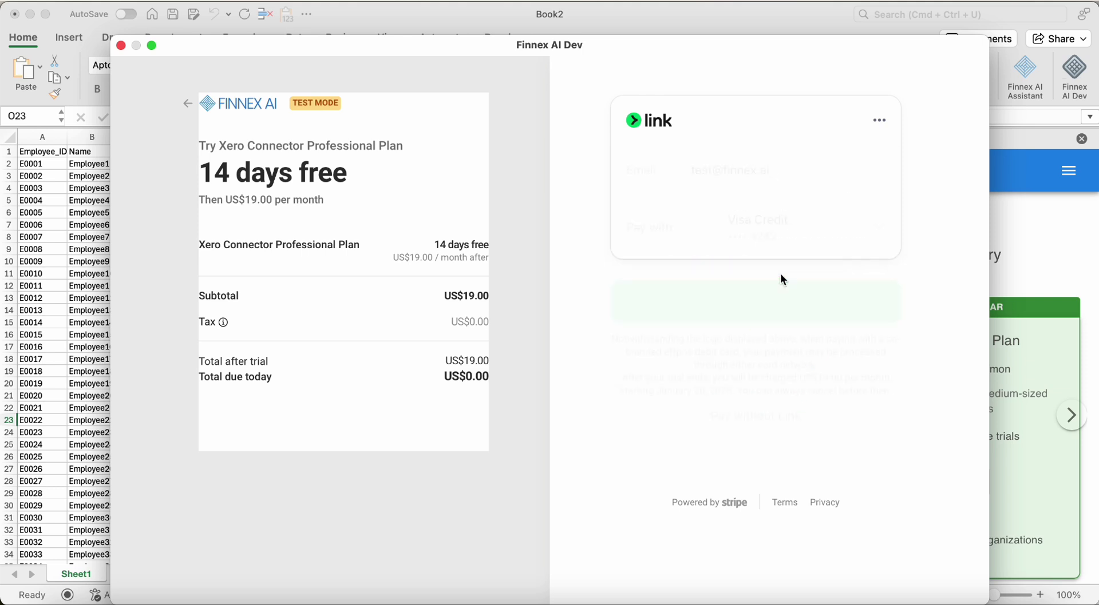
left_click(768, 305)
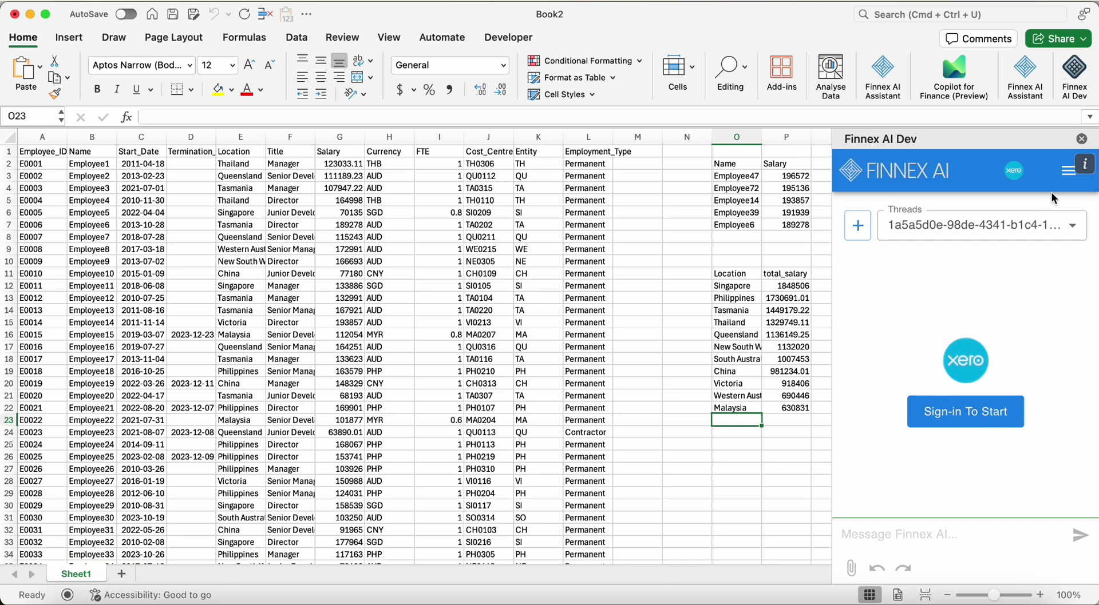
Log in to Xero from the add-in with the account e-mail and password
left_click(955, 417)
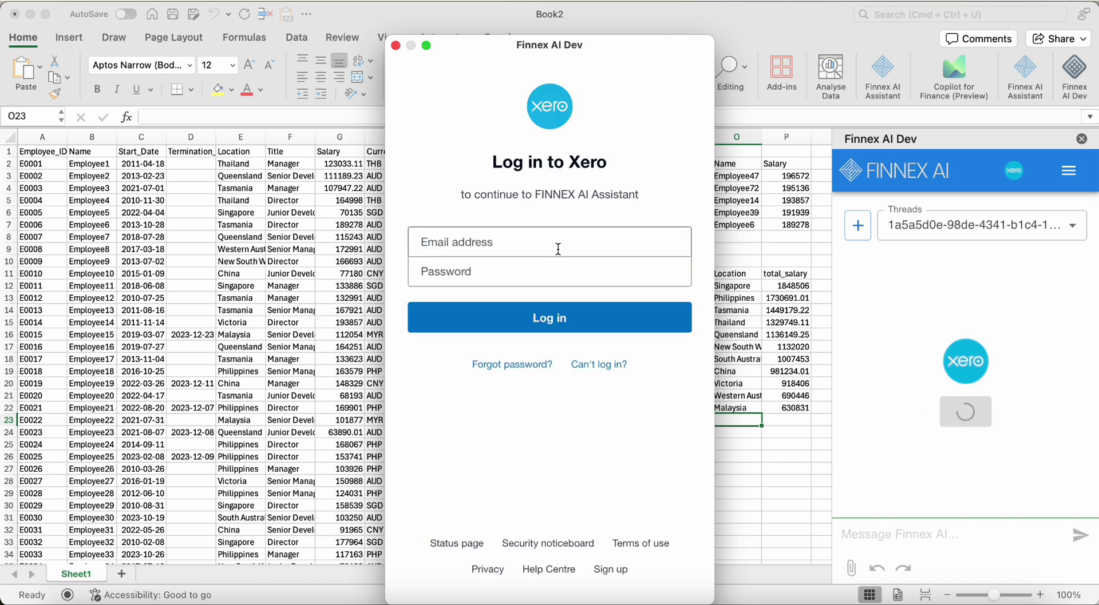
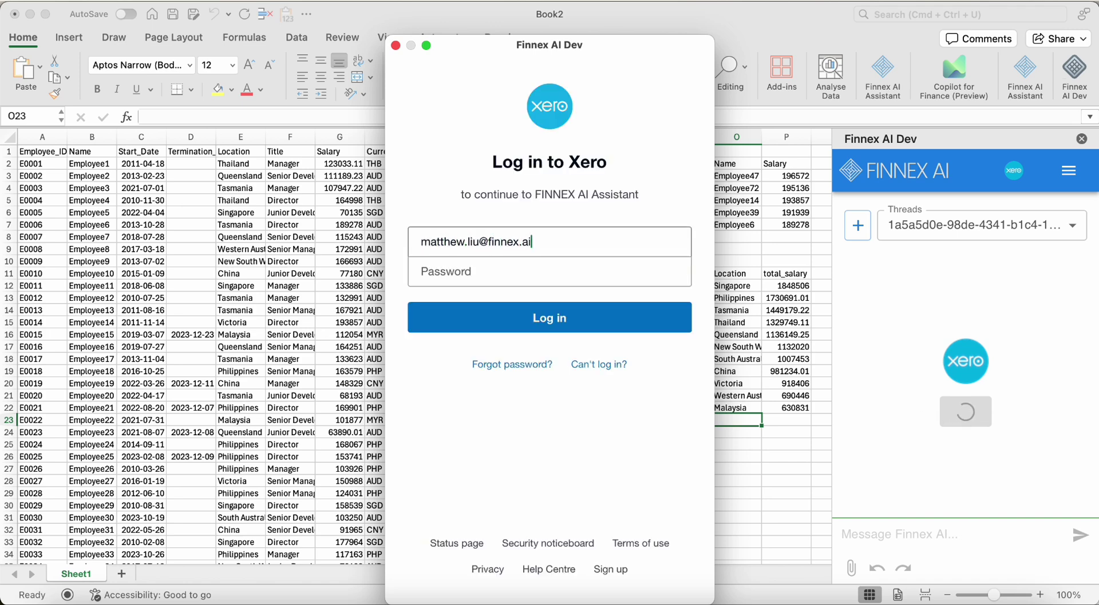
key("Tab")
type("•••••••••••")
key("Return")
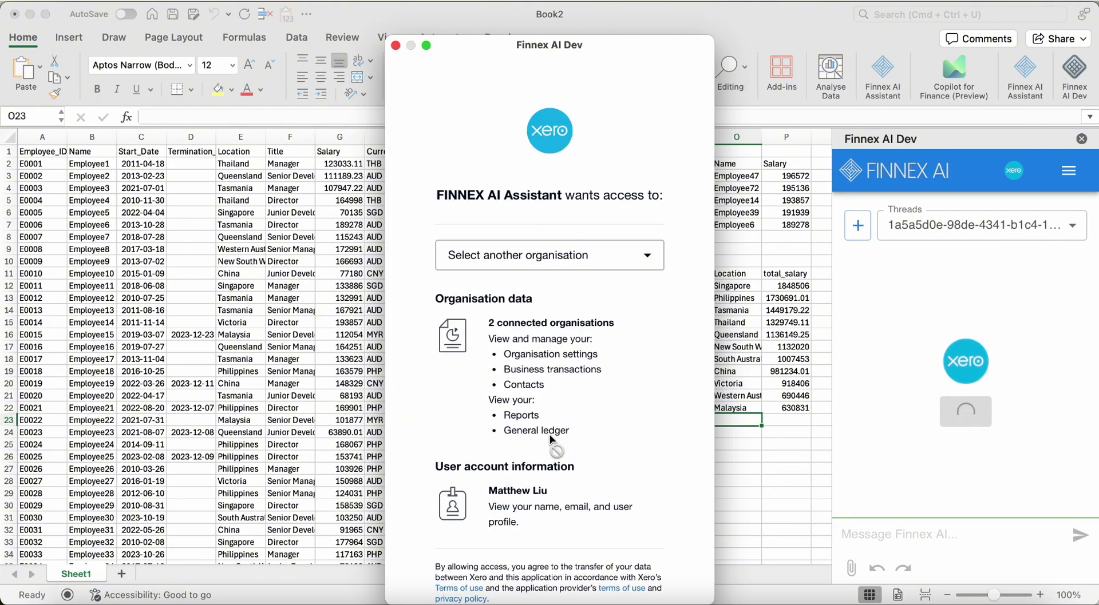
Review the organisation list and grant Finnex AI access to both organisations
scroll(549, 434, "down", 5)
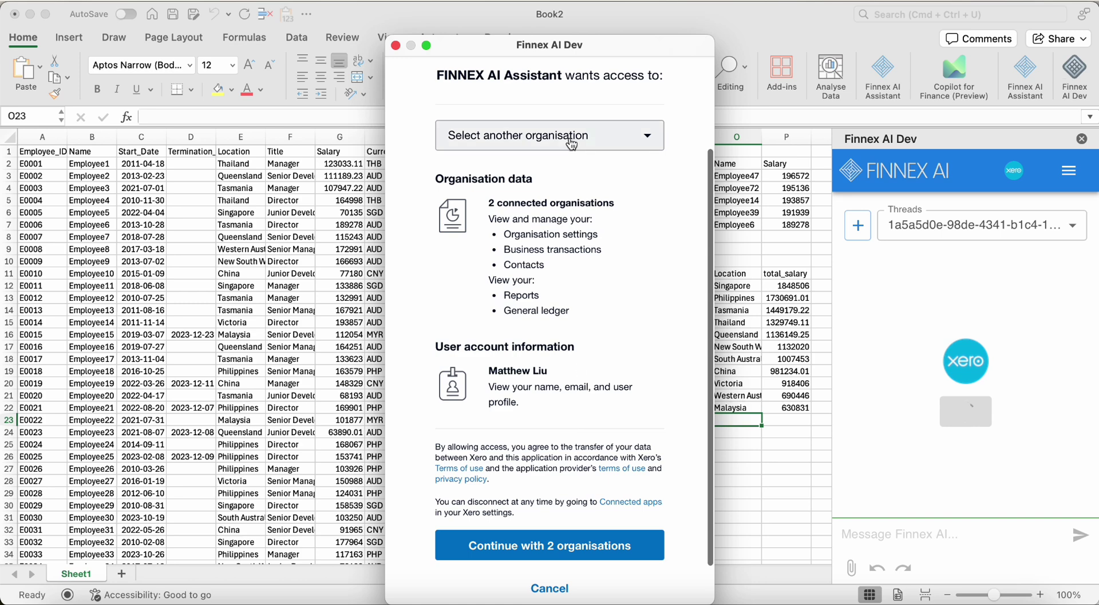
left_click(572, 144)
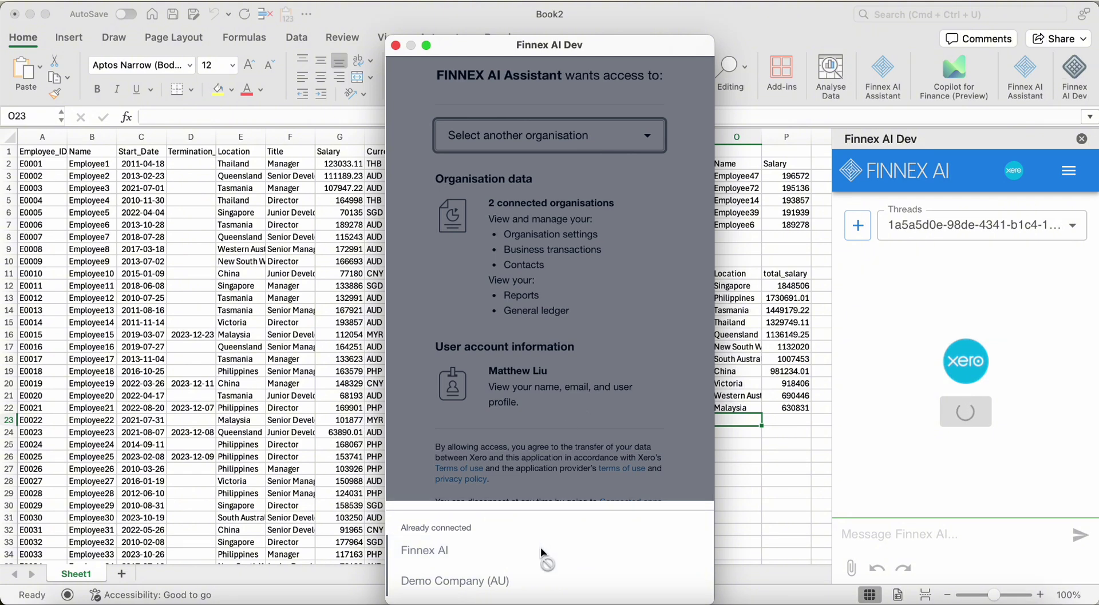
left_click(520, 448)
scroll(480, 492, "down", 2)
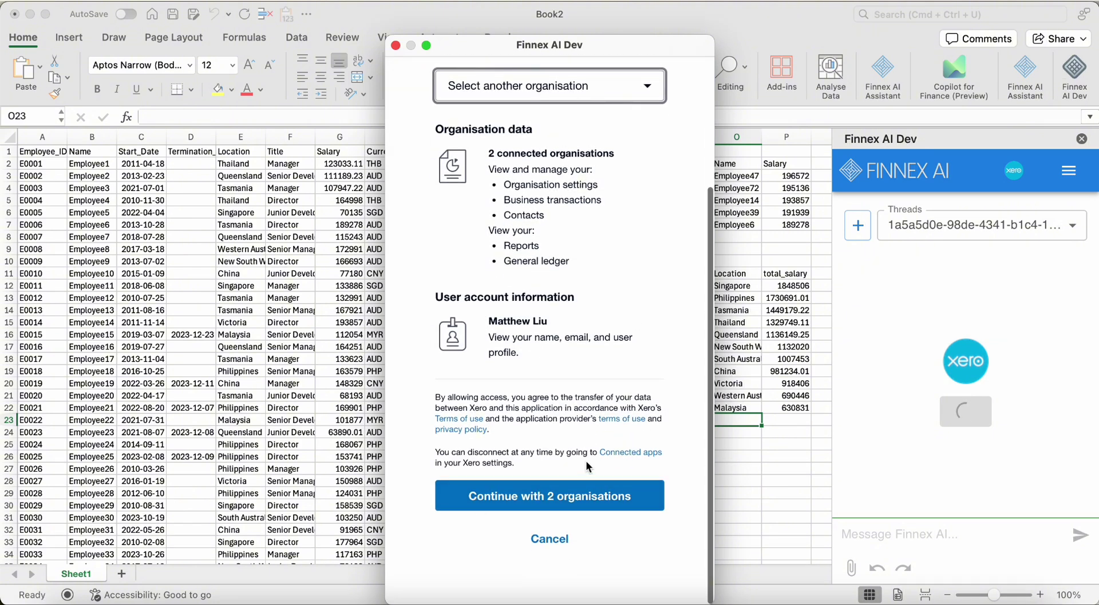
left_click(581, 493)
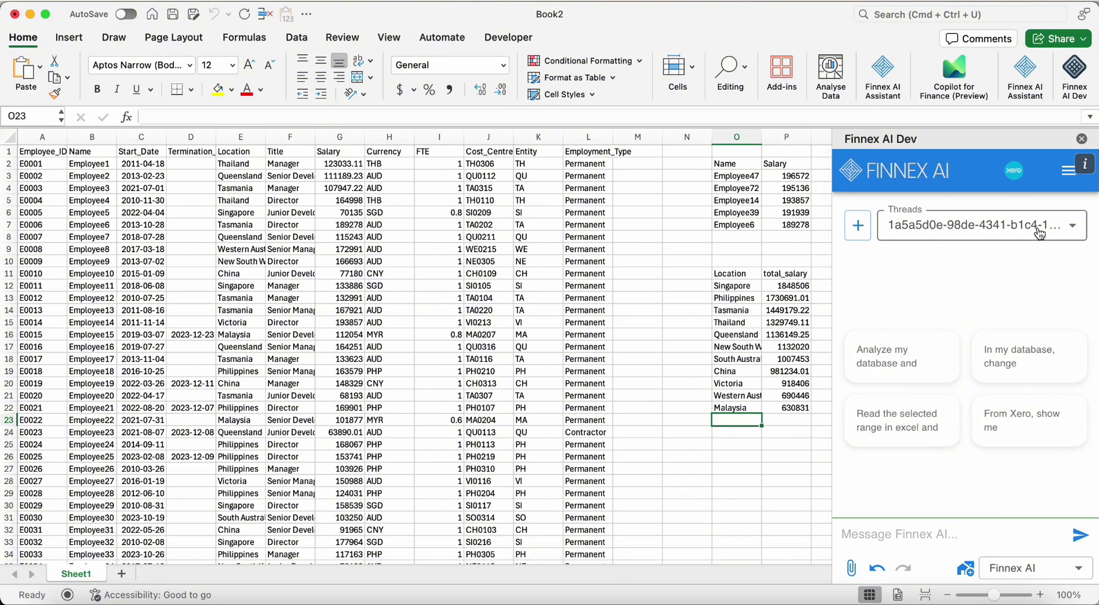
Switch the Finnex AI data source from Excel to Xero
left_click(1019, 175)
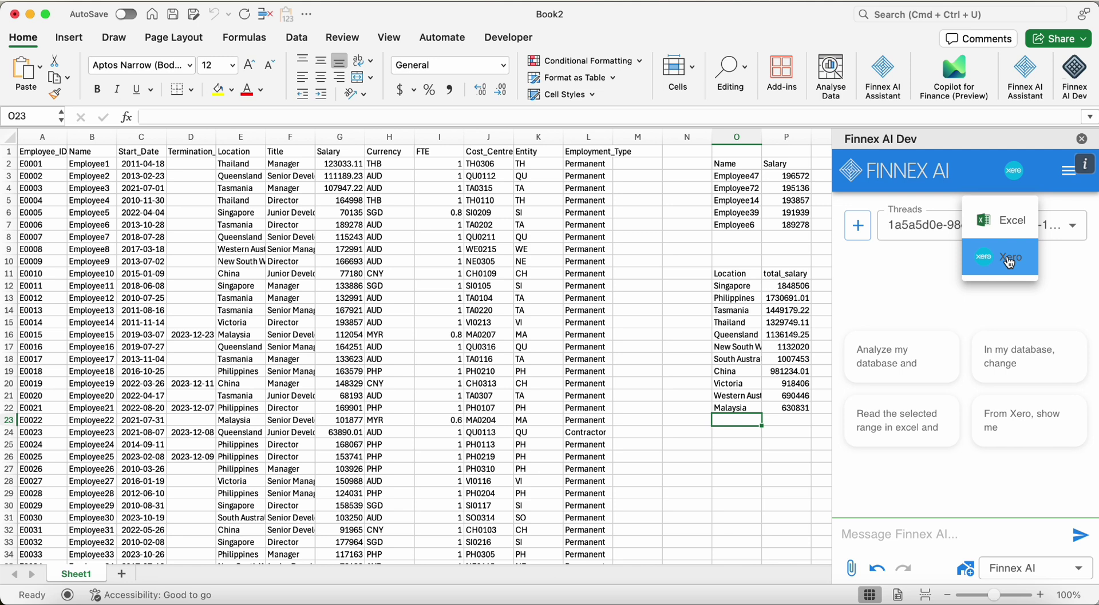
left_click(1009, 262)
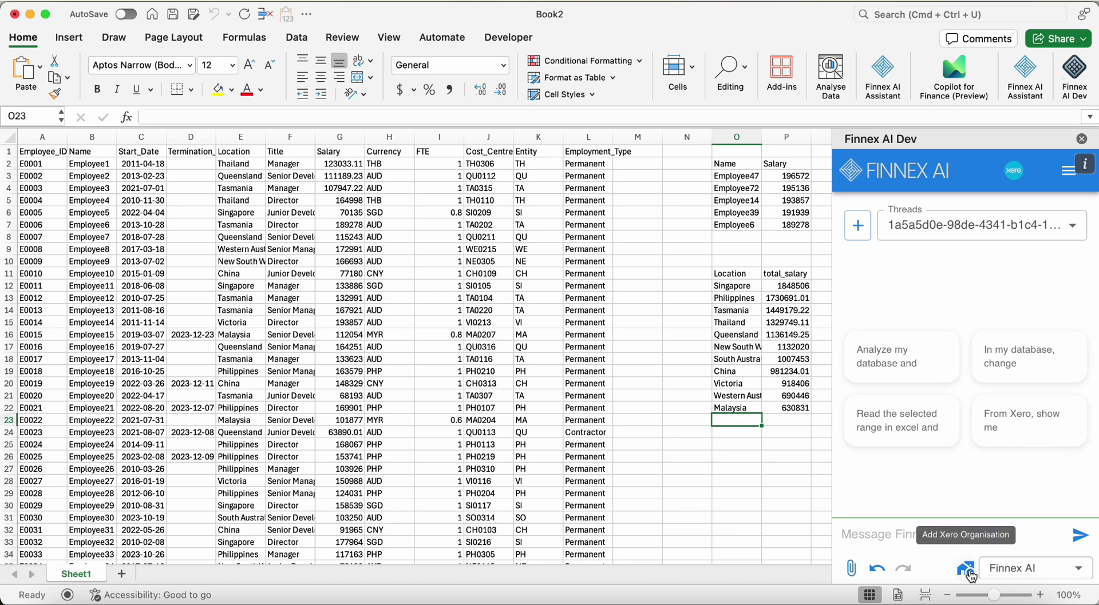
Begin adding another Xero organisation, then close the authorisation window without changes
left_click(968, 574)
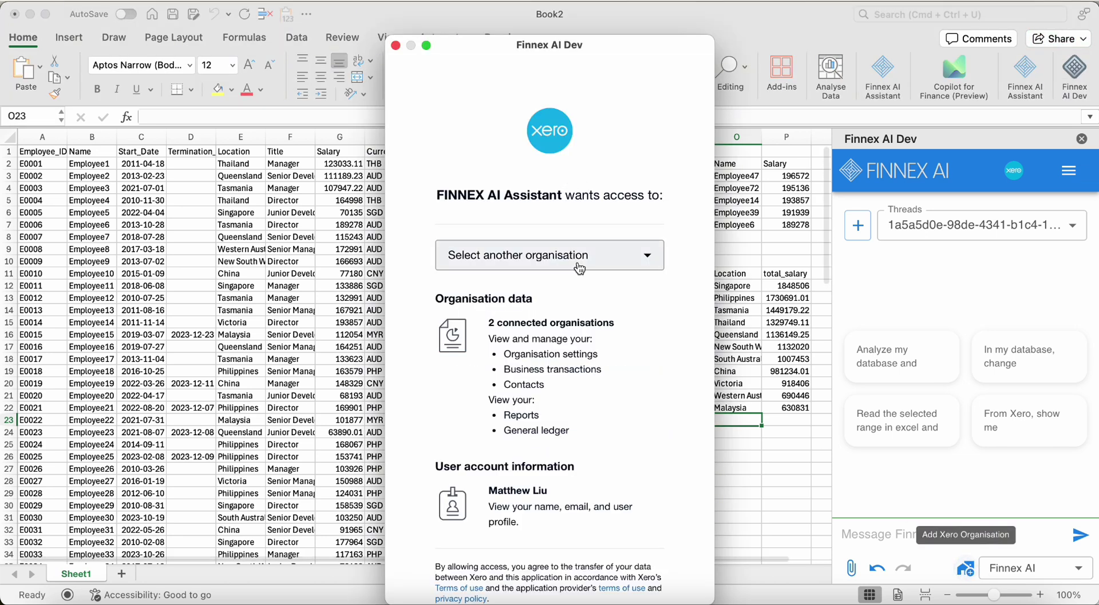
left_click(579, 269)
left_click(584, 322)
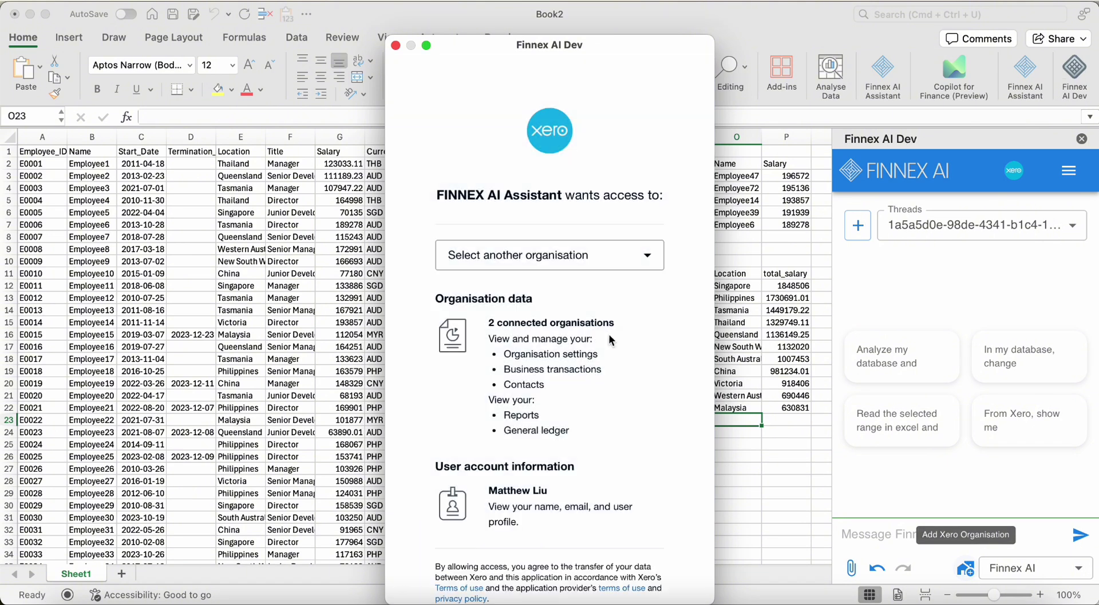
scroll(617, 348, "down", 3)
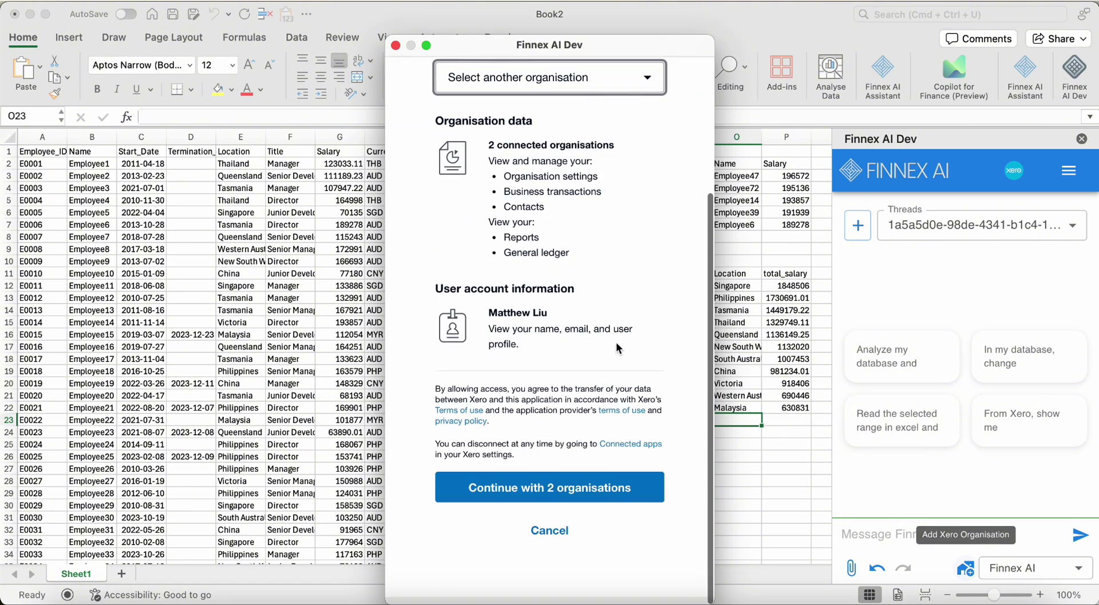
left_click(395, 45)
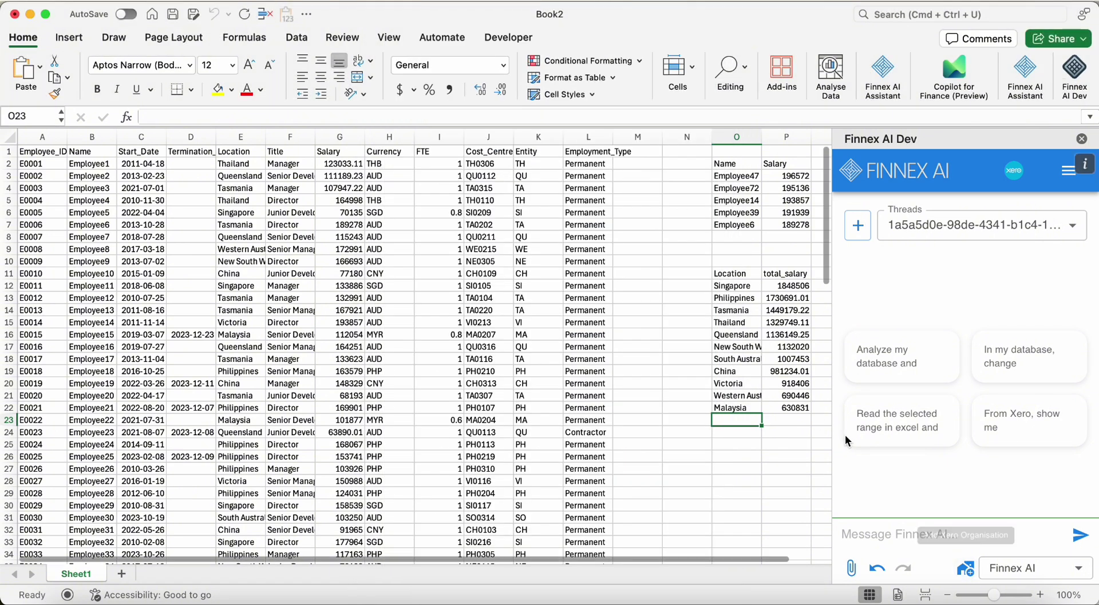
Select Demo Company (AU) as the Xero organisation for the Finnex AI chat
left_click(1002, 572)
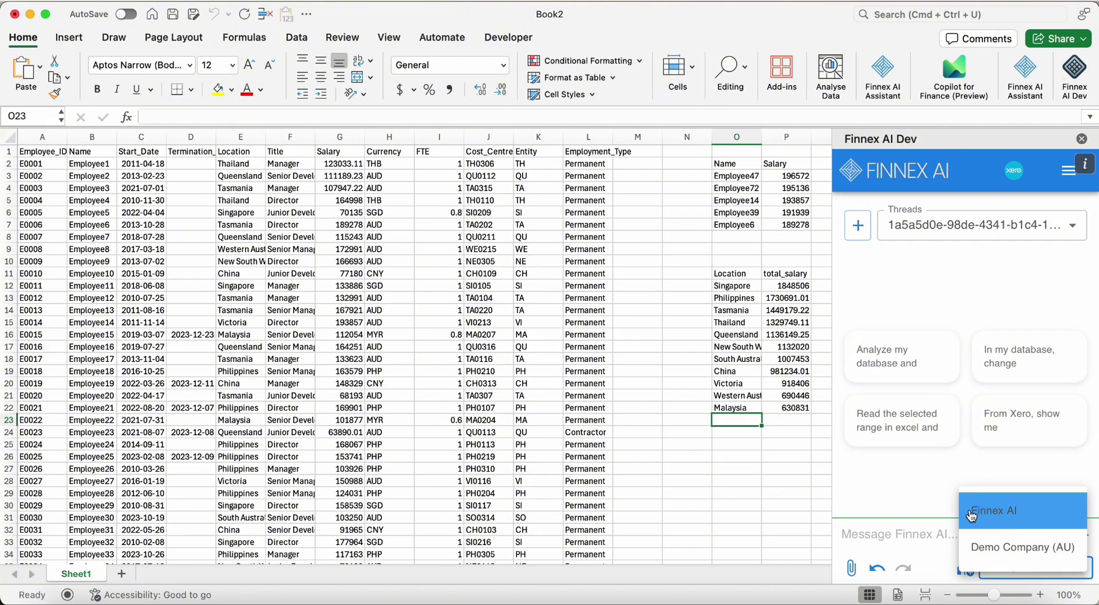
left_click(1018, 548)
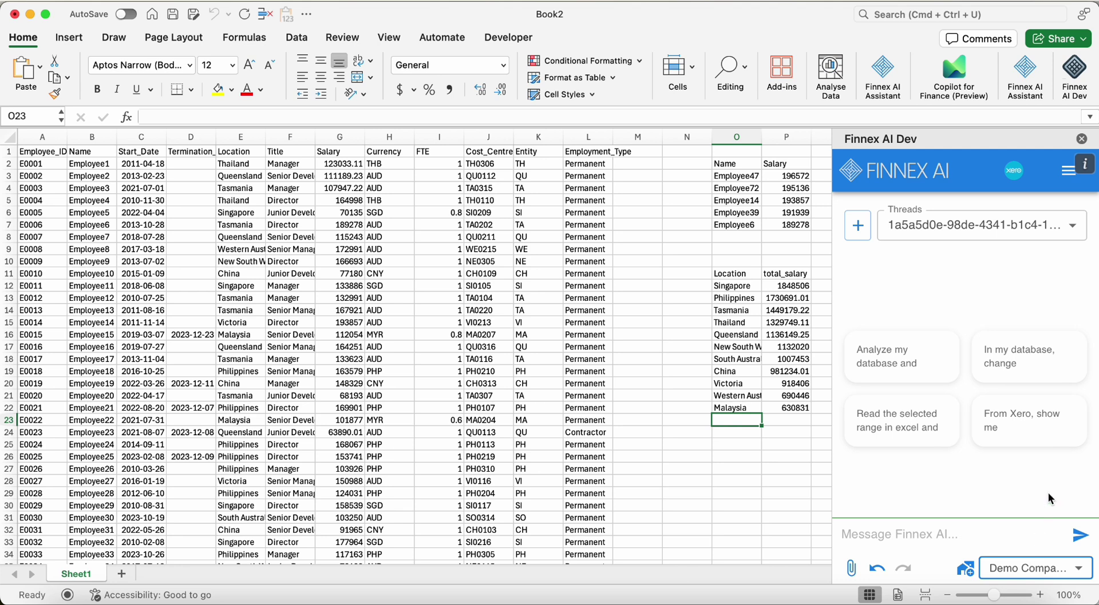
left_click(1064, 171)
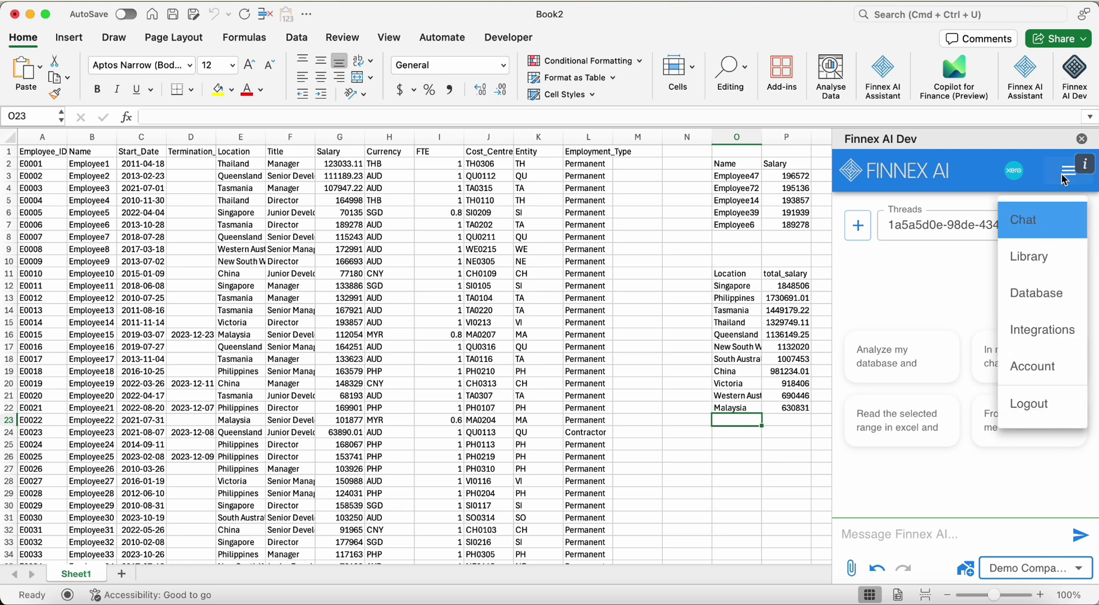
Open Finnex AI's Integrations page and review the Xero Connector for Demo Company (AU)
left_click(1069, 332)
scroll(966, 359, "down", 3)
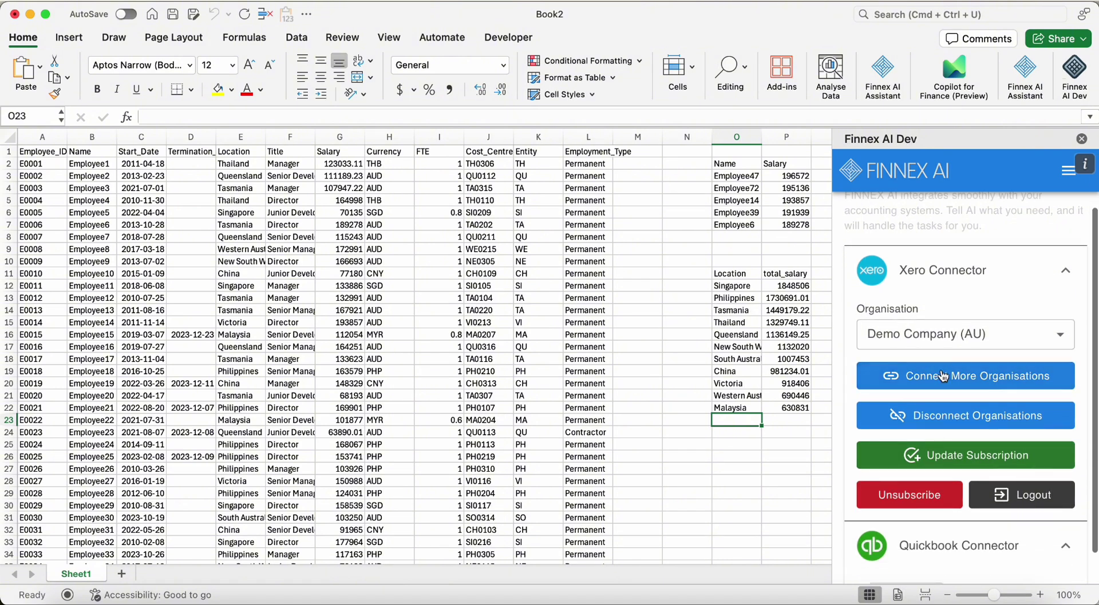
scroll(955, 381, "down", 2)
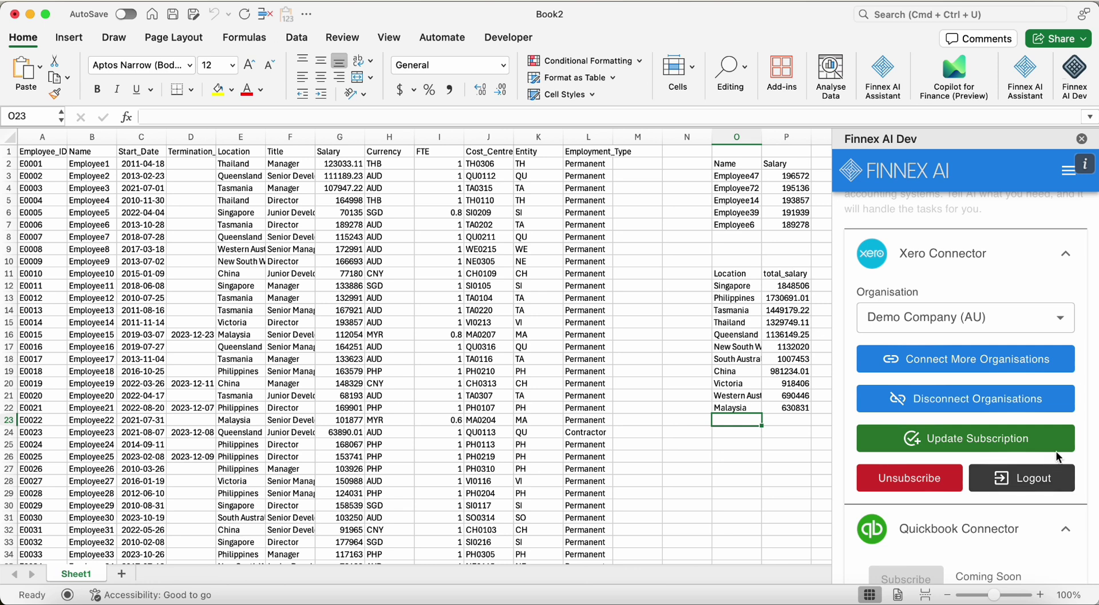
scroll(1053, 452, "up", 3)
left_click(1067, 171)
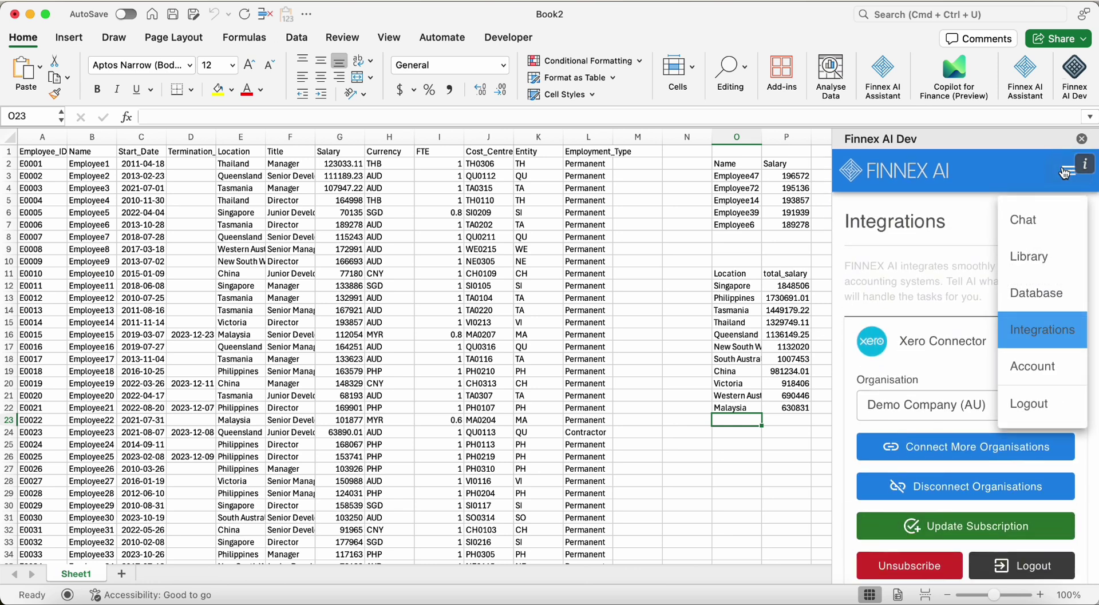
Review the My Account page: 100.000 credits, 13.942 used, 86.058 remaining for January 2025
left_click(1041, 366)
scroll(1037, 353, "down", 2)
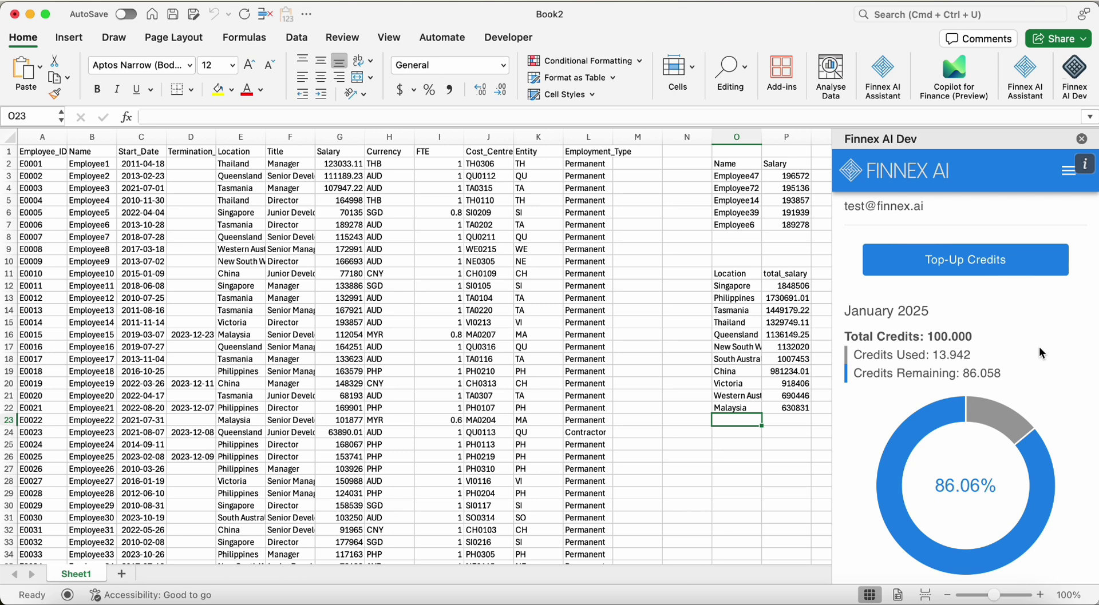
scroll(1038, 346, "down", 3)
scroll(1032, 257, "up", 5)
scroll(1033, 263, "down", 1)
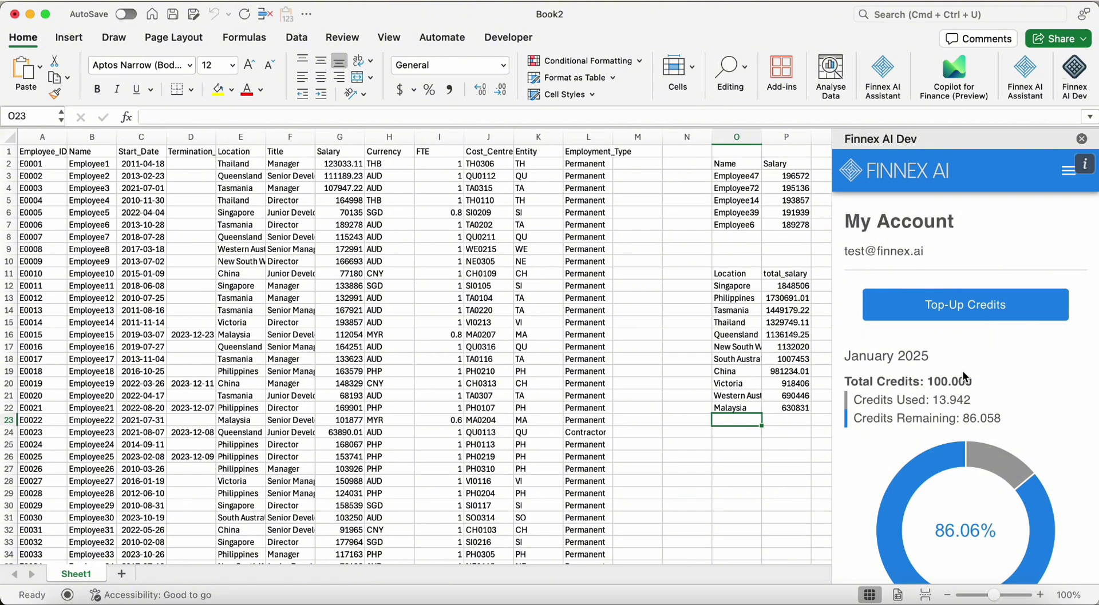
Buy the $100 package of 20,000 credits, raising remaining credits to 20086.058
left_click(953, 306)
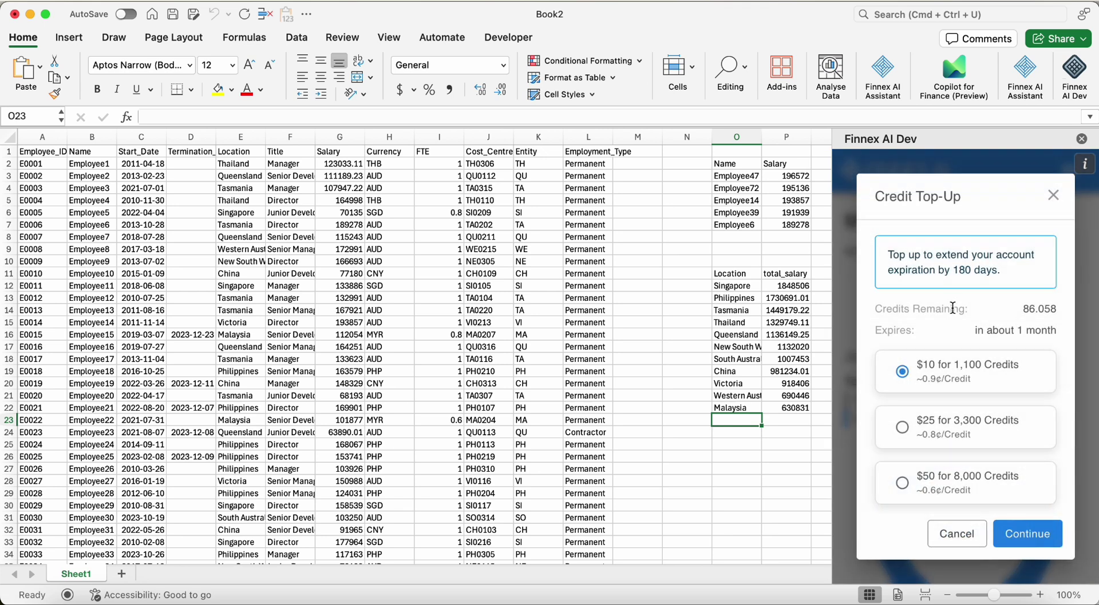
scroll(953, 308, "down", 2)
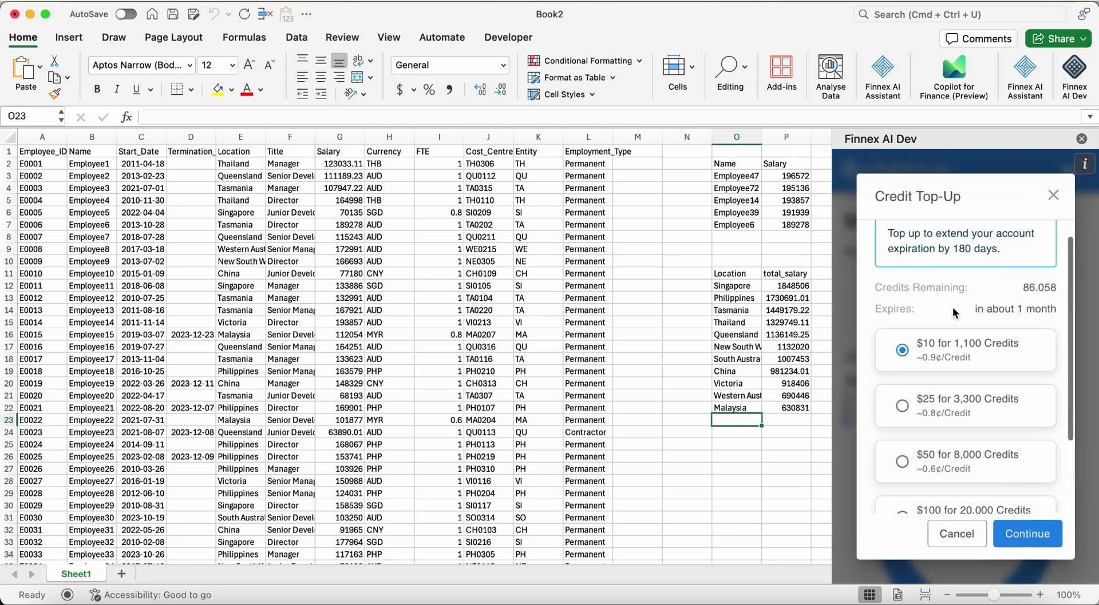
scroll(952, 306, "down", 2)
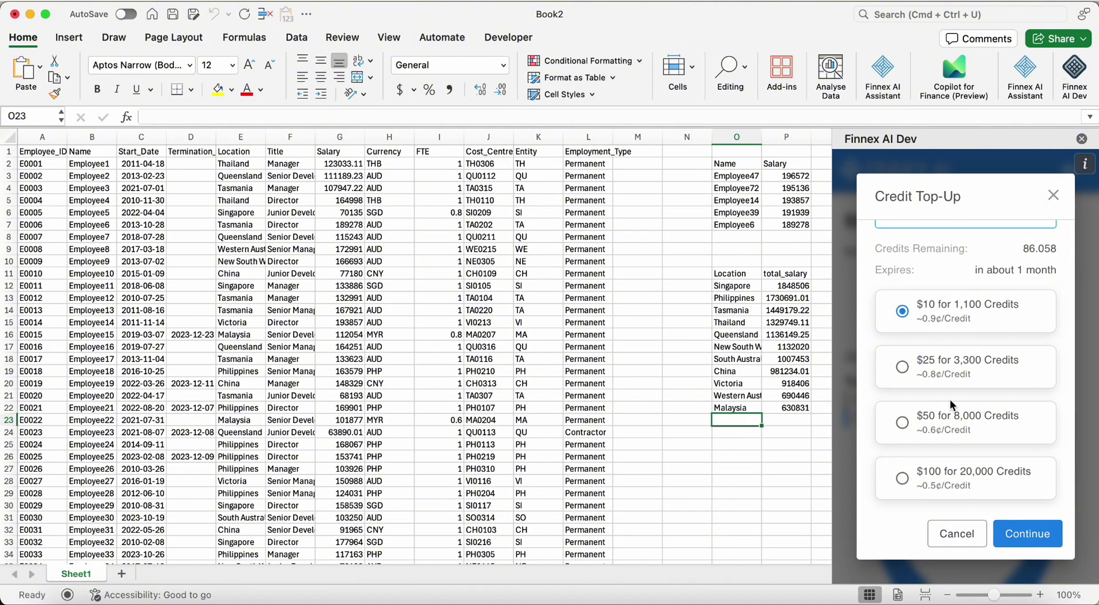
left_click(1028, 534)
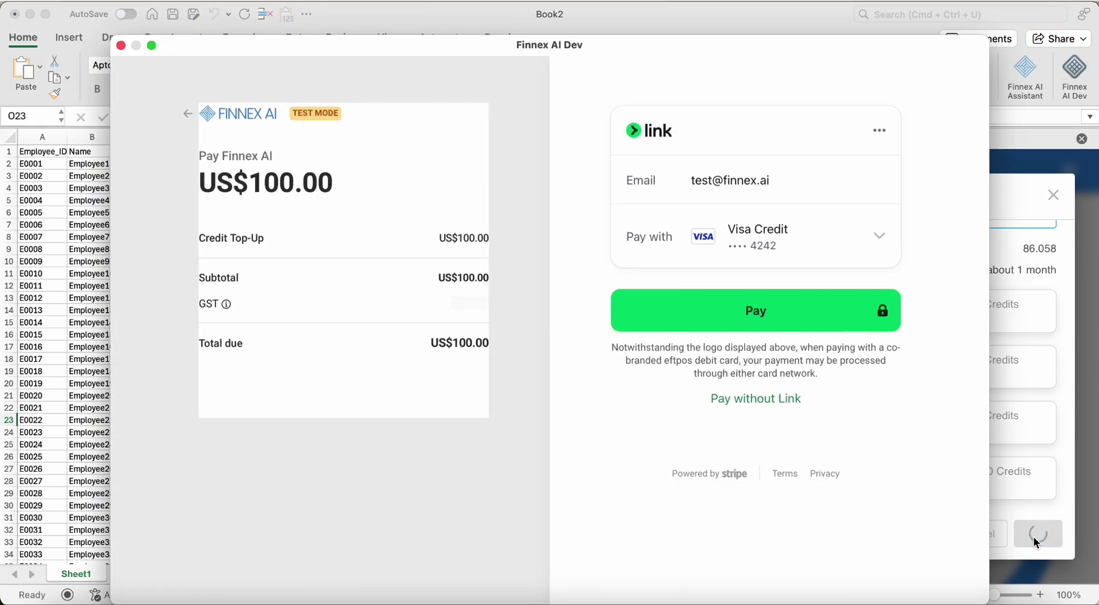
left_click(801, 328)
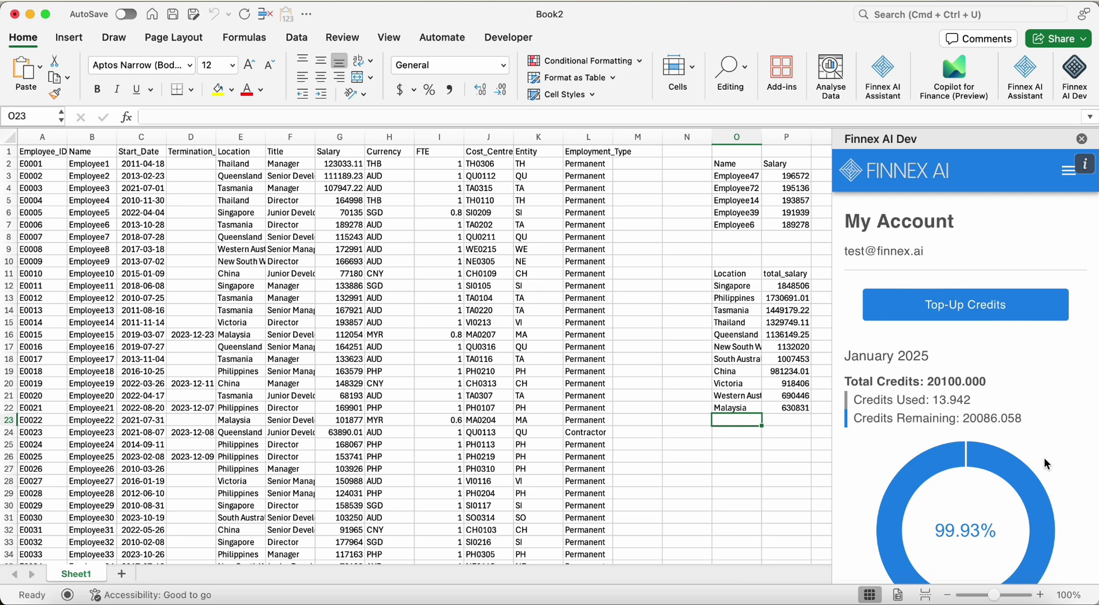
scroll(966, 387, "down", 5)
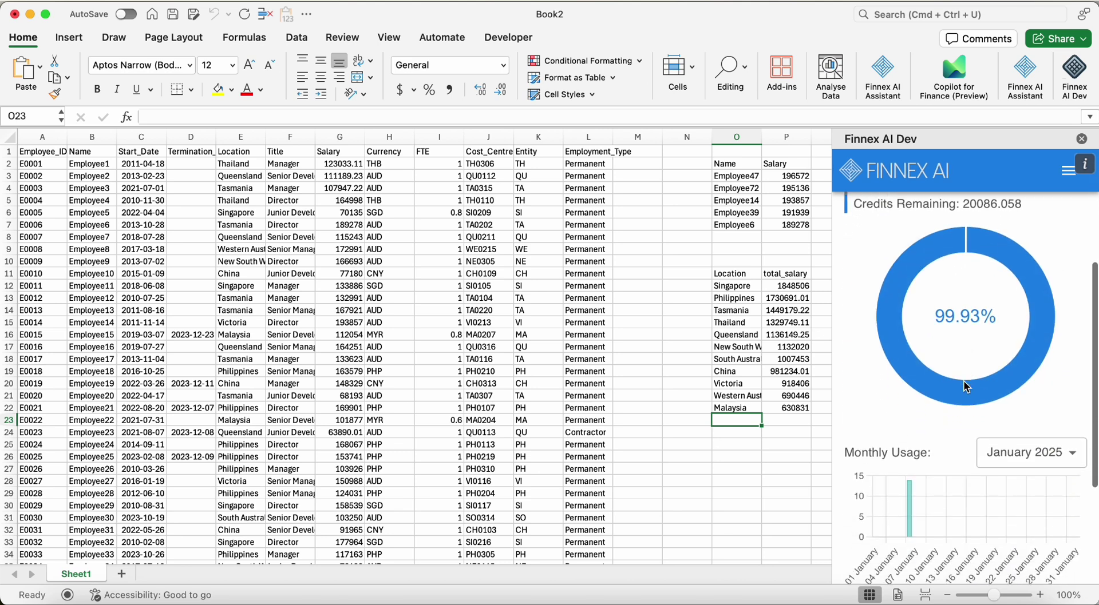
scroll(965, 388, "down", 1)
mouse_move(915, 448)
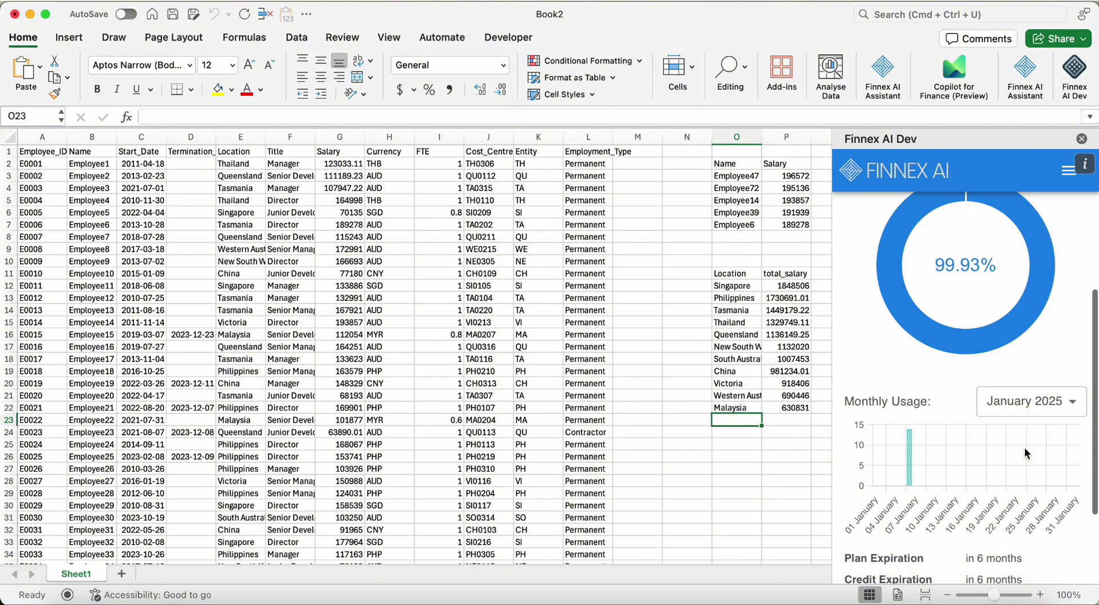
left_click(1046, 411)
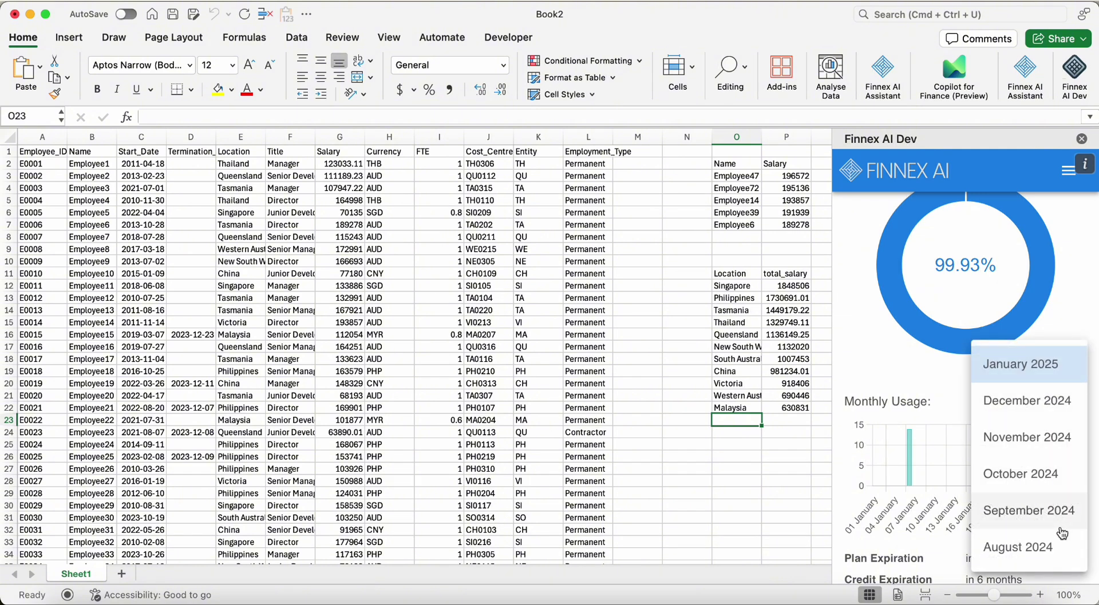
left_click(1022, 364)
scroll(1039, 414, "down", 3)
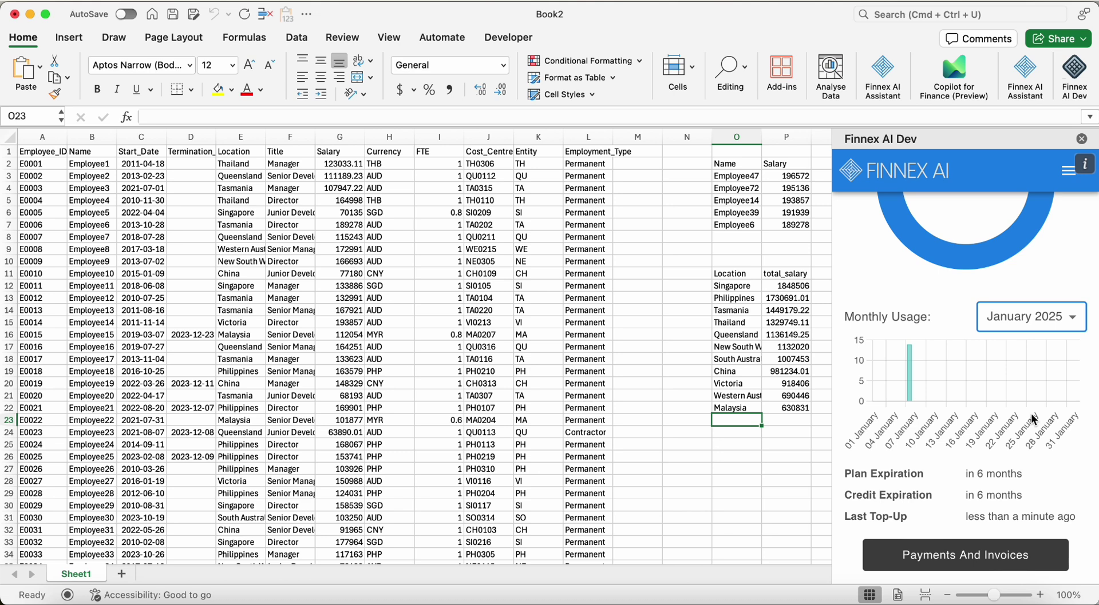
scroll(1032, 418, "up", 3)
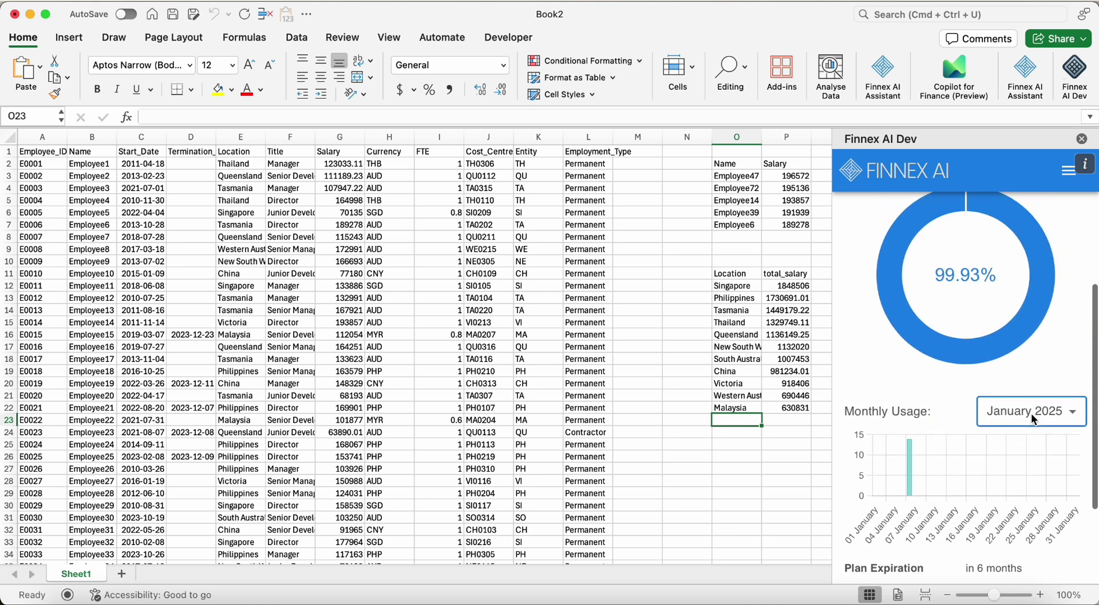
scroll(1031, 420, "up", 5)
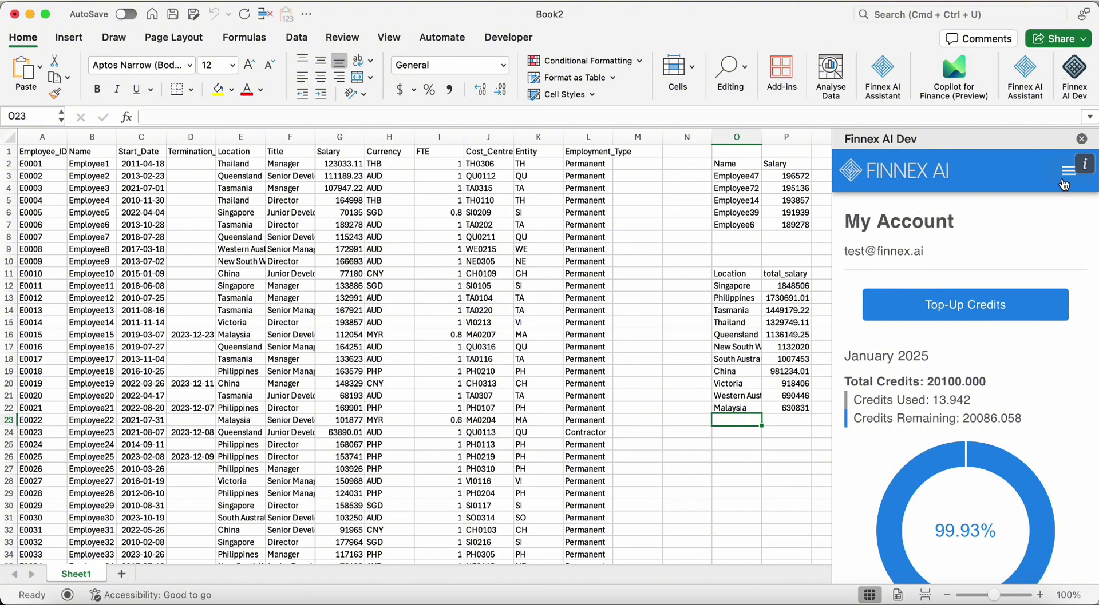
Switch Finnex AI to its Chat view, add a new Sheet2, and widen the pane
left_click(1066, 172)
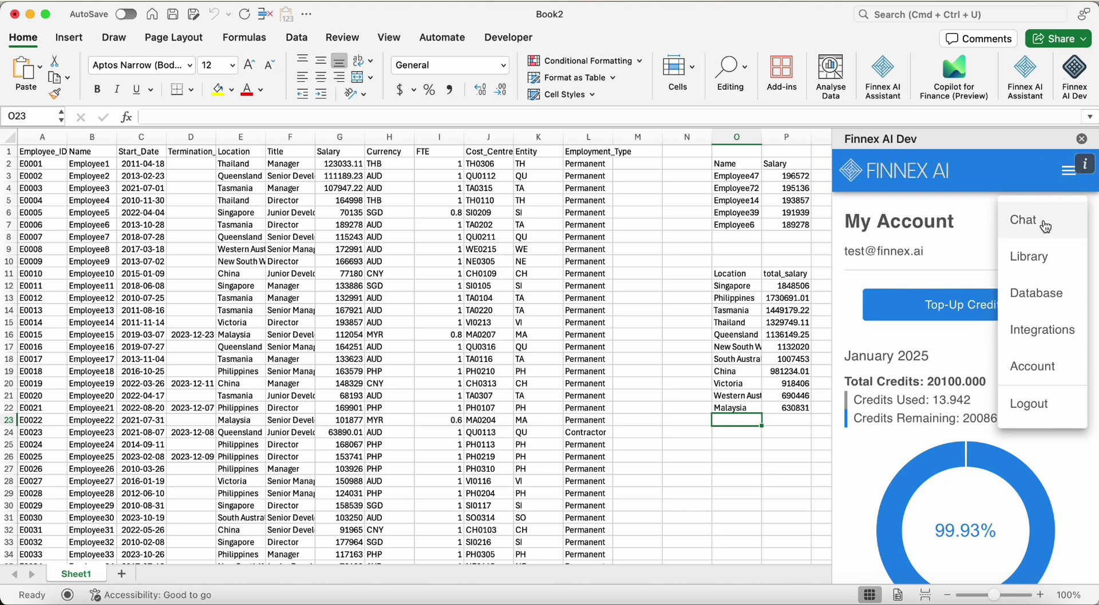
left_click(1023, 220)
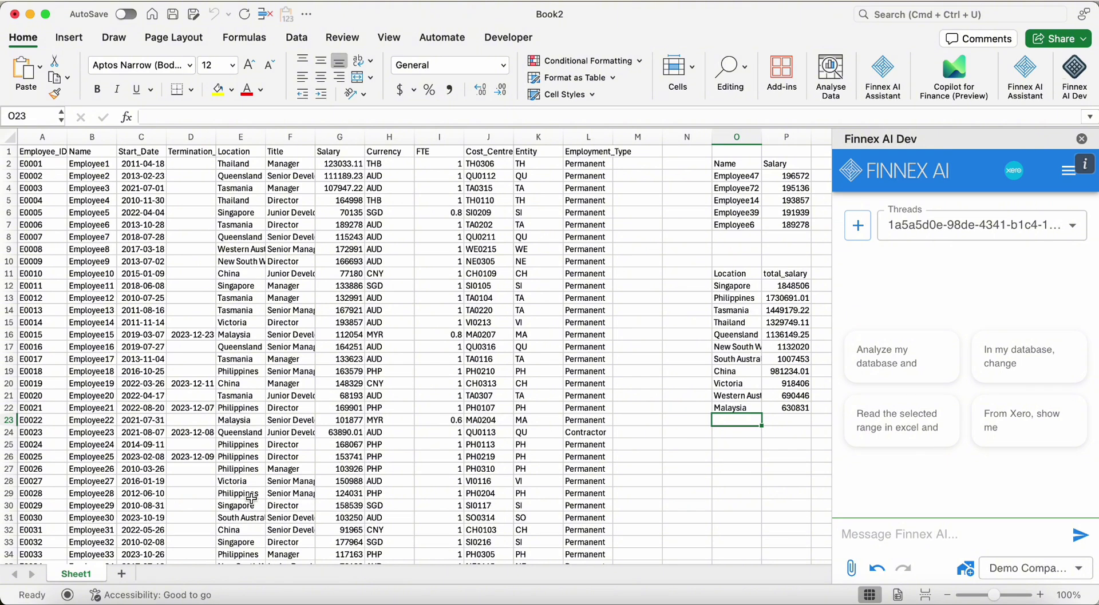
left_click(123, 574)
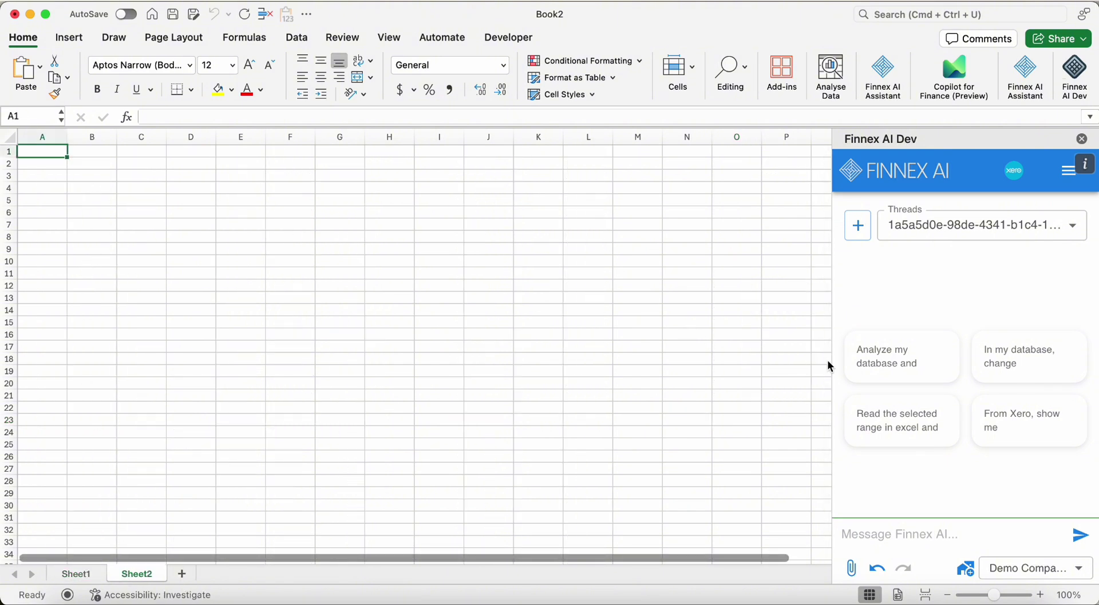
left_click_drag(825, 362, 764, 387)
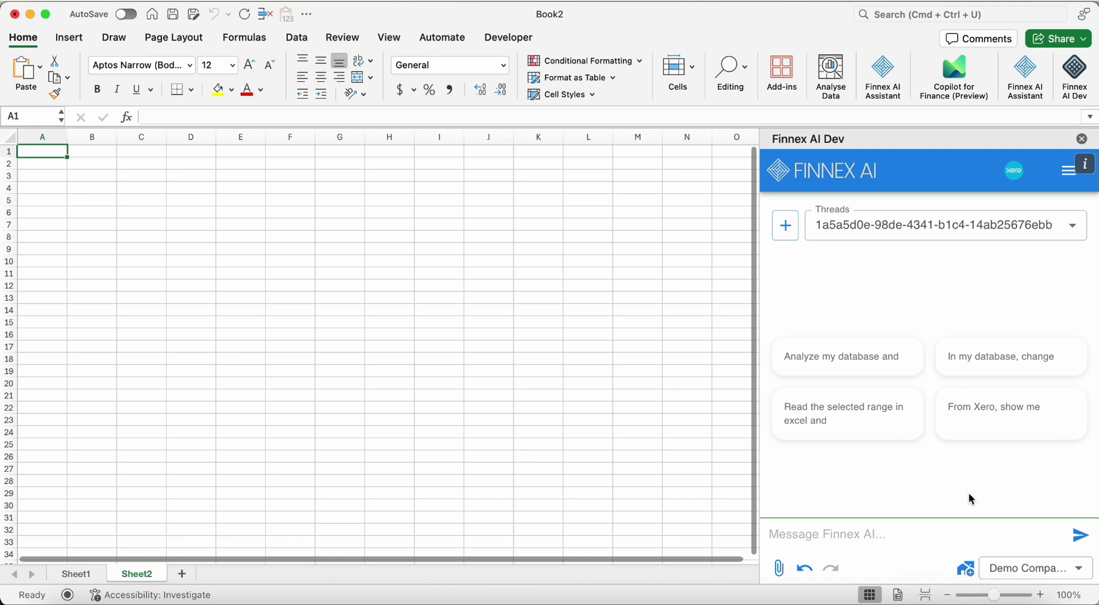
From cell B4, ask Finnex AI 'From Xero, show me my P&L for Dec 2024'
left_click(101, 185)
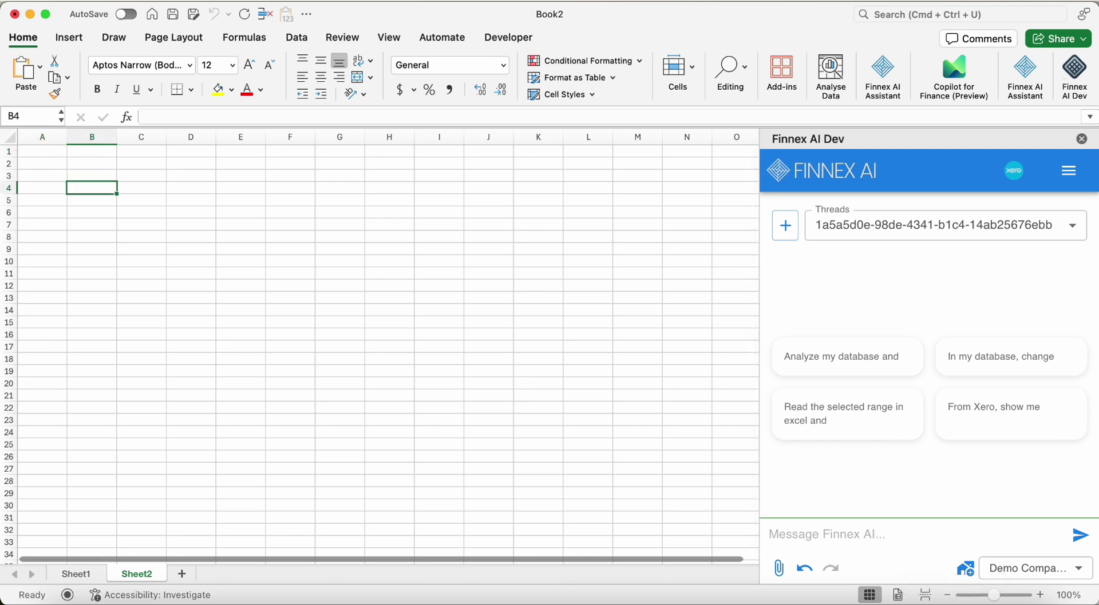
left_click(977, 434)
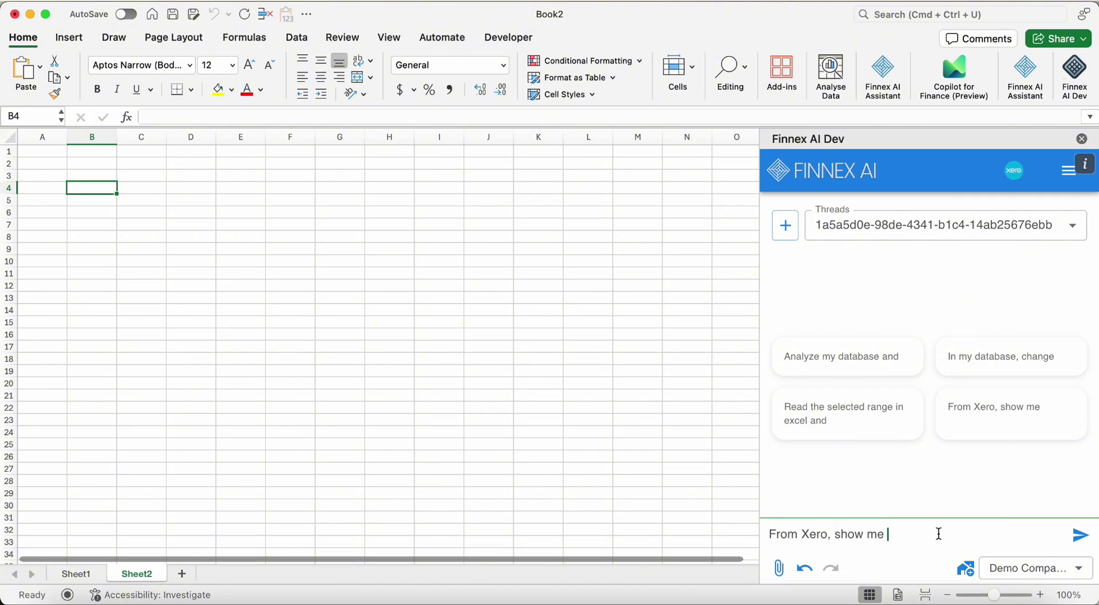
type("my P&L for Dec 2024")
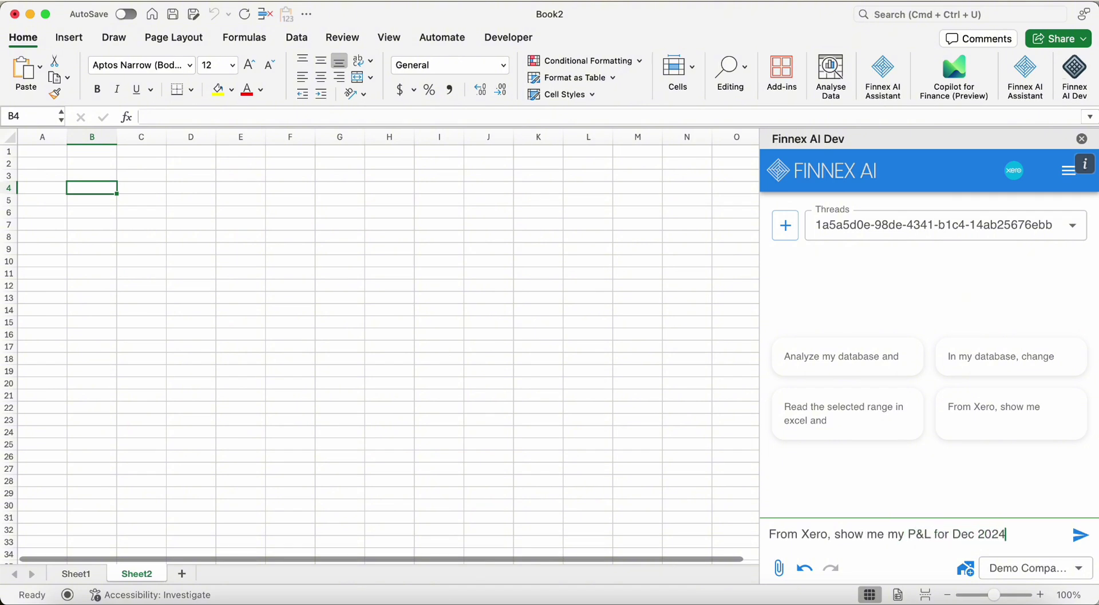
key("Return")
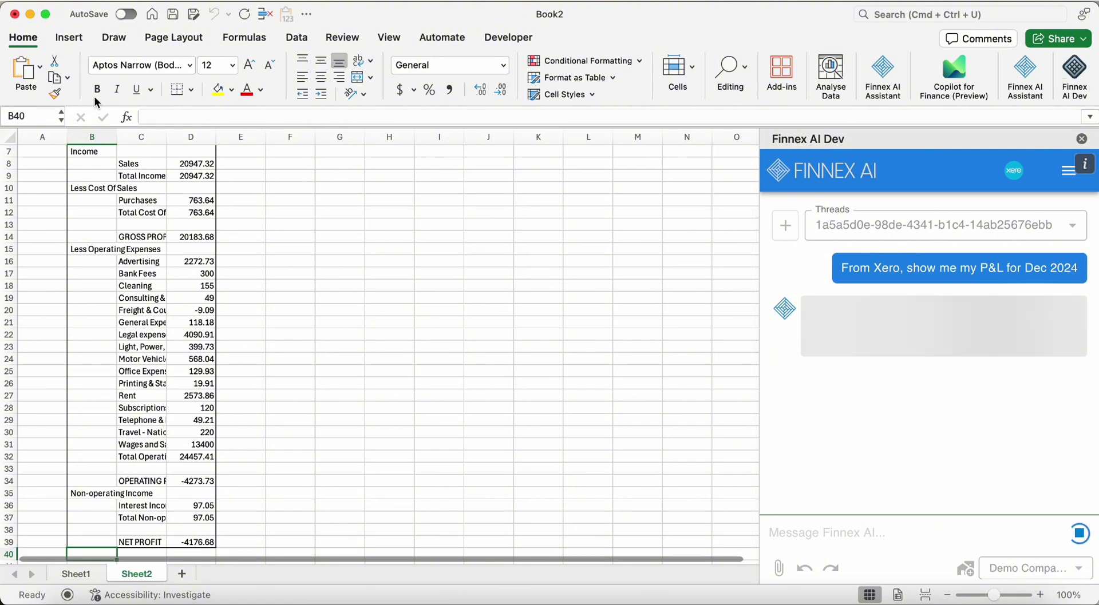
Widen column C for the P&L item names, then start typing 'show me a YTD P&L' from cell H4
left_click_drag(166, 138, 228, 140)
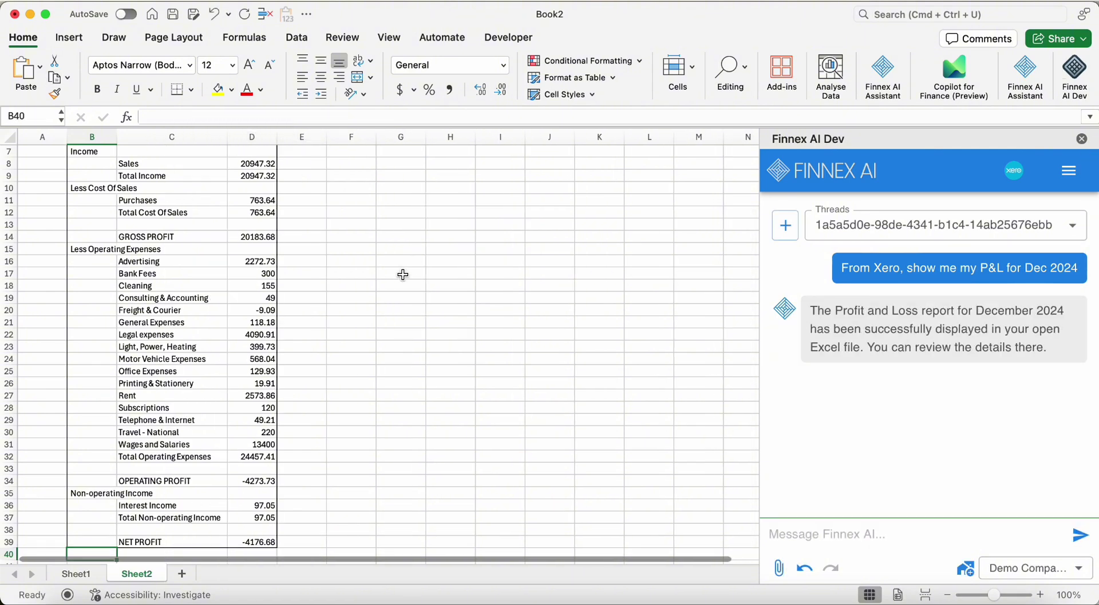
scroll(403, 274, "up", 3)
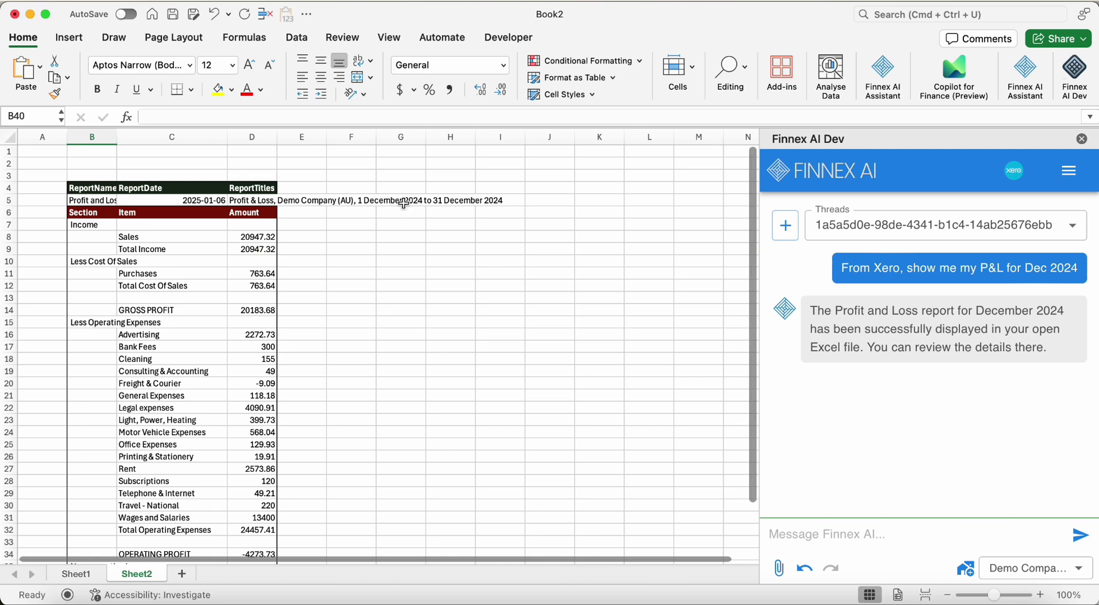
left_click(850, 528)
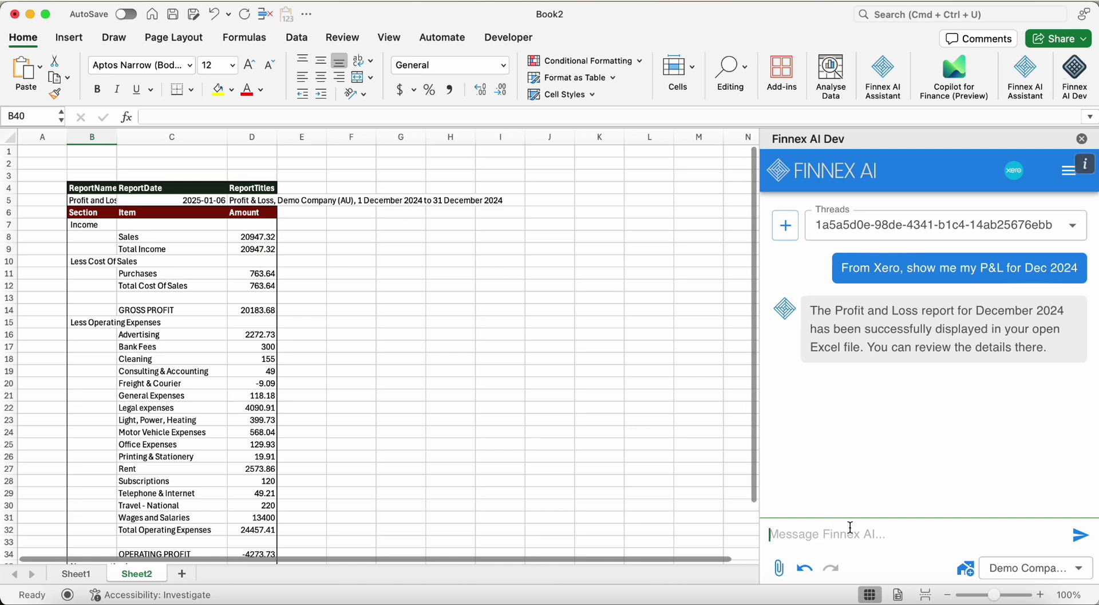
left_click(438, 185)
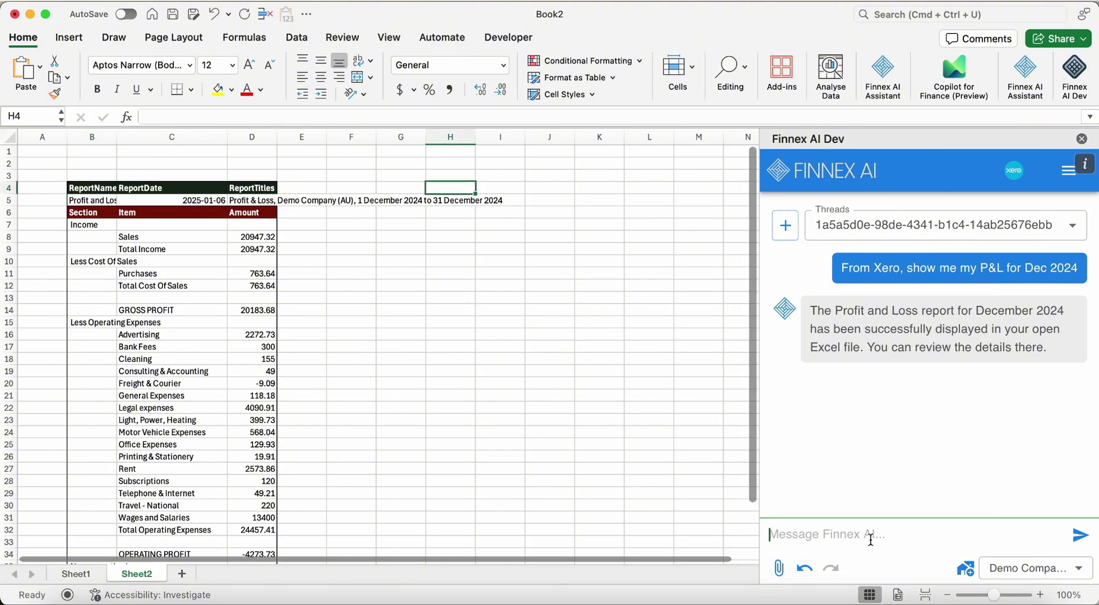
type("show me a ")
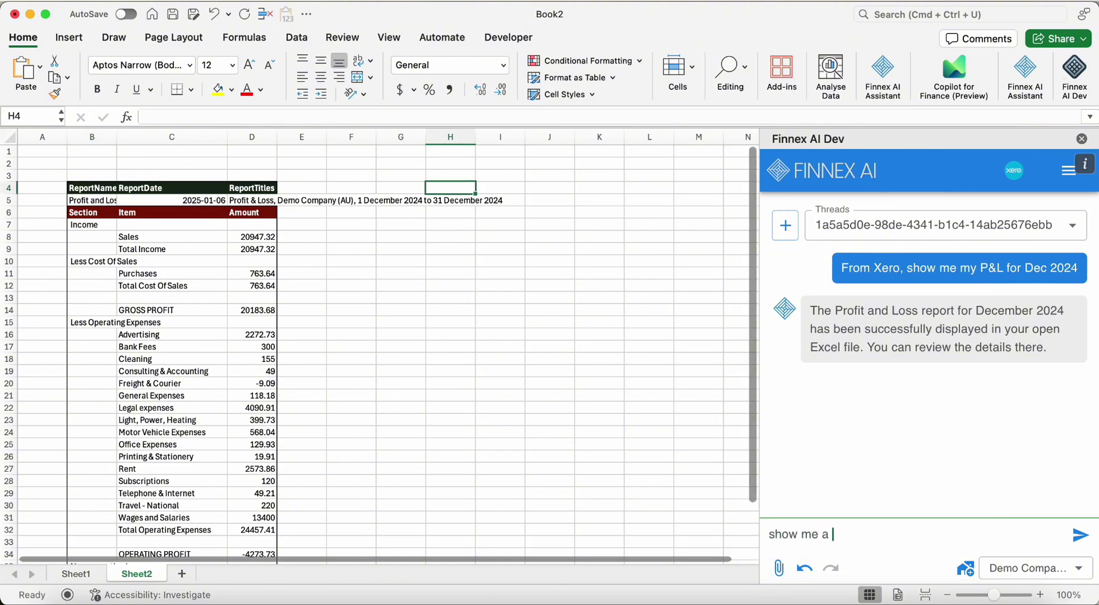
type("YTD P&L")
Send the YTD P&L request and widen column I so the YTD item names show fully
key("Return")
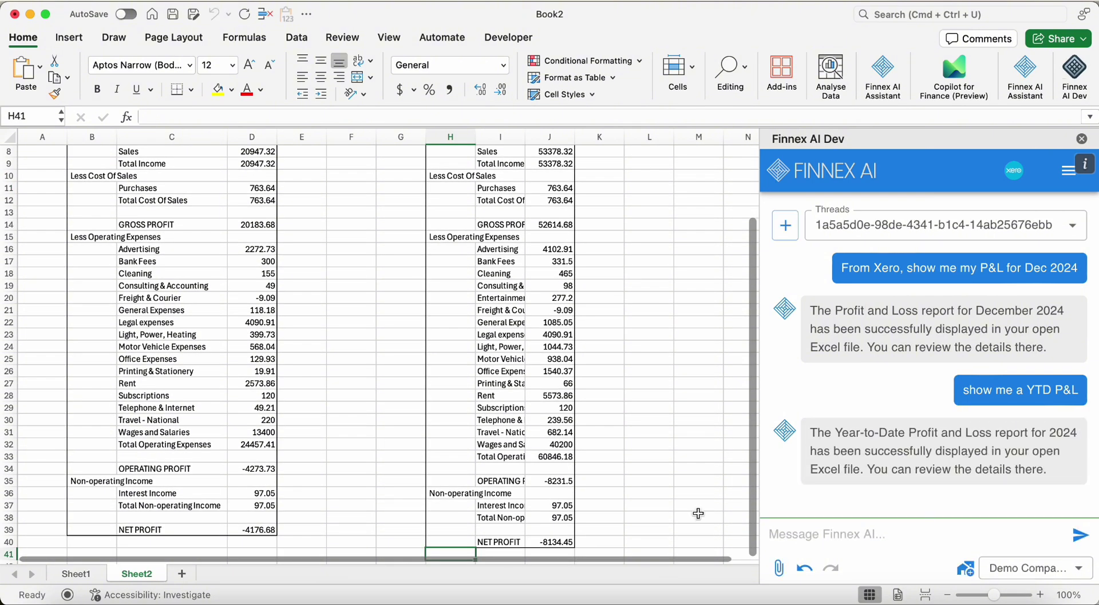
scroll(495, 193, "up", 5)
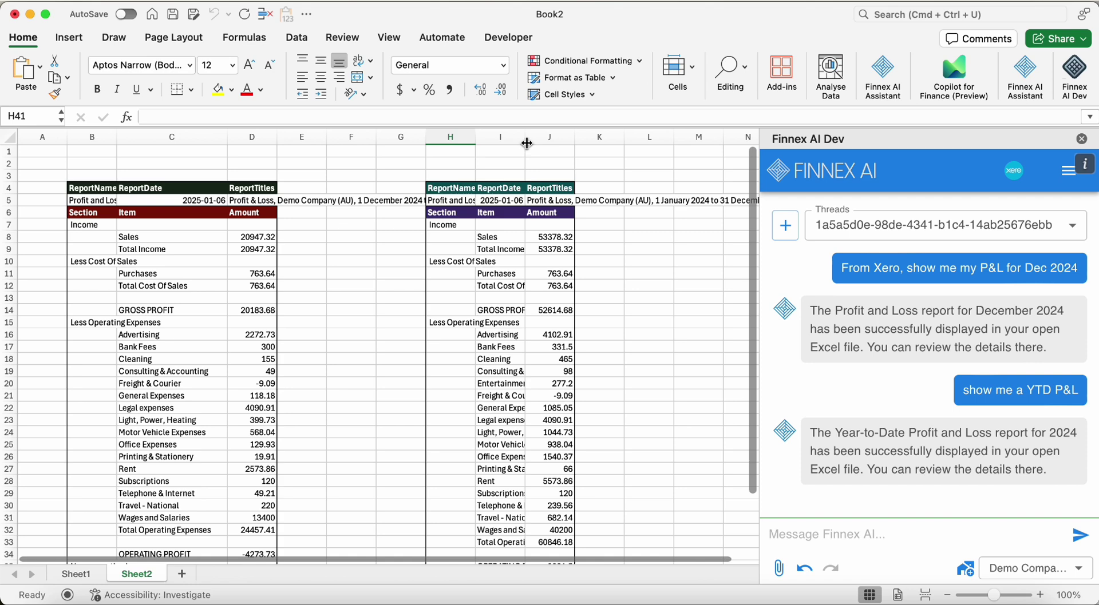
left_click_drag(527, 143, 675, 140)
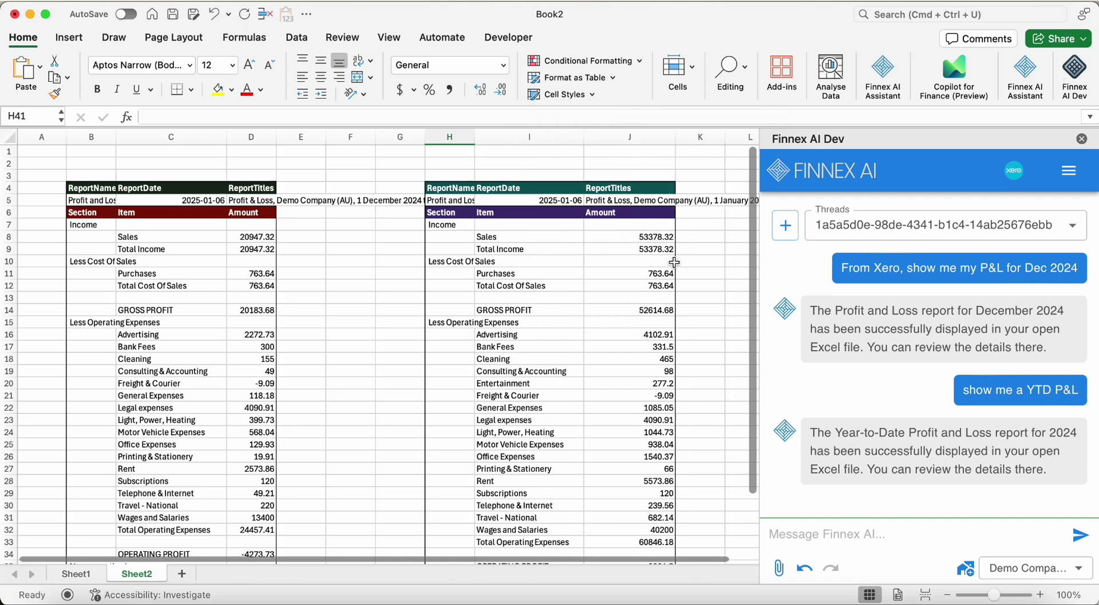
scroll(674, 263, "right", 5)
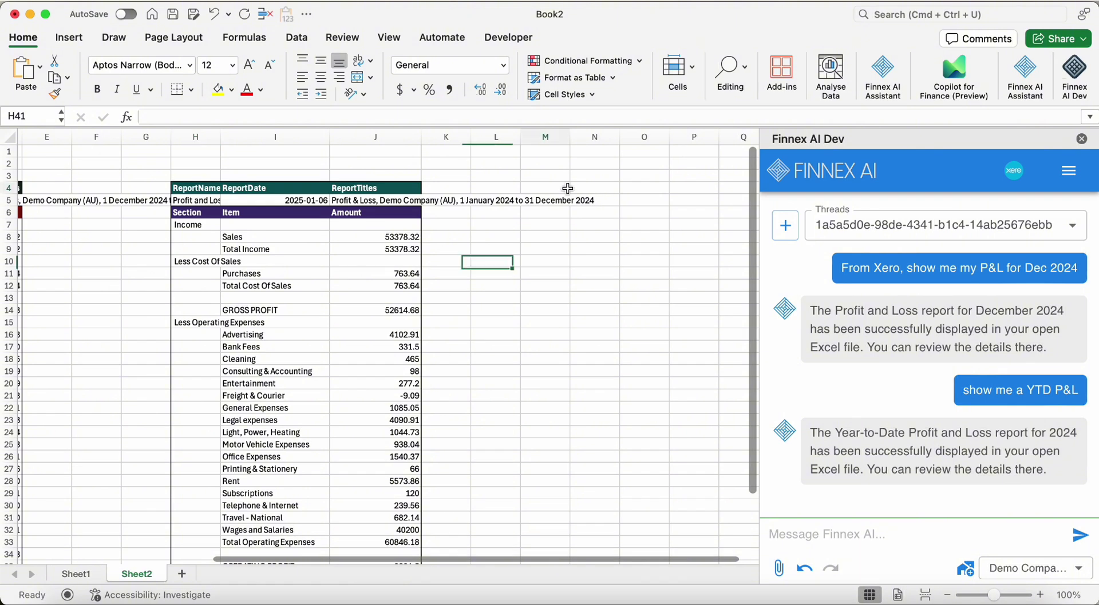
left_click(568, 188)
left_click(919, 535)
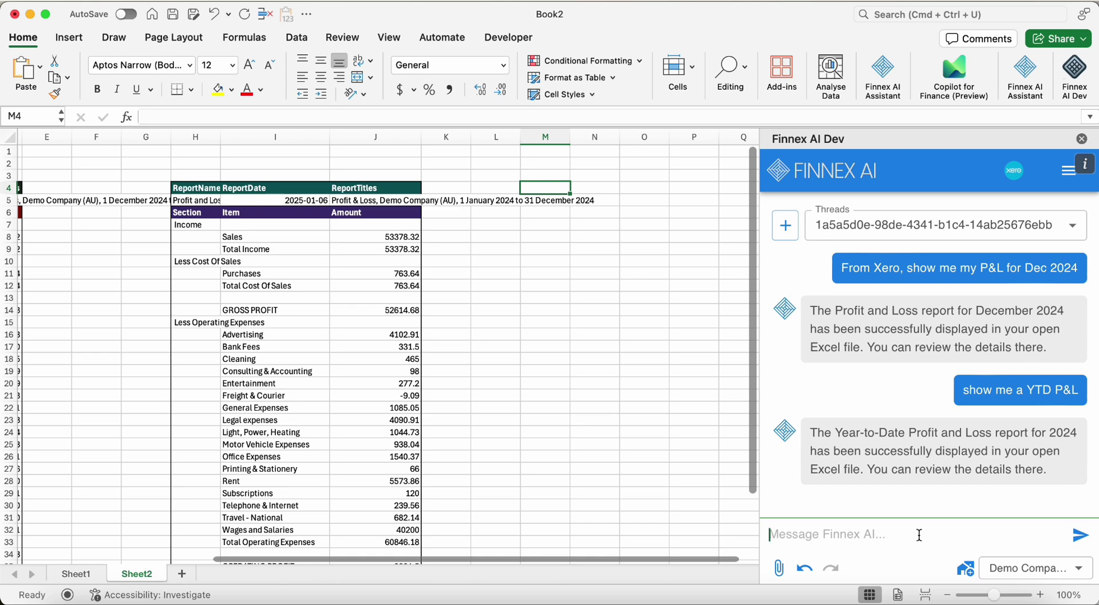
Replace the current Finnex AI thread name with 'Xero reporting' and submit it
left_click(1037, 225)
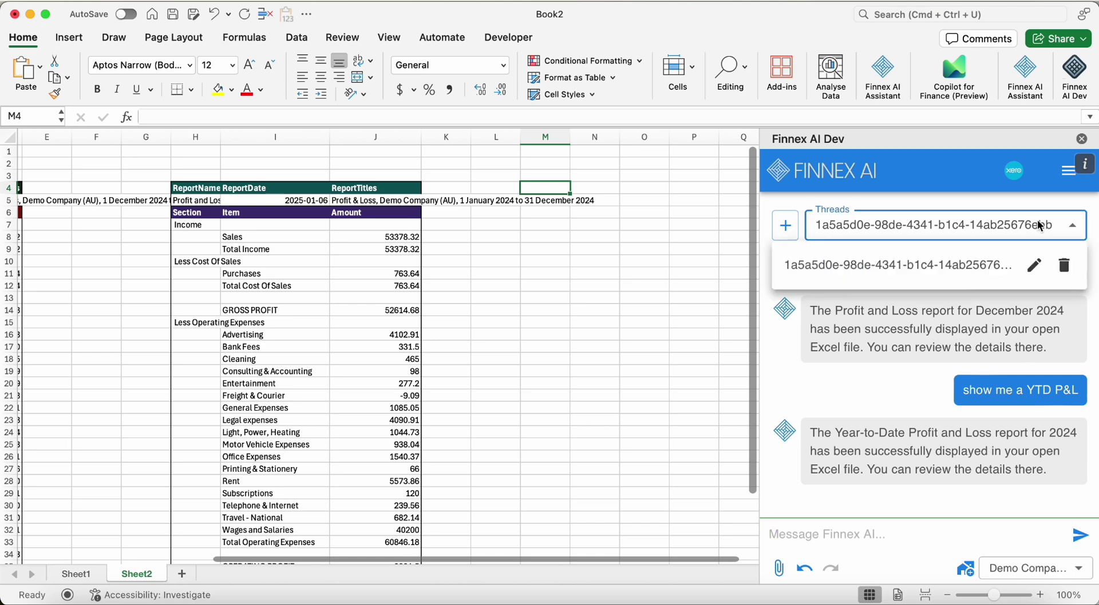
left_click(1035, 266)
left_click(968, 381)
double_click(968, 381)
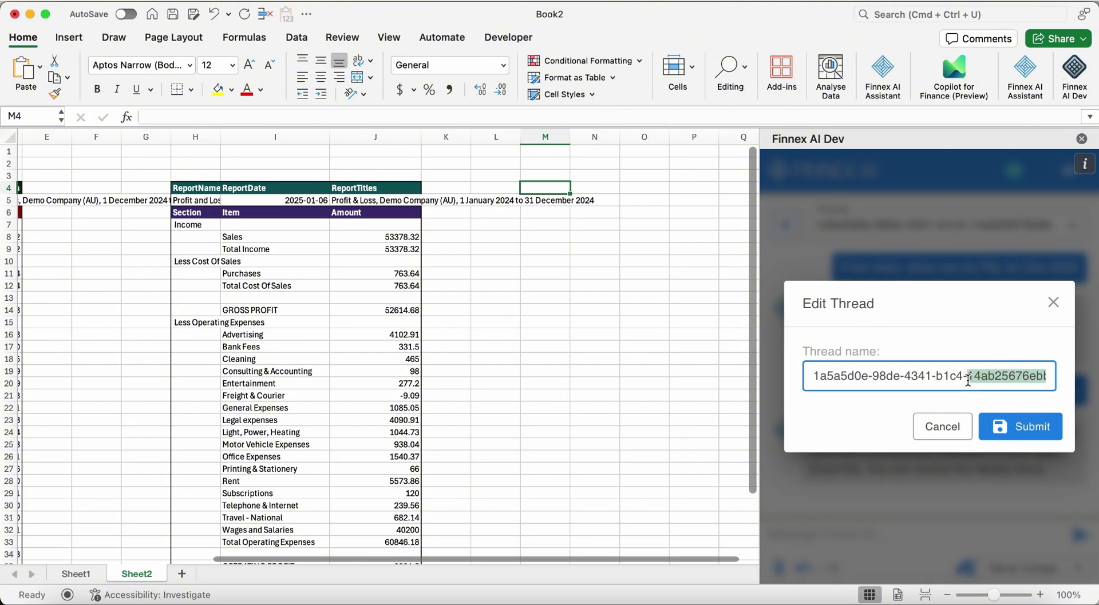
triple_click(968, 381)
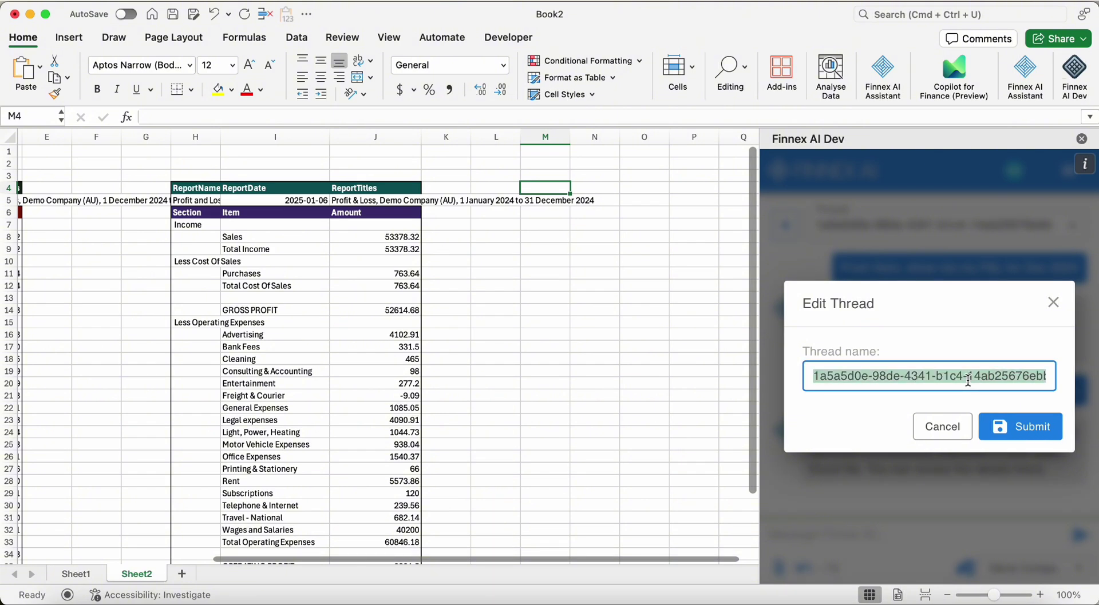
type("X")
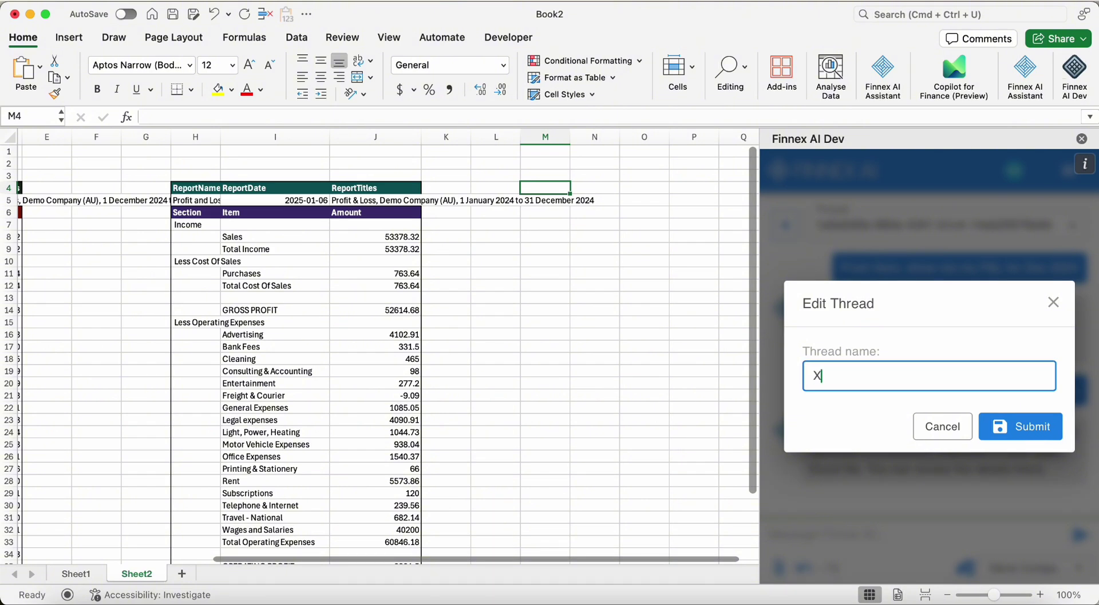
type("ero reporting")
left_click(1002, 440)
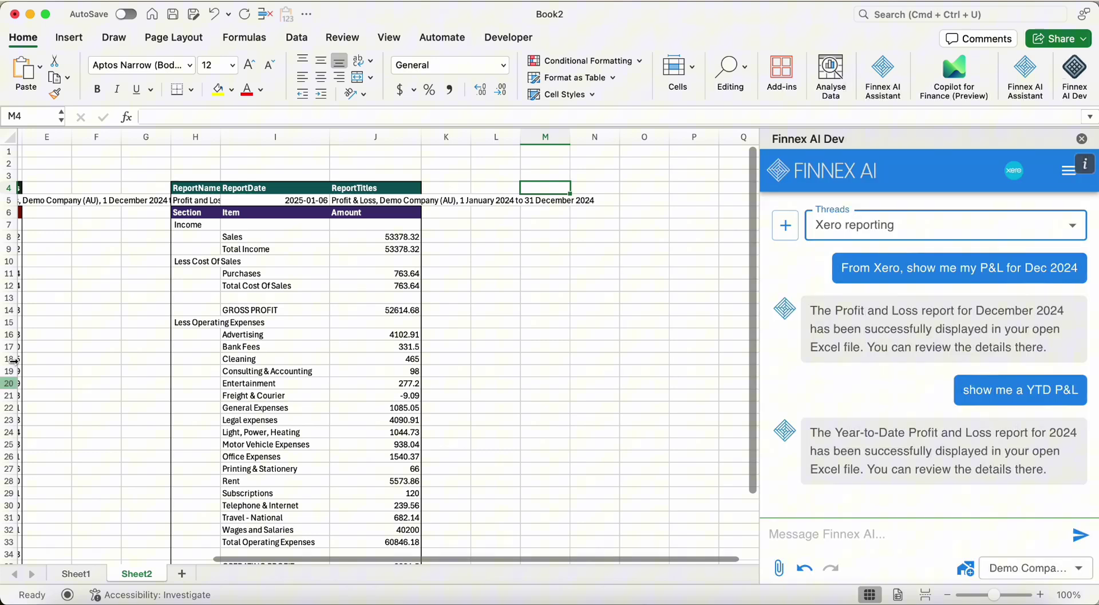
left_click(493, 346)
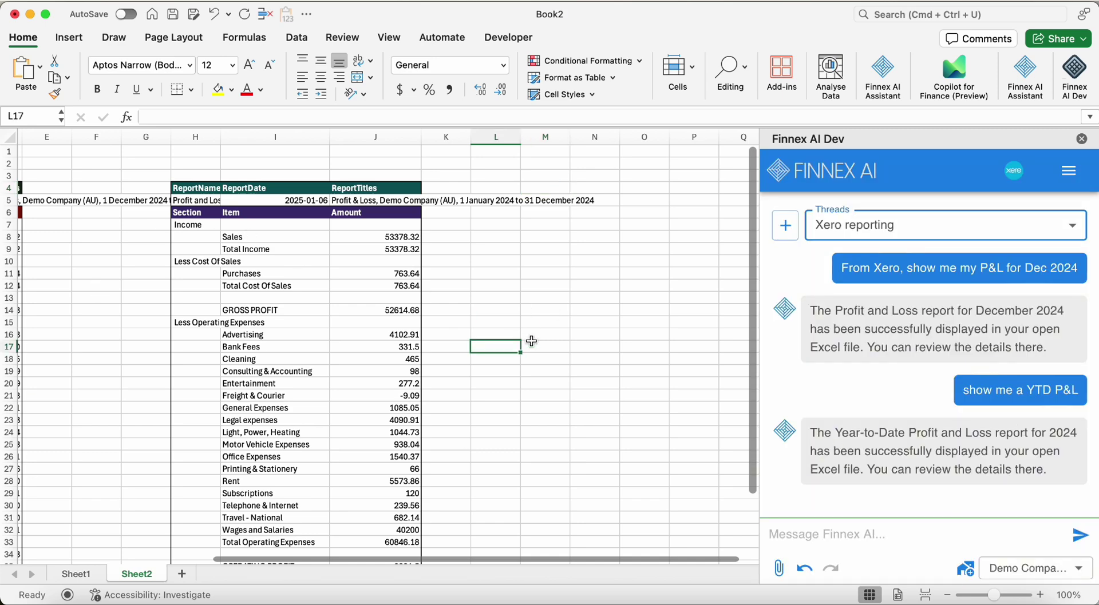
Copy the Advertising item in I16 and ask Finnex AI to drill down to the 2024 advertising cost account
scroll(531, 342, "left", 2)
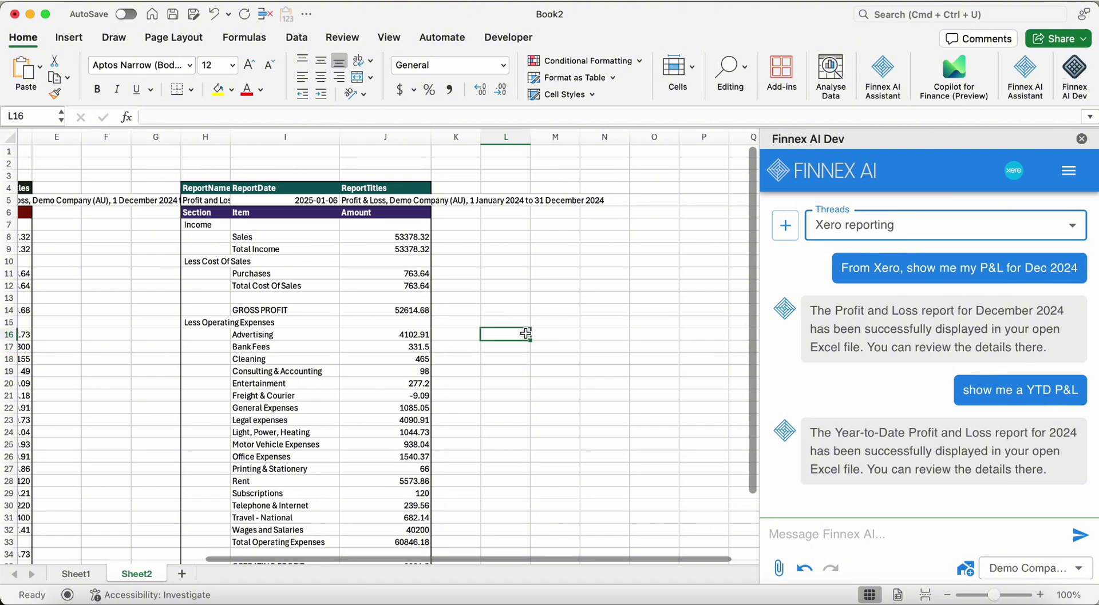
left_click(317, 335)
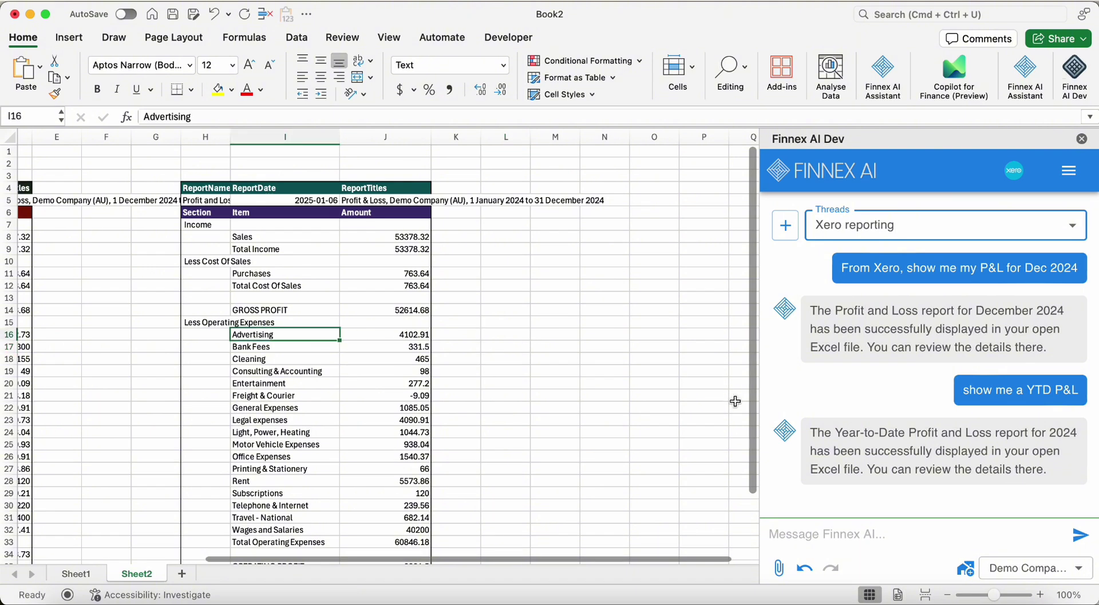
key("super+c")
left_click(922, 532)
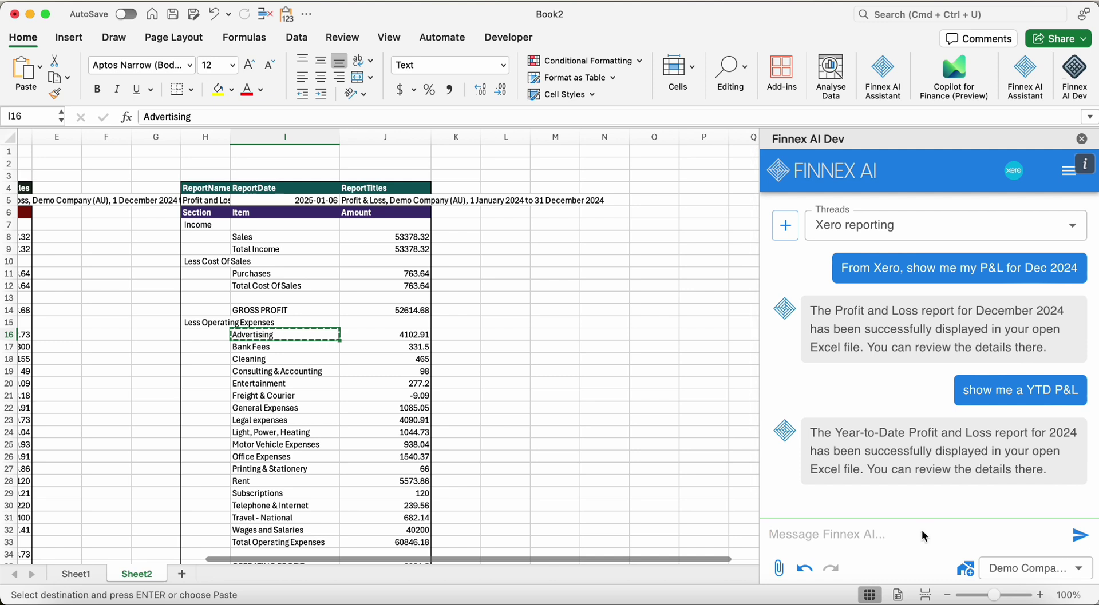
type("can you drill down")
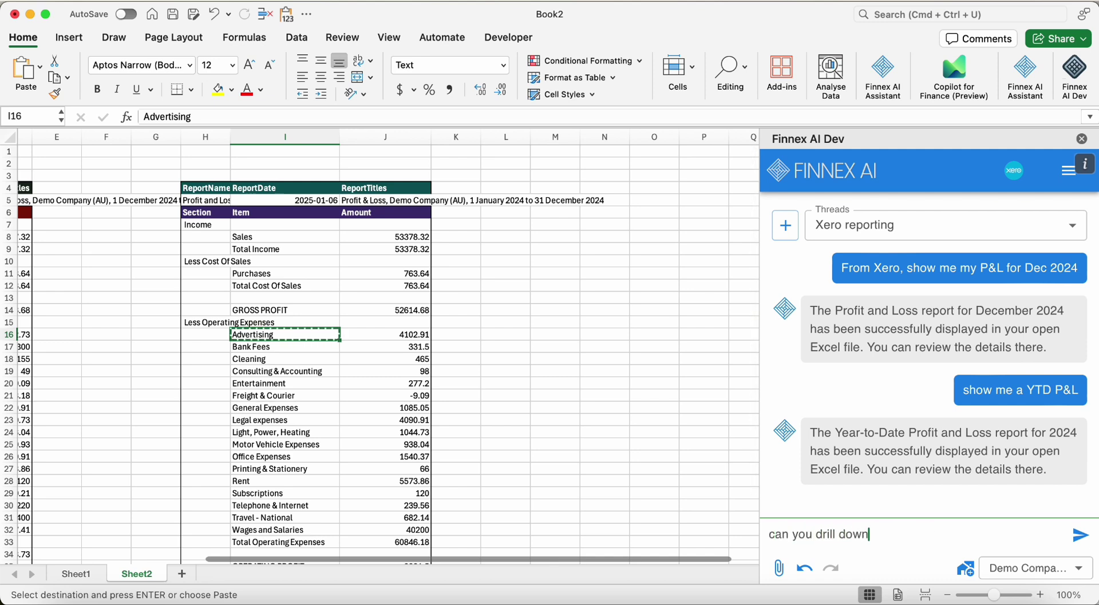
type(" to my advertising cost acc")
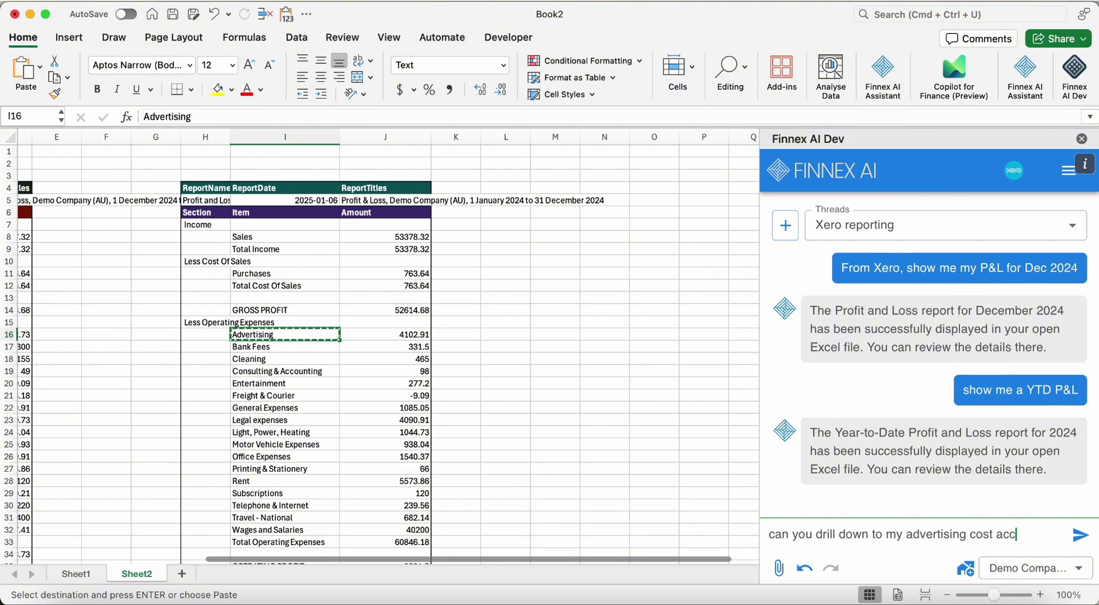
type("ount for 2024?")
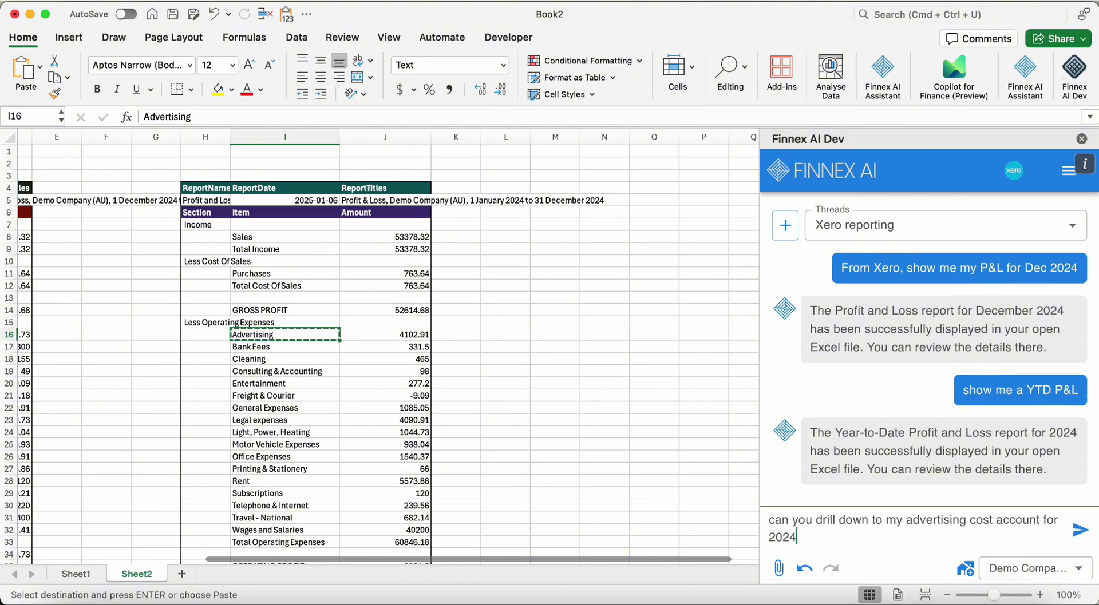
left_click(1080, 530)
left_click(515, 336)
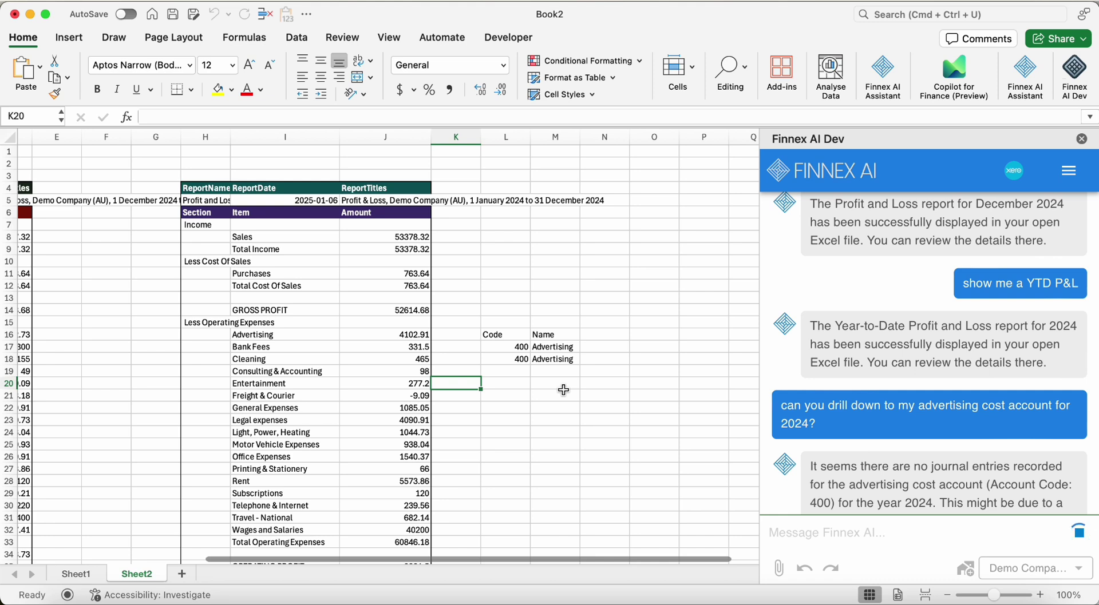
scroll(950, 355, "down", 3)
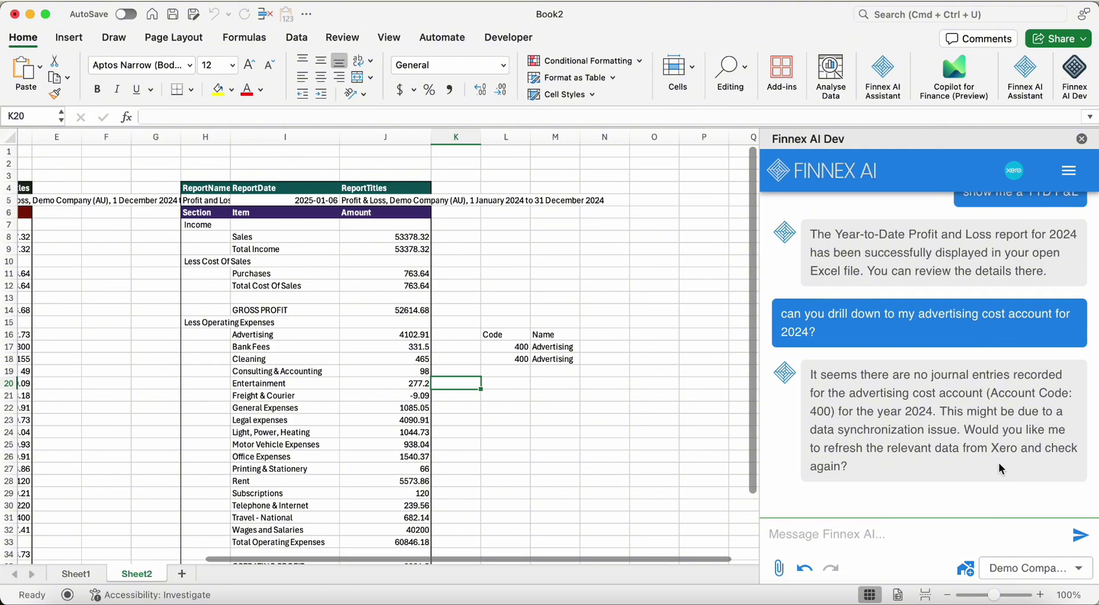
Reply 'yes.' so Finnex AI refreshes and lists the 2024 advertising journal entries
left_click(971, 527)
type("yes.")
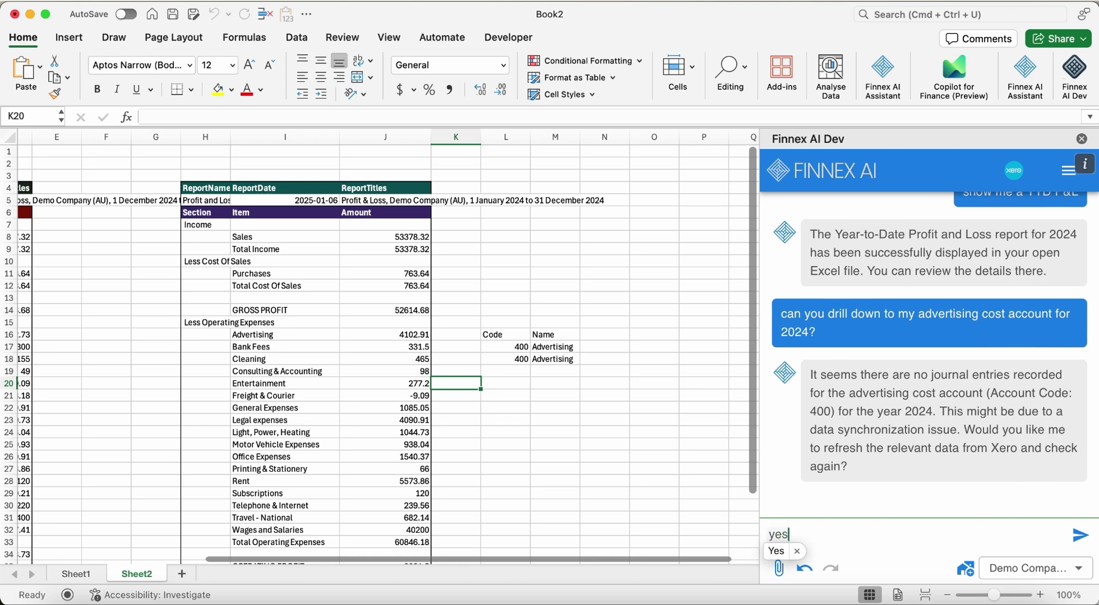
key("Return")
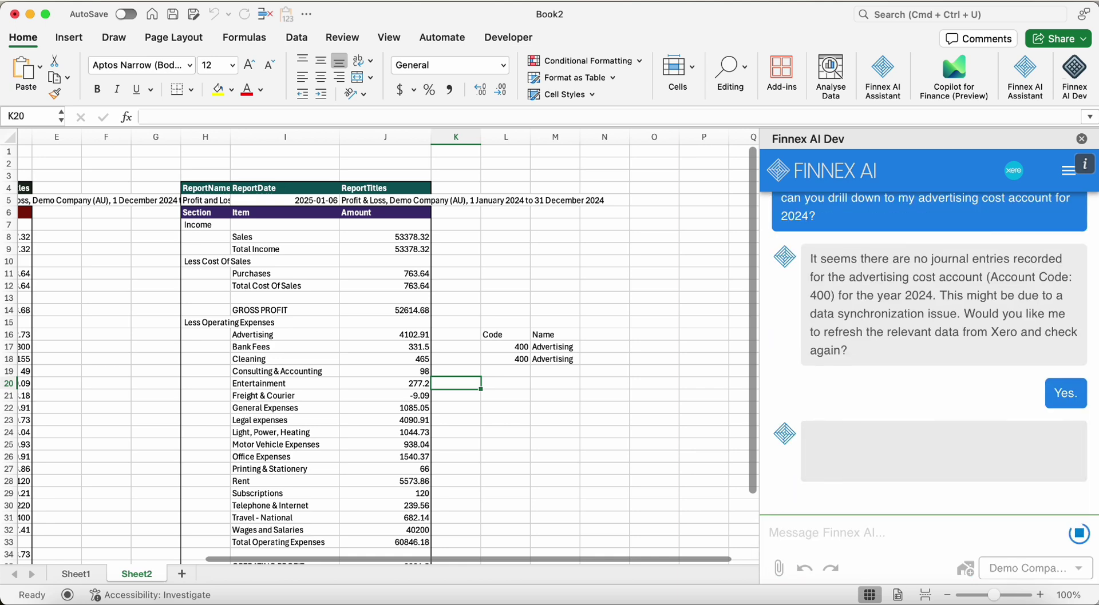
left_click(524, 390)
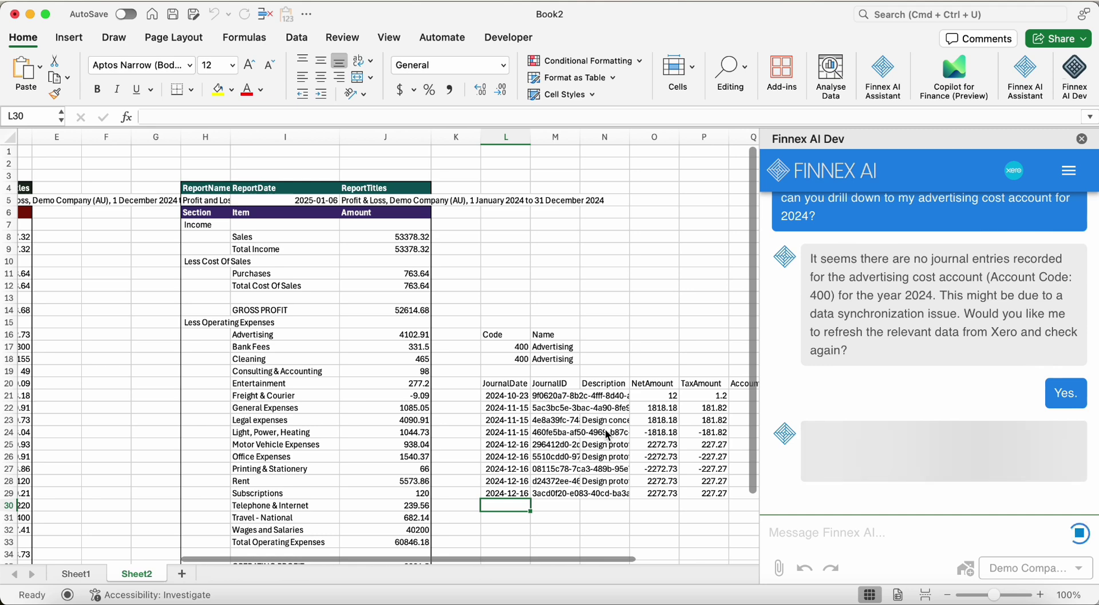
Select the nine NetAmount values in O21:O29 to confirm they sum to 4102.91
scroll(607, 432, "right", 3)
scroll(608, 434, "right", 3)
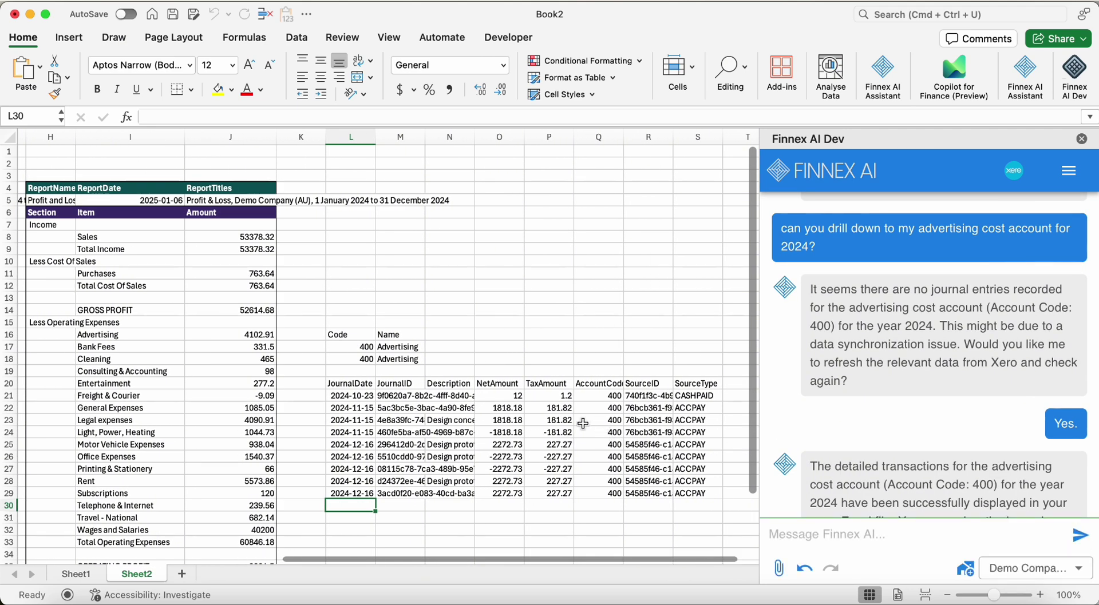
scroll(577, 408, "down", 3)
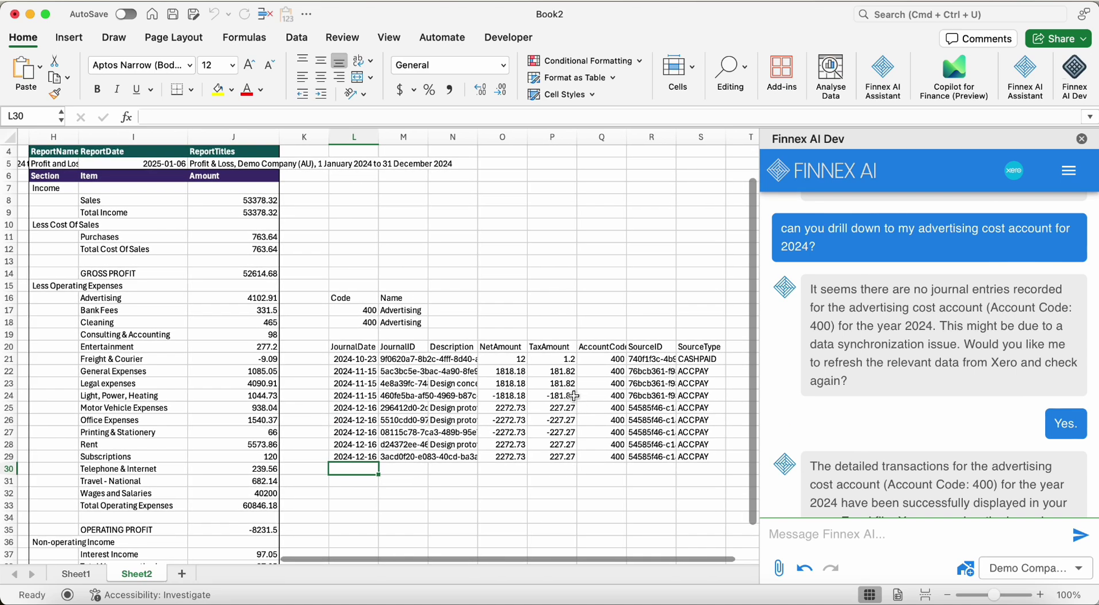
left_click(507, 359)
left_click_drag(507, 359, 509, 456)
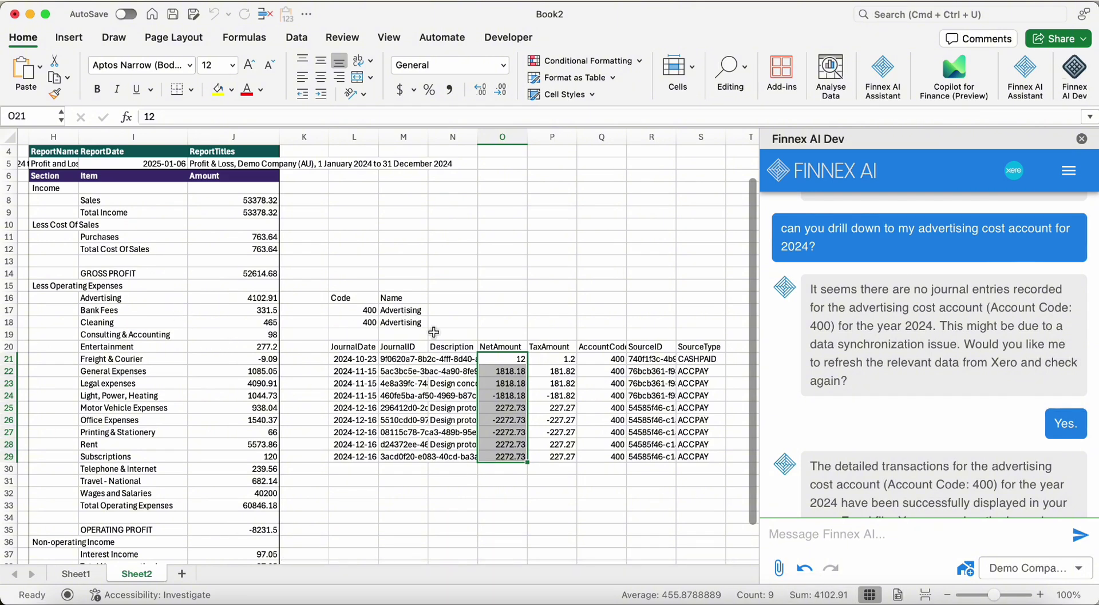
left_click(376, 482)
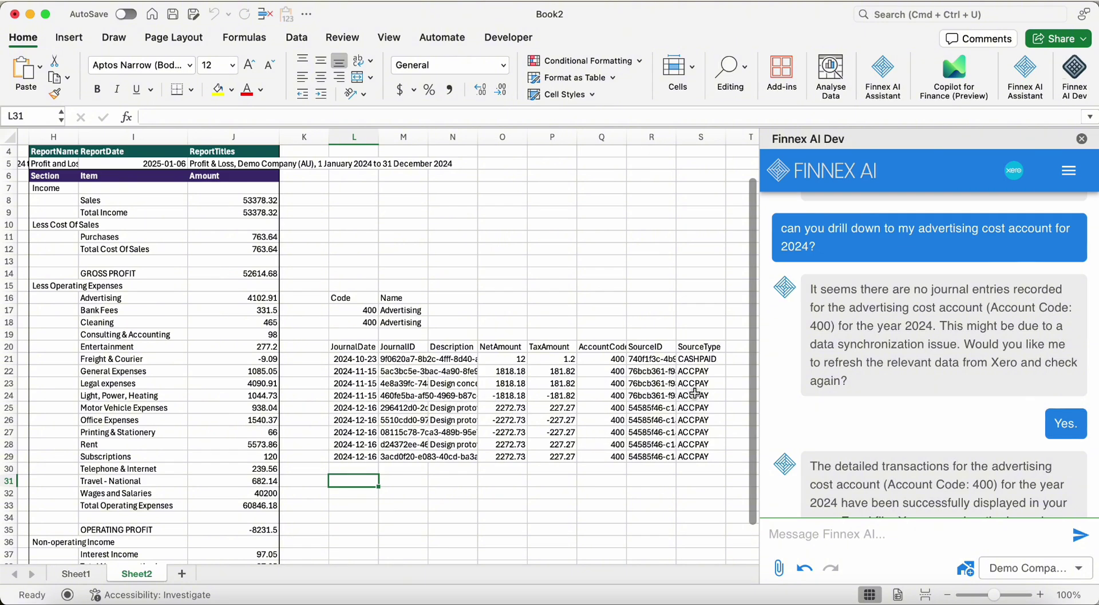
Ask Finnex AI to find the invoice for the SourceID copied from cell R25
left_click(877, 540)
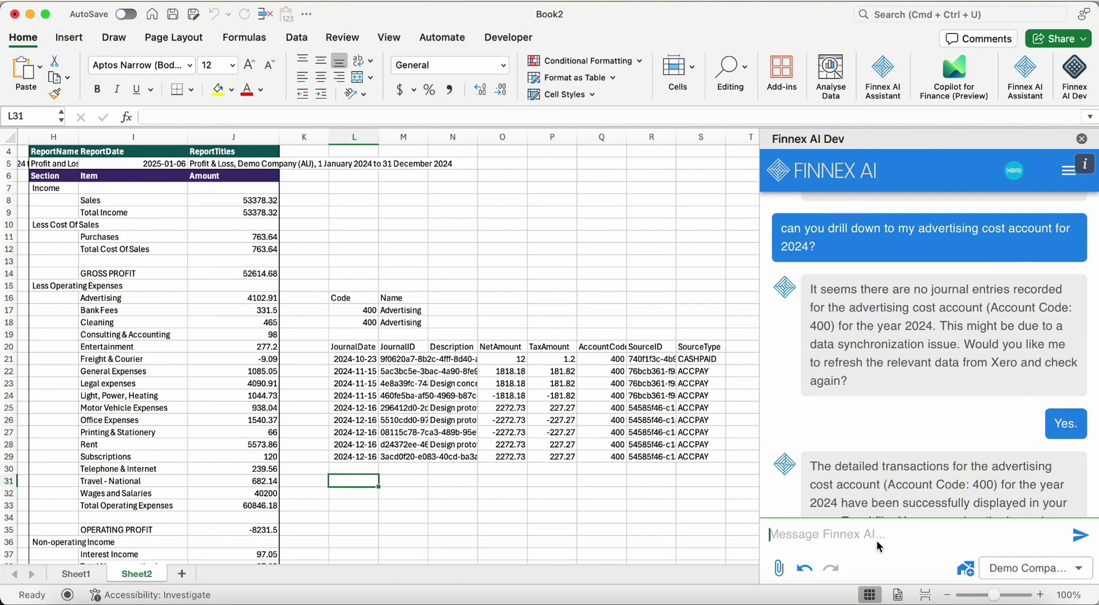
type("can you find out ")
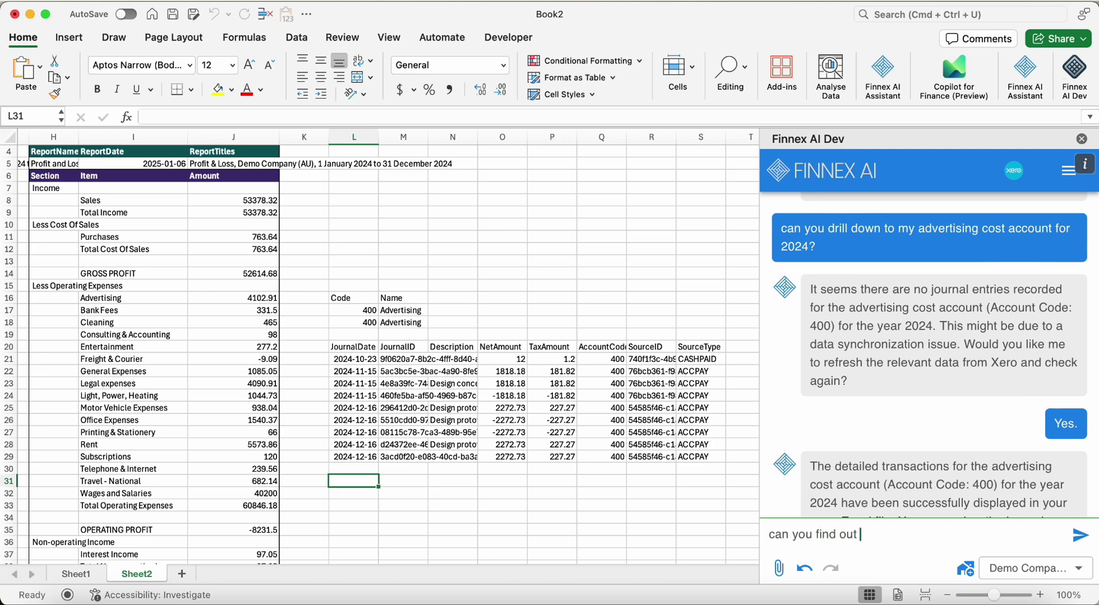
type("the invoice for")
left_click(651, 408)
key("super+c")
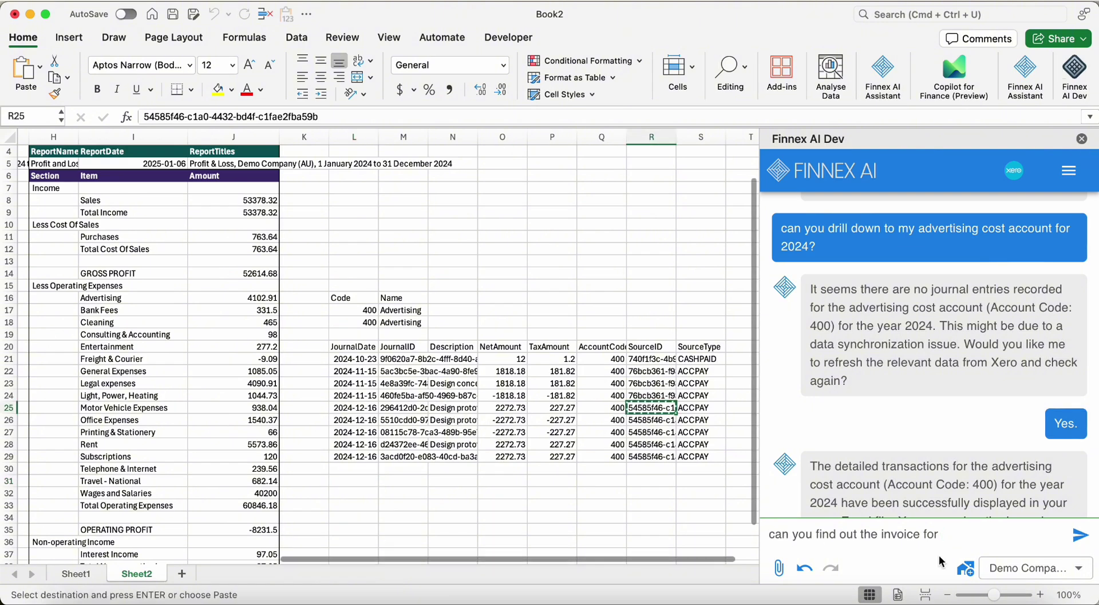
type("oice")
left_click(1054, 534)
type("for")
key("super+v")
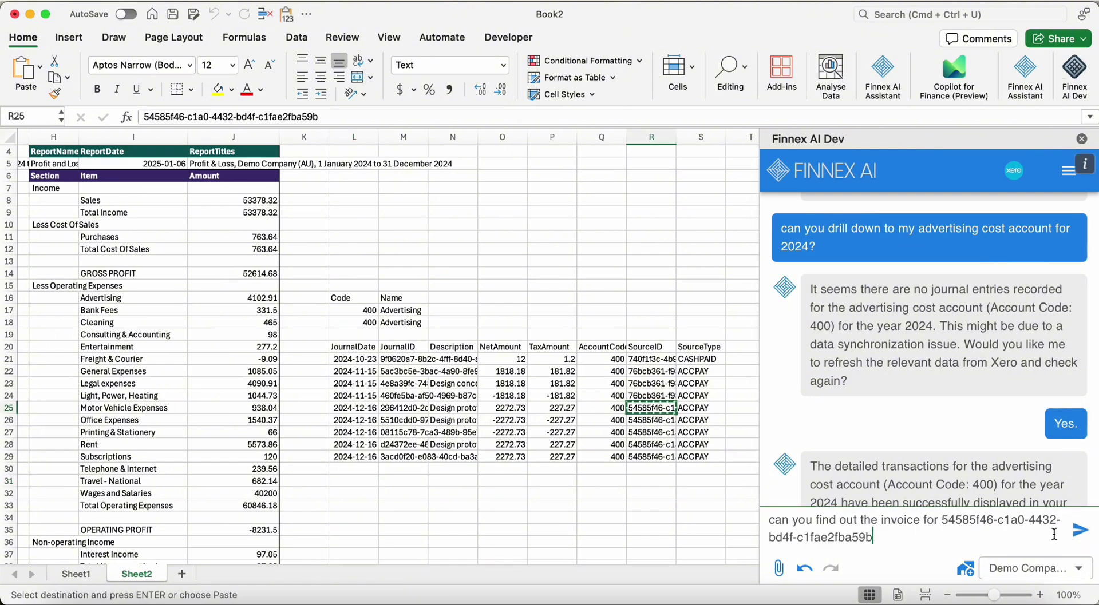
key("Return")
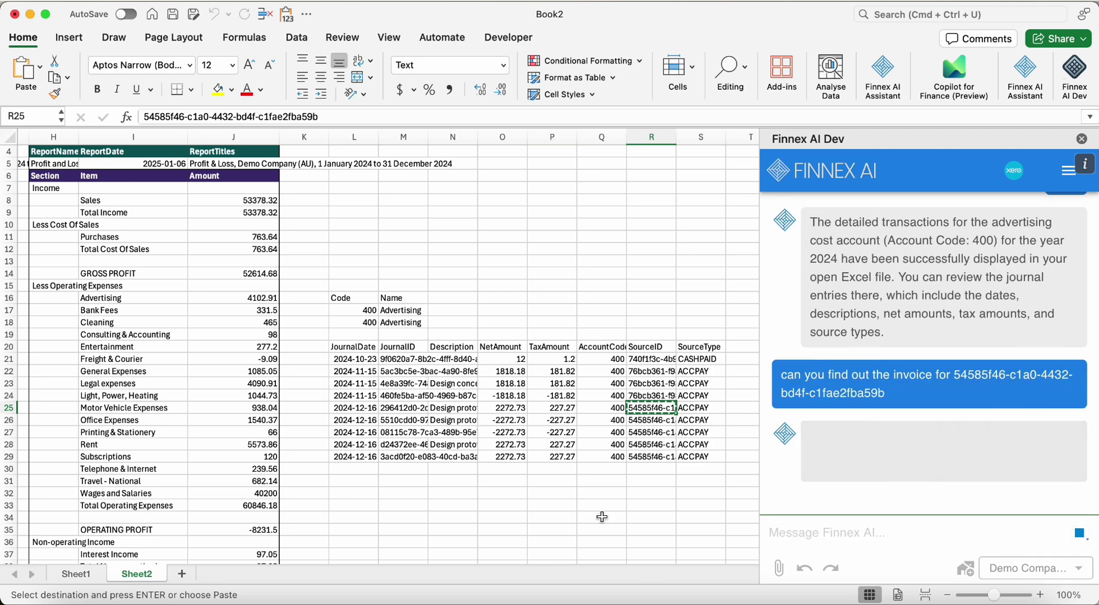
left_click(355, 504)
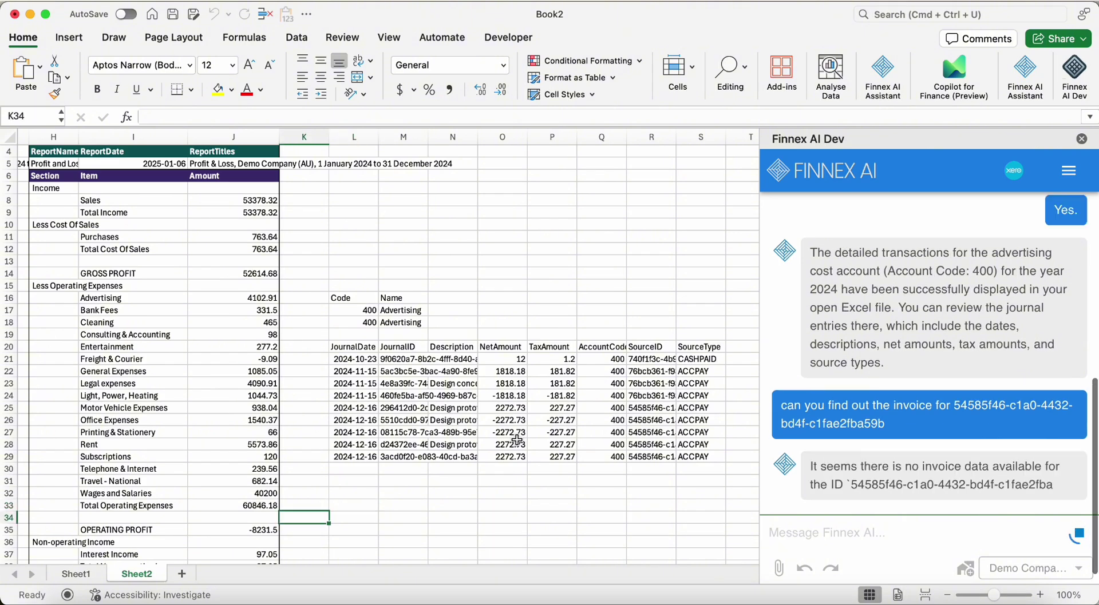
scroll(897, 406, "down", 3)
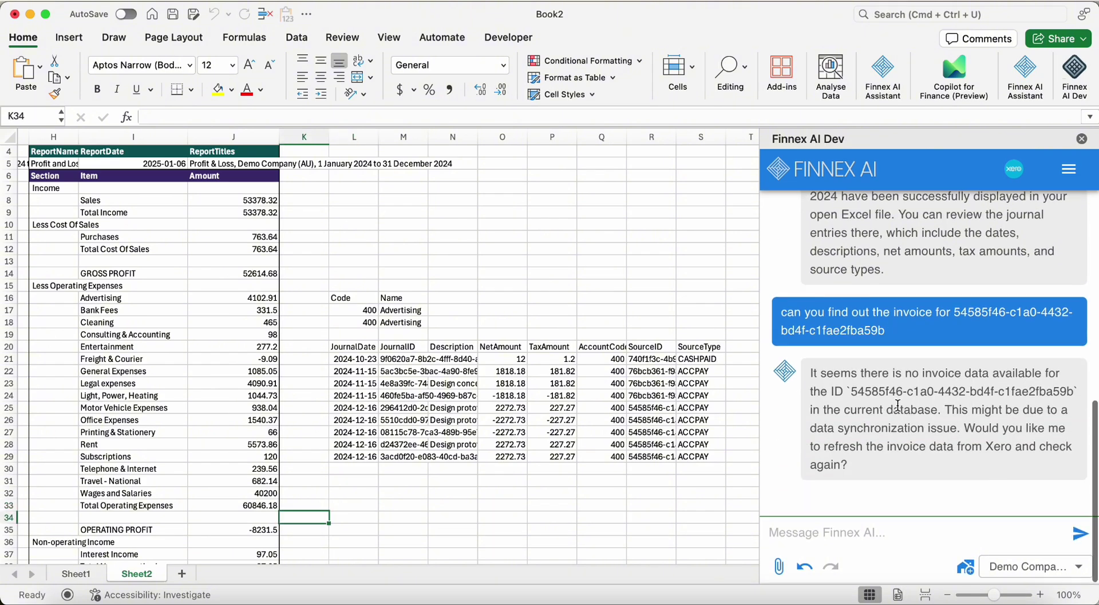
Reply 'yes' to Finnex AI to load the invoice details (total 2500, AUTHORISED) into Sheet2
left_click(920, 525)
type("yes")
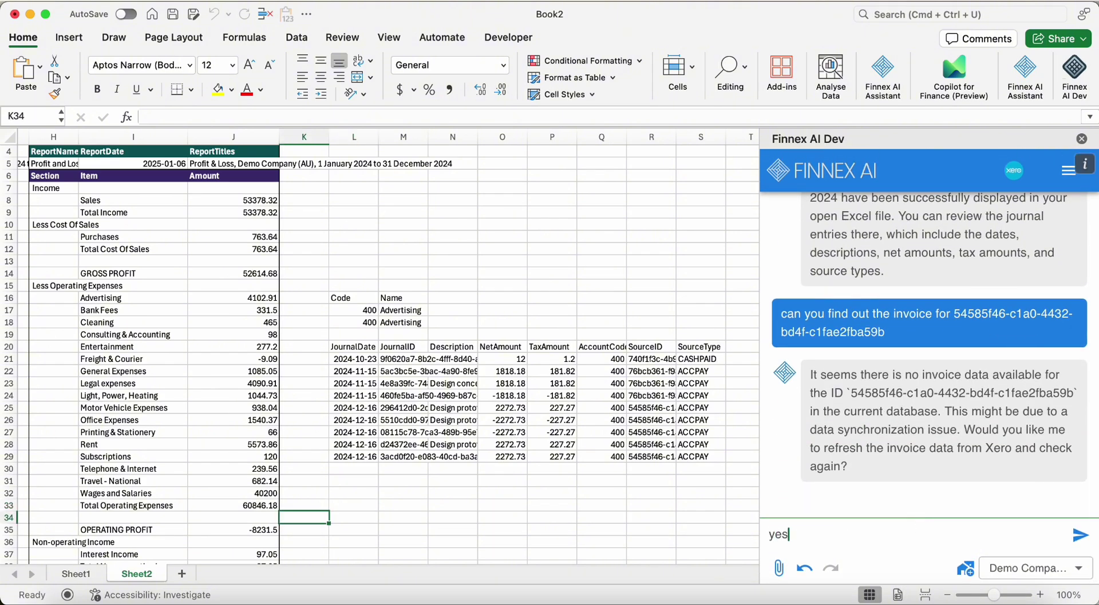
key("Return")
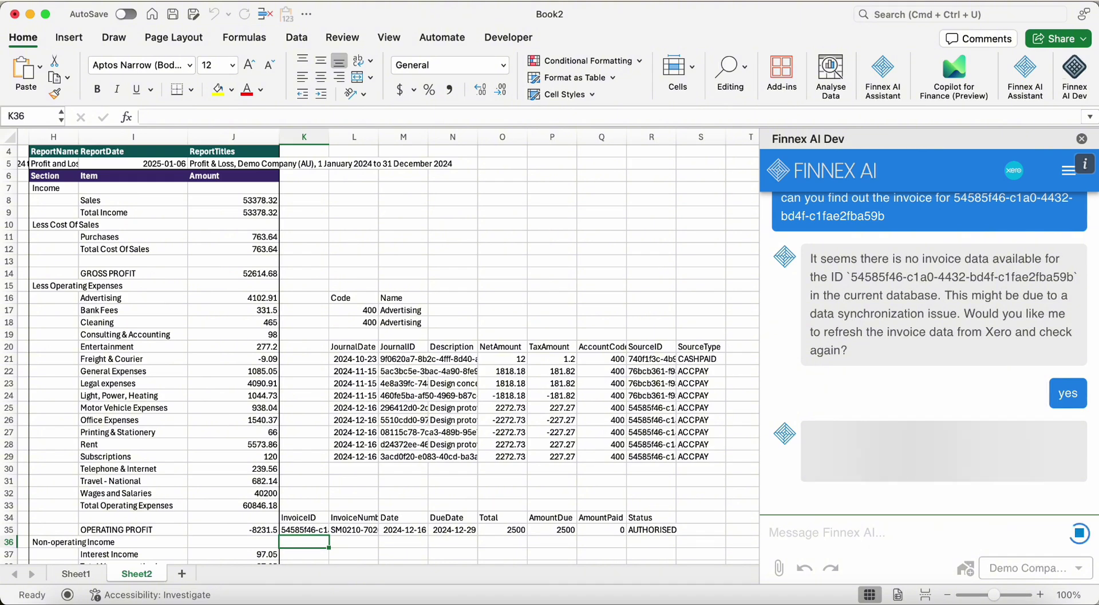
Ask Finnex AI to download the invoice
scroll(633, 442, "down", 3)
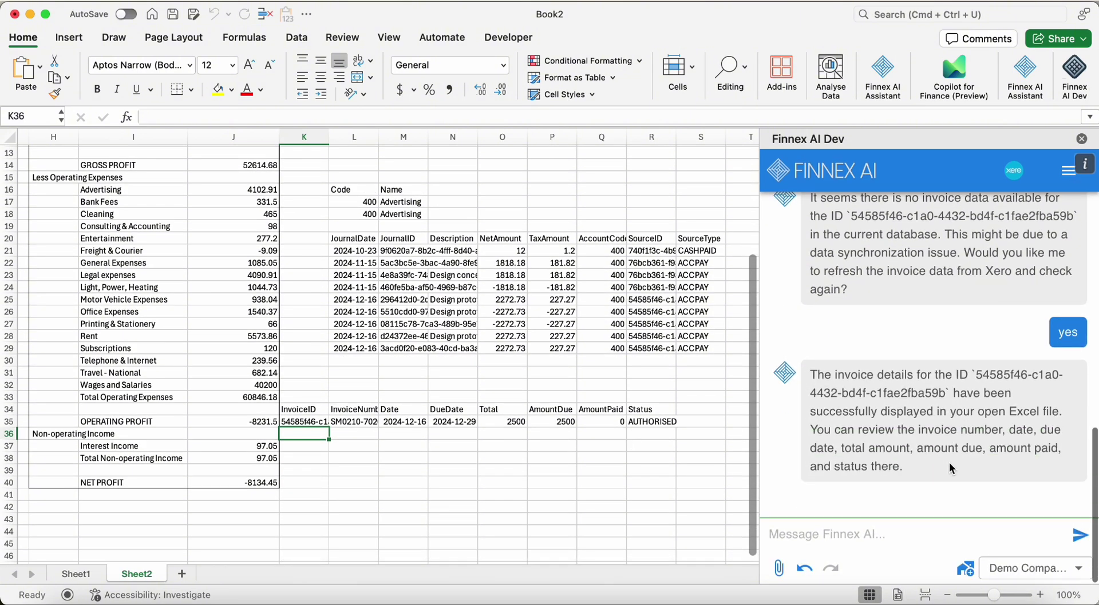
type("download the invocie")
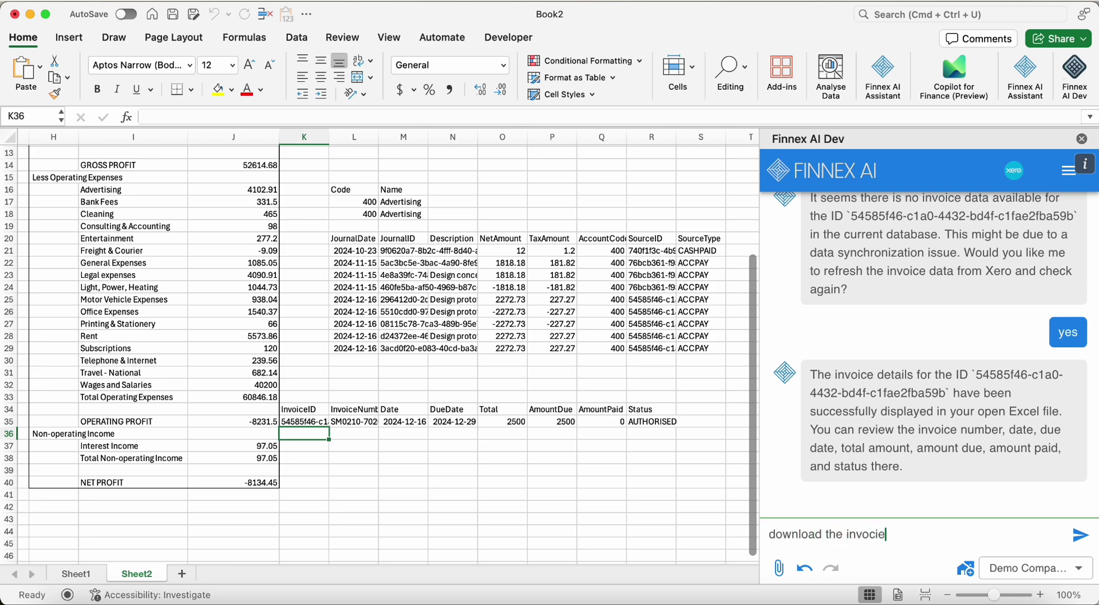
key("Return")
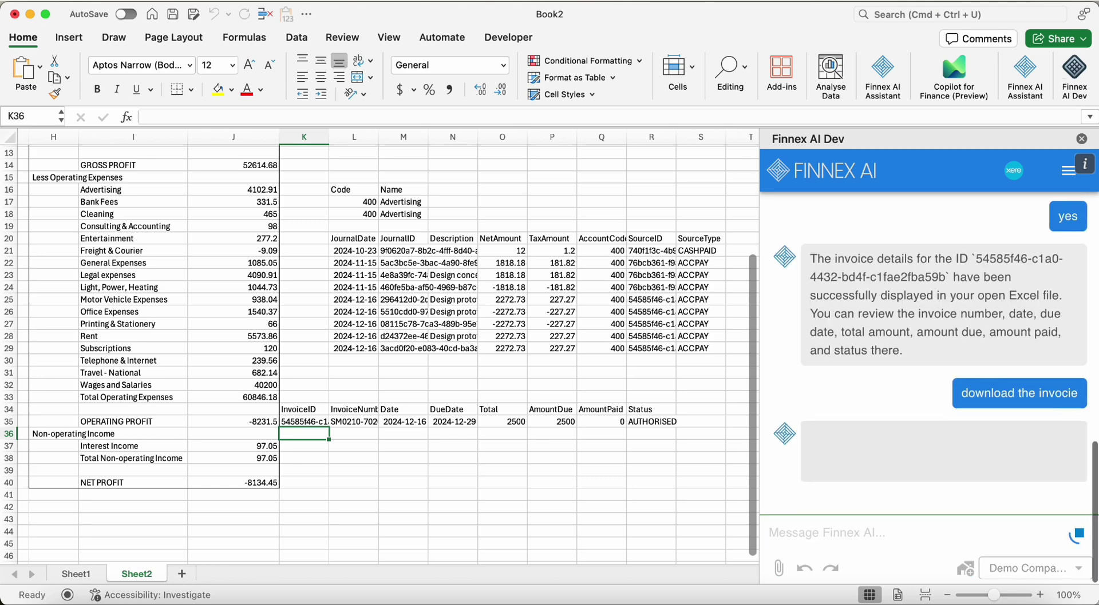
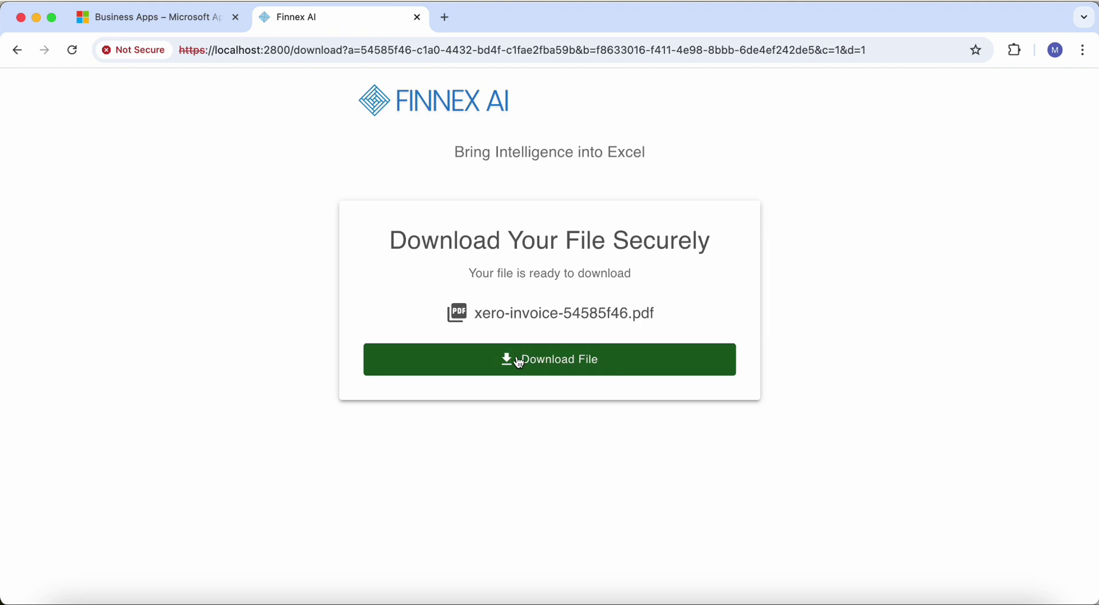
Download xero-invoice-54585f46.pdf, check its line item description, and return to Excel
left_click(519, 364)
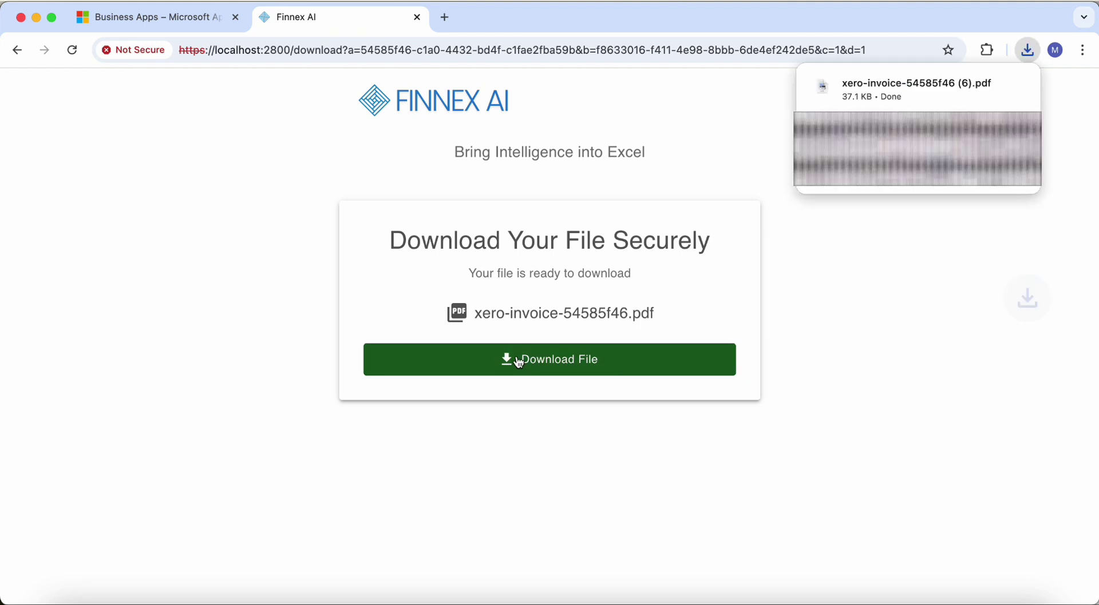
left_click(919, 87)
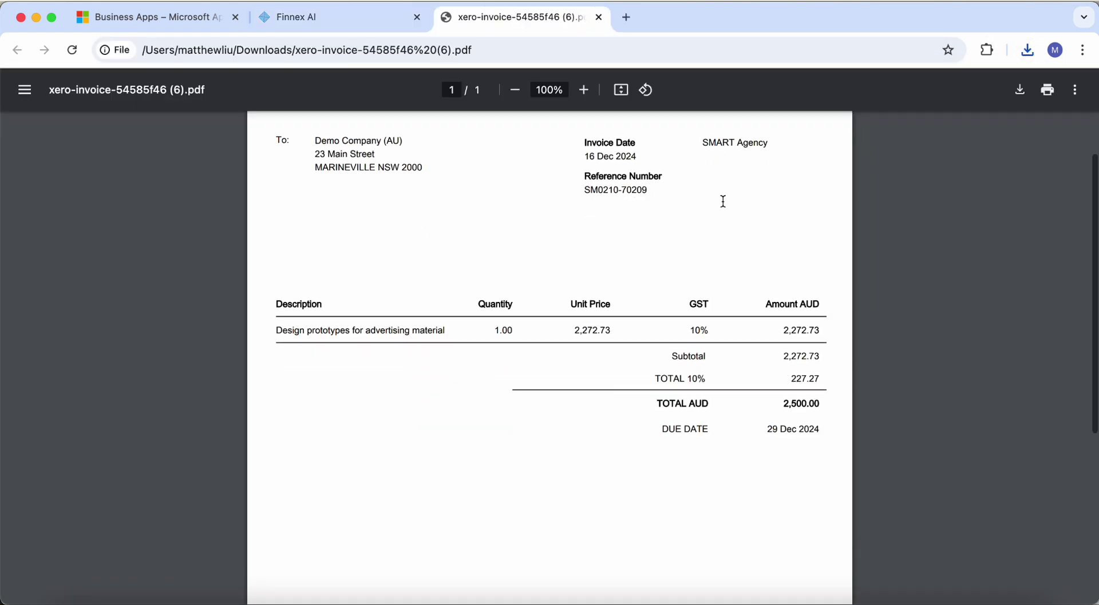
scroll(722, 200, "down", 4)
scroll(726, 201, "up", 3)
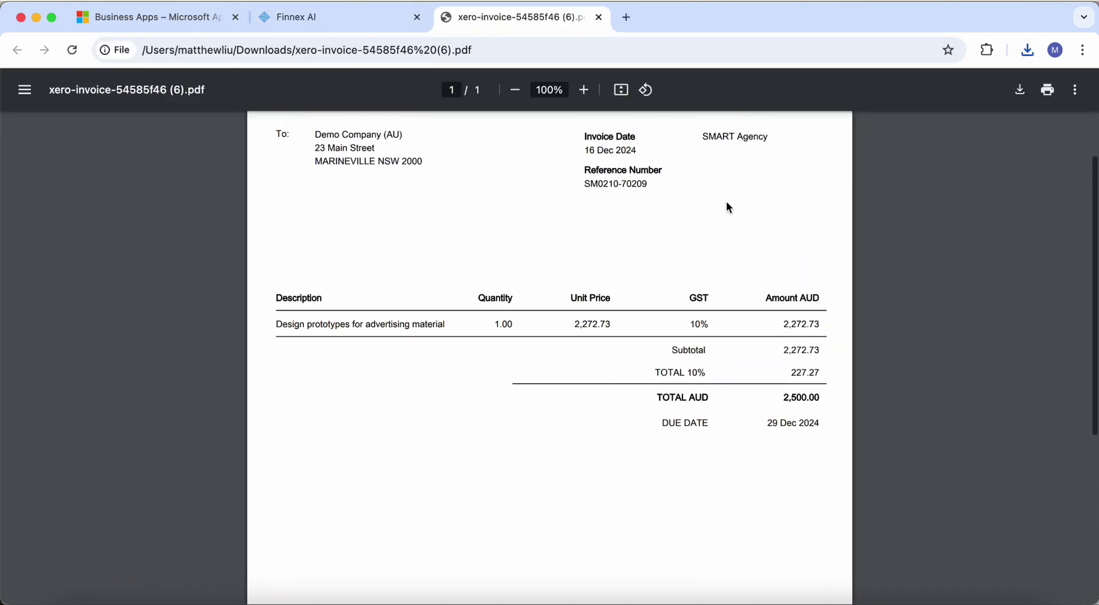
left_click_drag(276, 361, 436, 361)
left_click(324, 492)
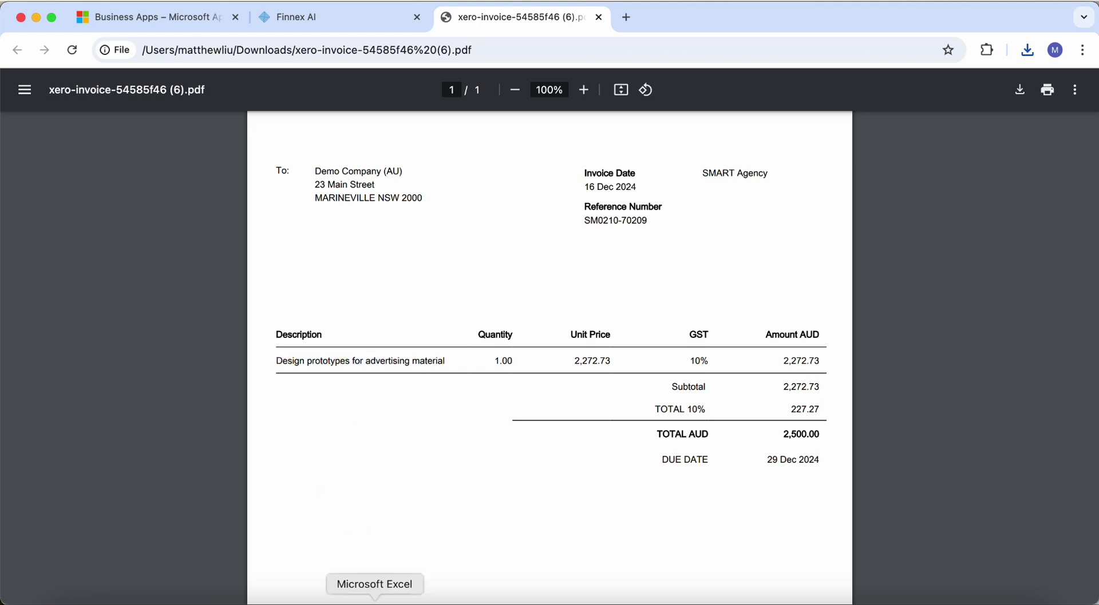
left_click(376, 600)
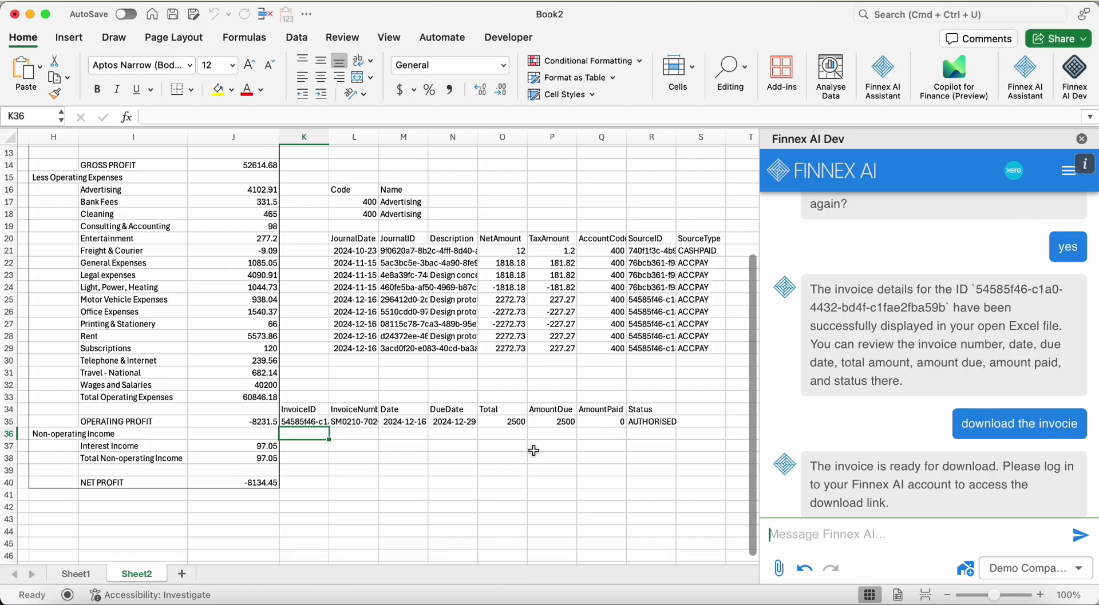
Add a blank Sheet3 to the workbook
scroll(973, 424, "down", 2)
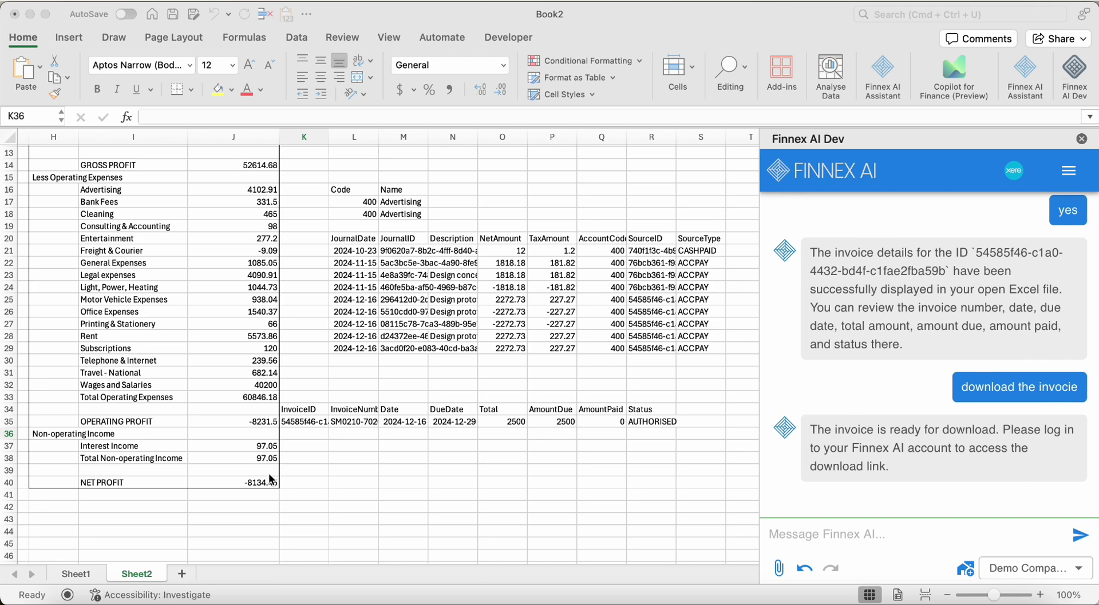
left_click(182, 575)
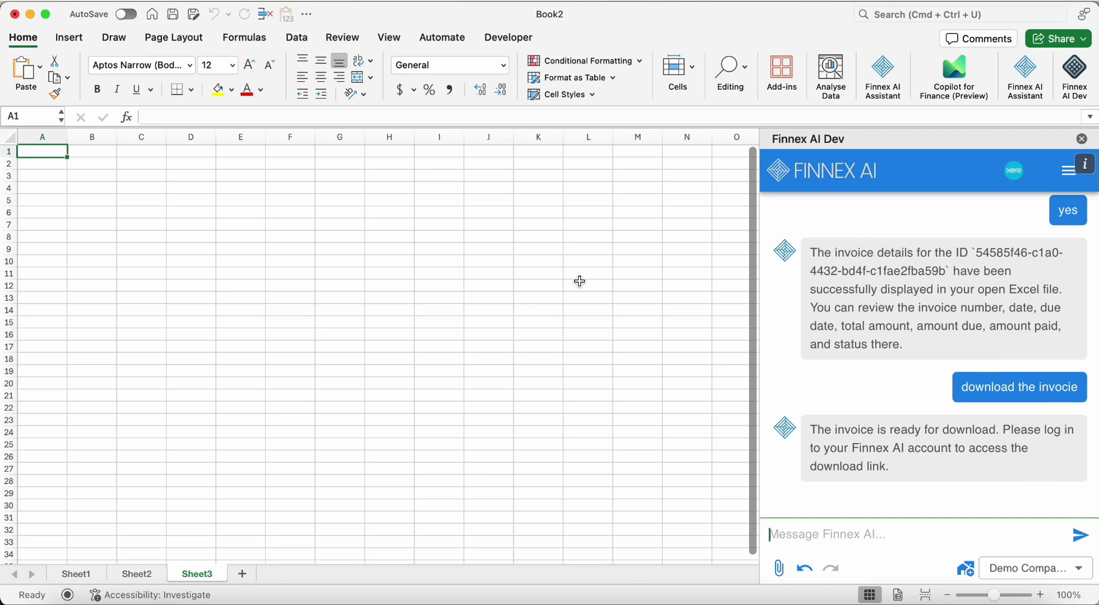
scroll(1076, 275, "up", 15)
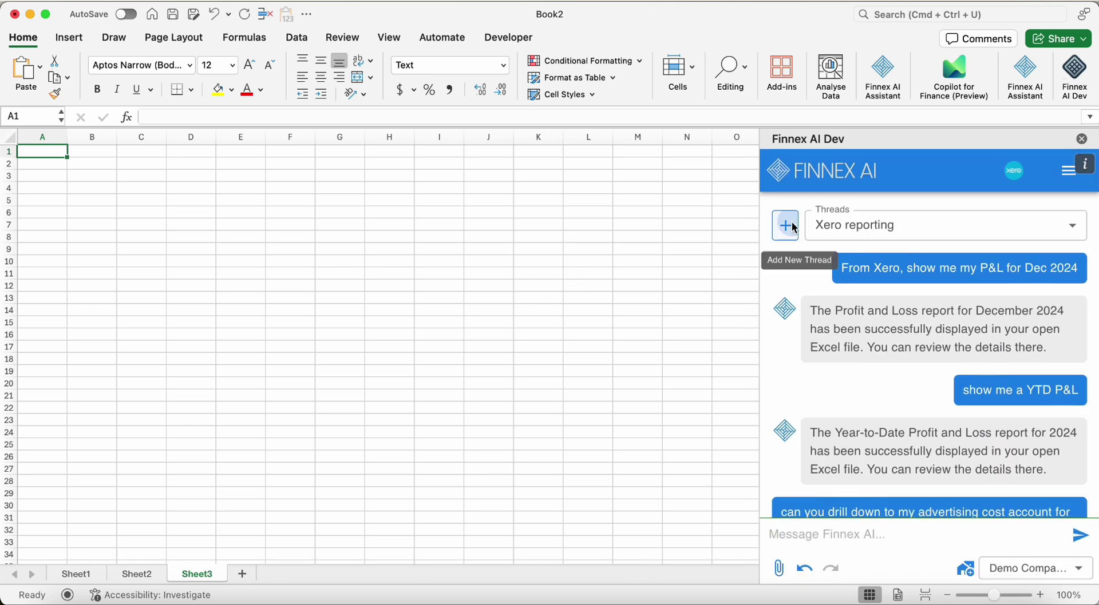
Create a new Finnex AI chat thread and rename it 'Invoice'
left_click(786, 234)
left_click(1071, 226)
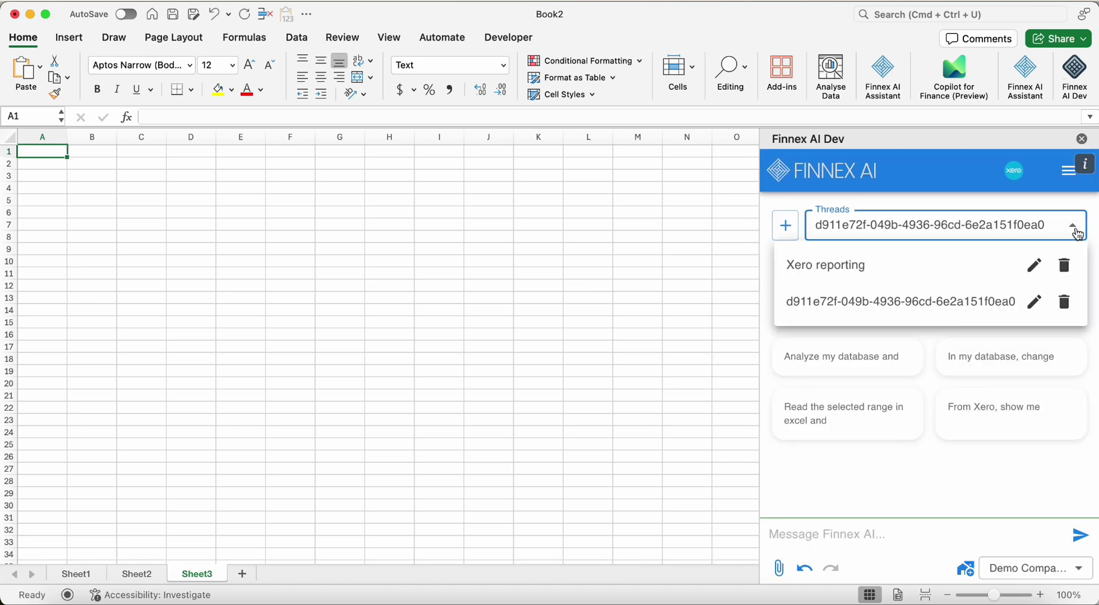
left_click(1034, 302)
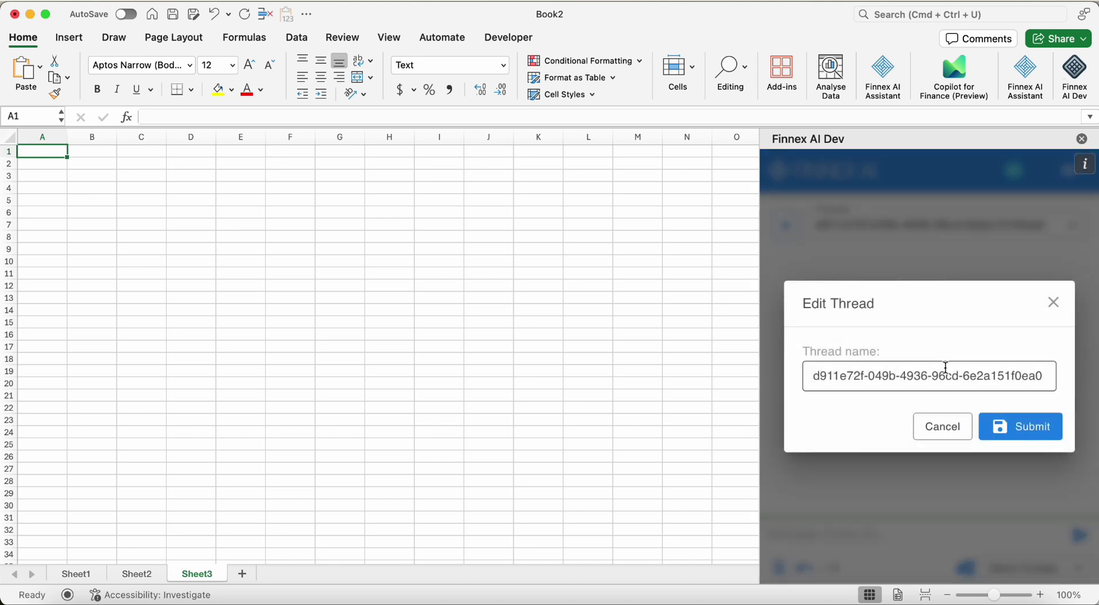
triple_click(944, 376)
type("Invoice")
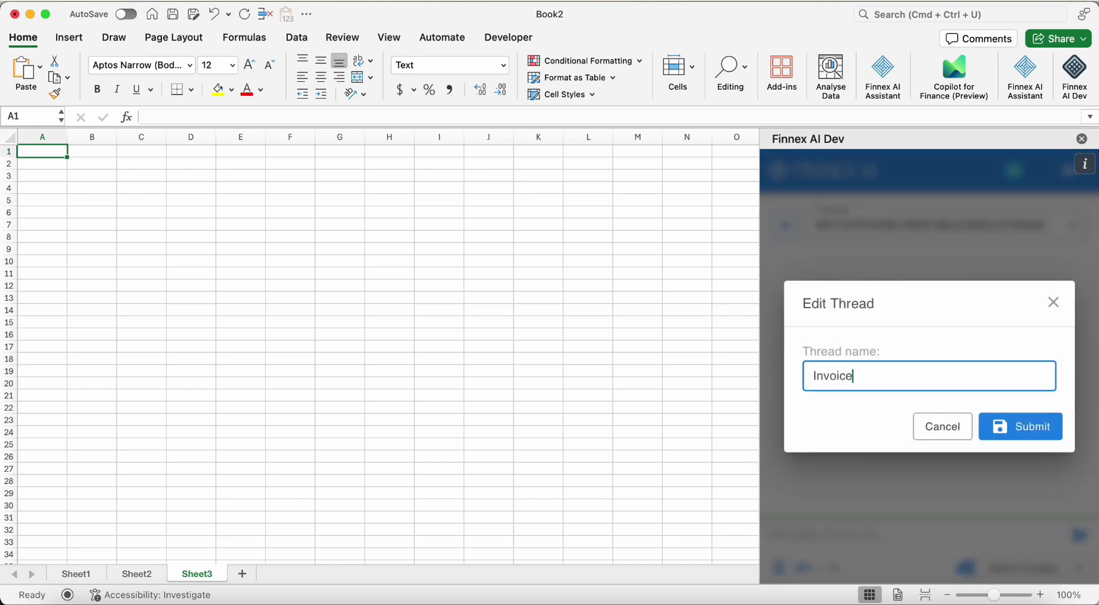
left_click(1017, 434)
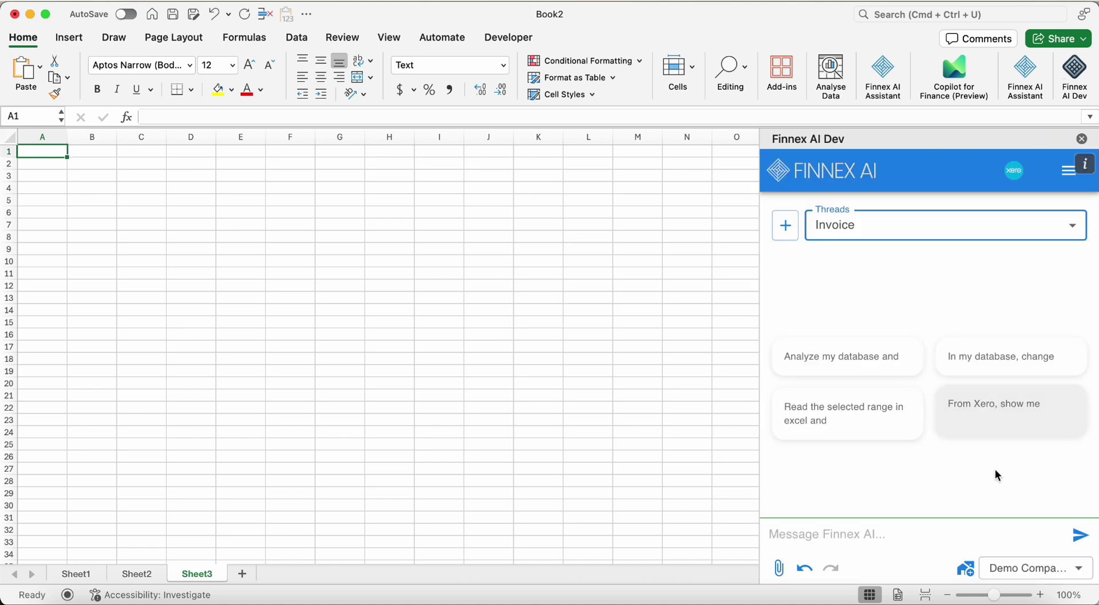
Ask Finnex AI, via the 'From Xero, show me' prompt, for all 2024 invoices
left_click(993, 431)
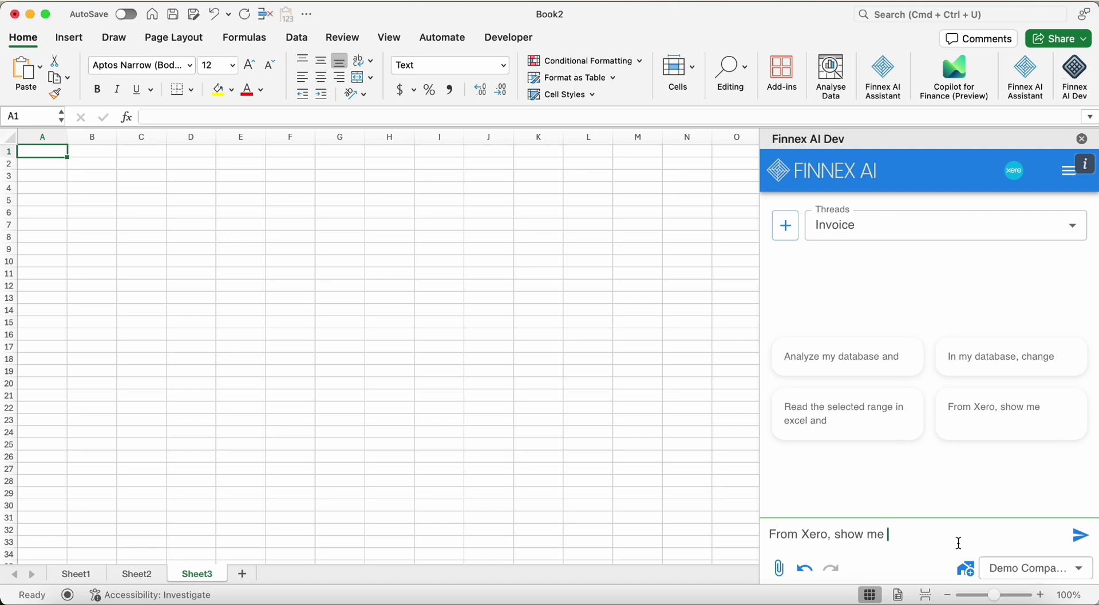
type("all my invoice for 2024")
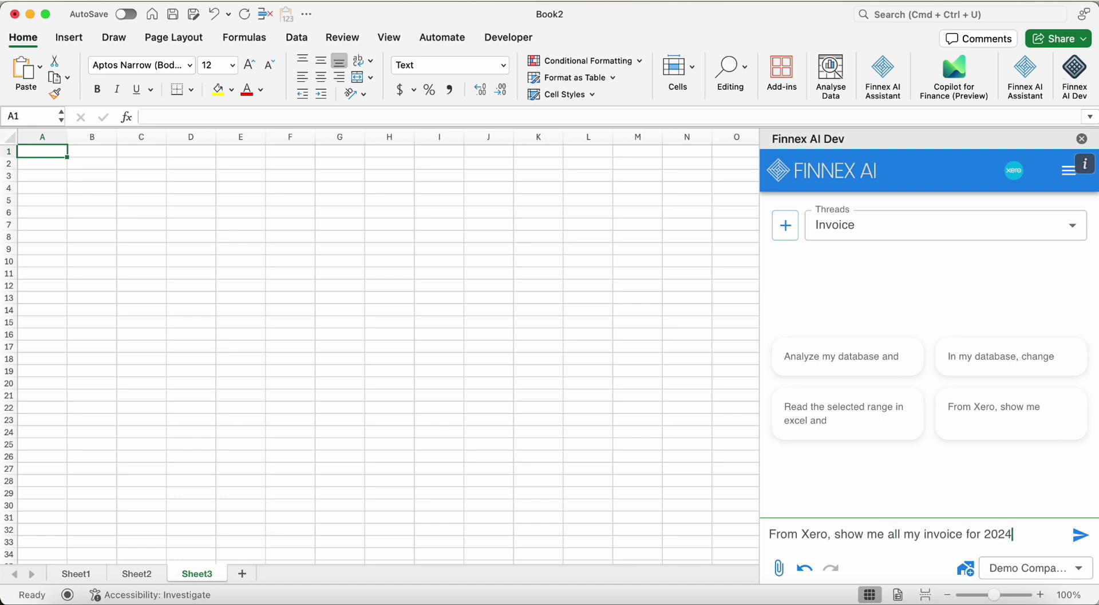
key("Return")
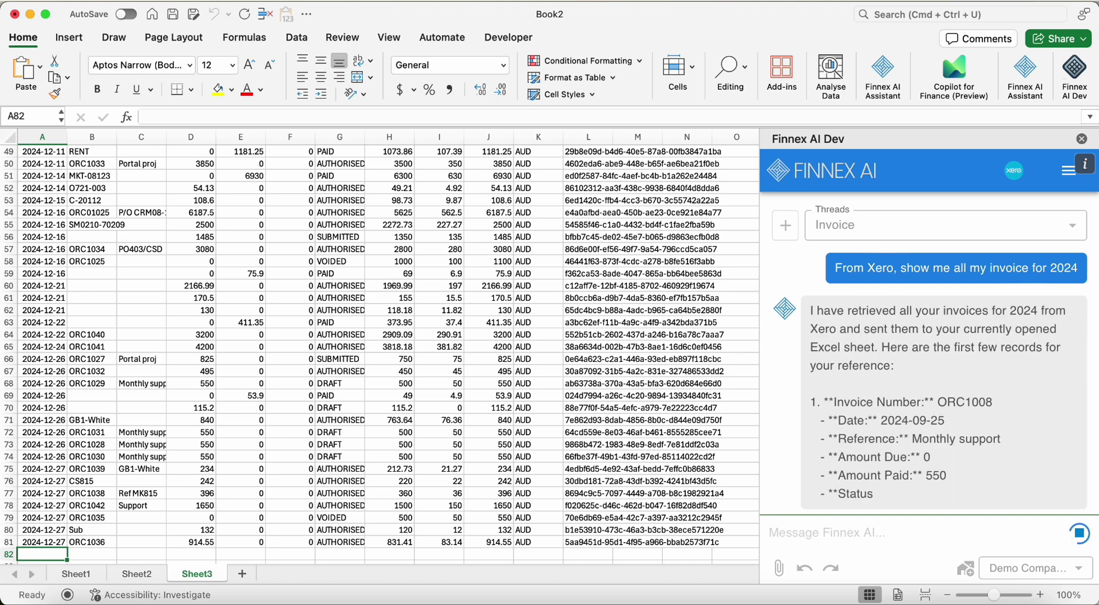
Copy invoice number ORC1036 from cell B81 of the imported list
scroll(379, 524, "down", 2)
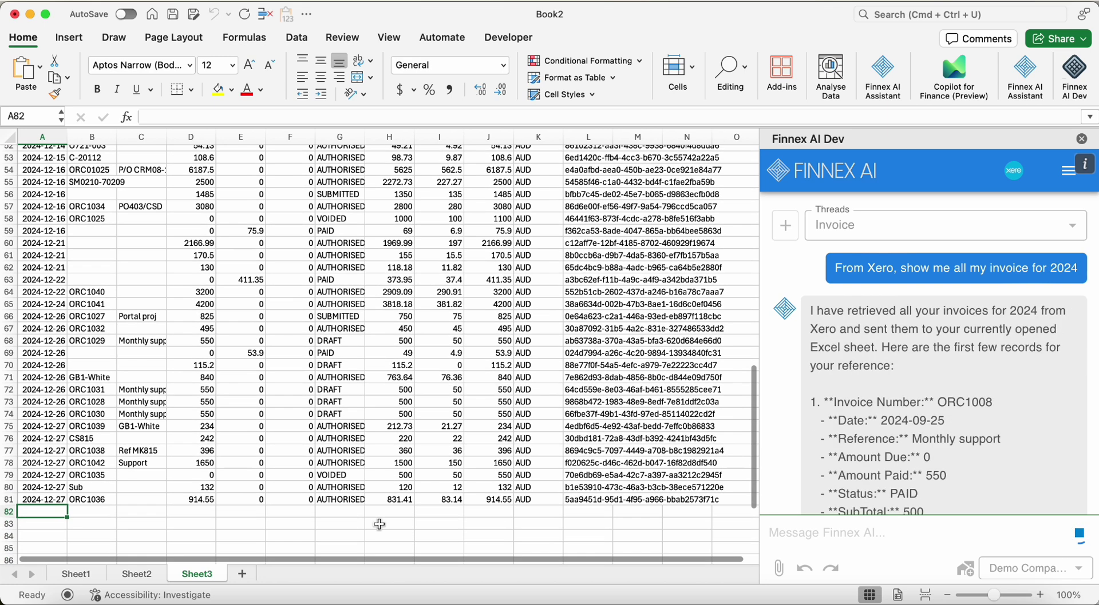
scroll(379, 525, "down", 2)
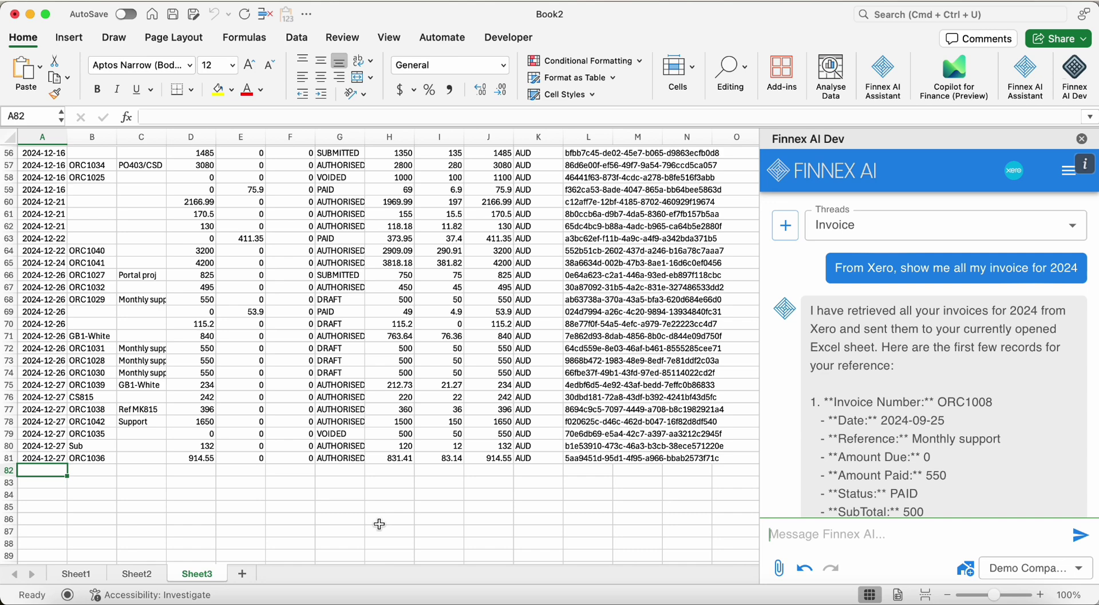
scroll(379, 524, "up", 3)
key("Up")
key("Right")
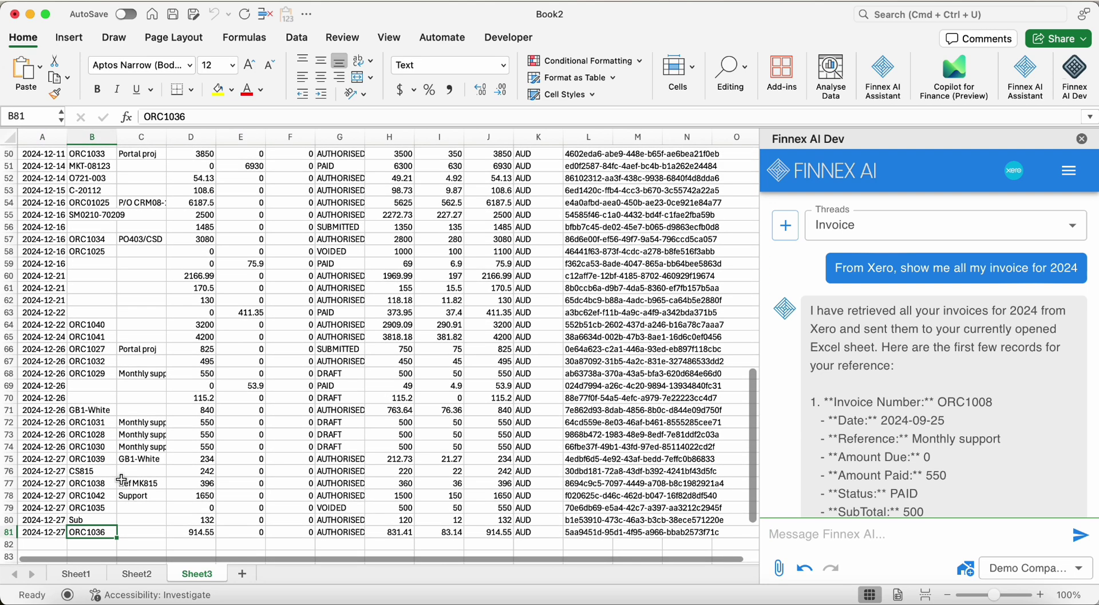
scroll(122, 479, "down", 2)
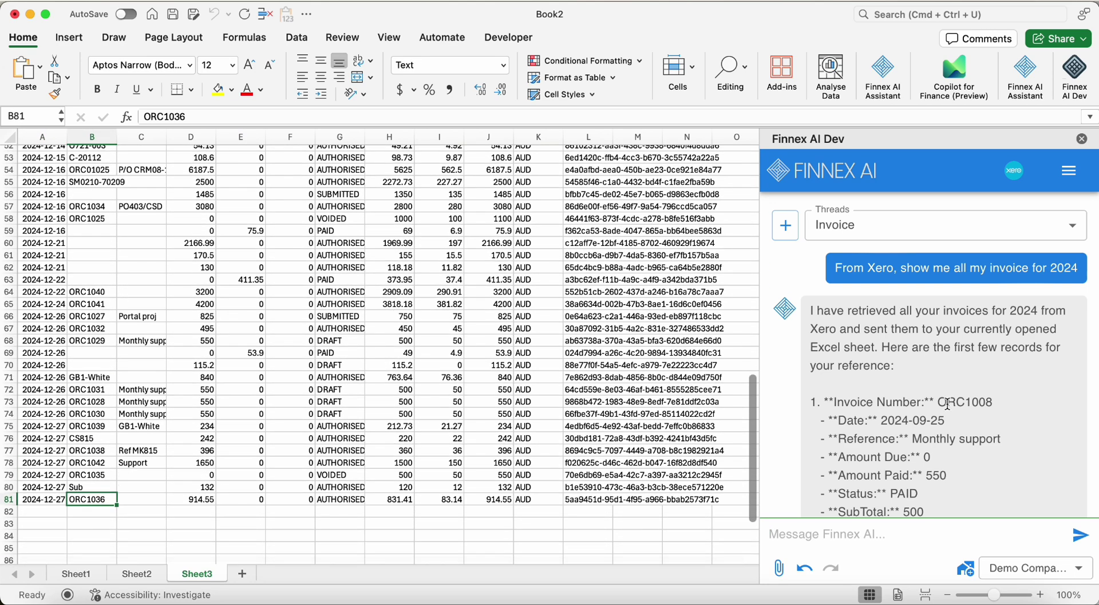
scroll(947, 404, "down", 10)
key("super+c")
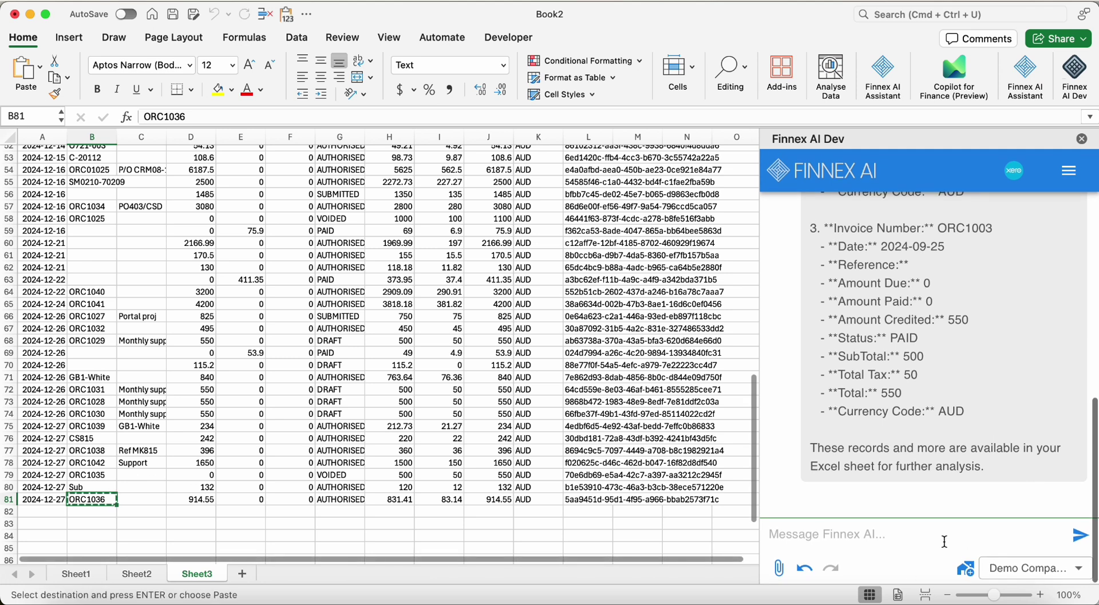
left_click(944, 541)
Ask Finnex AI to show the details of invoice ORC1036
type("show me the ")
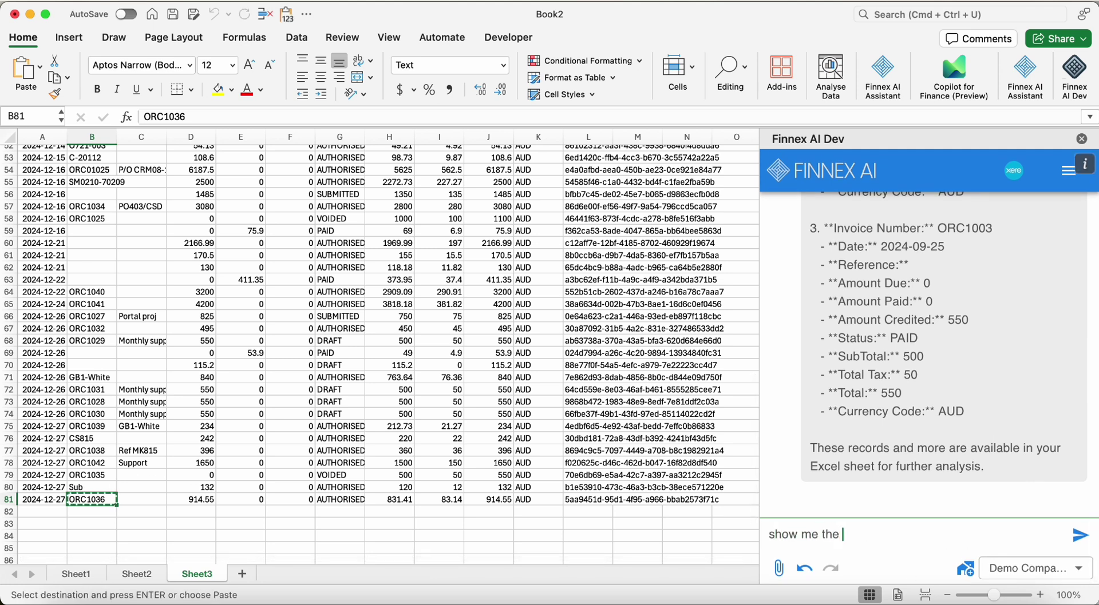
type("details of")
key("super+v")
left_click(1073, 544)
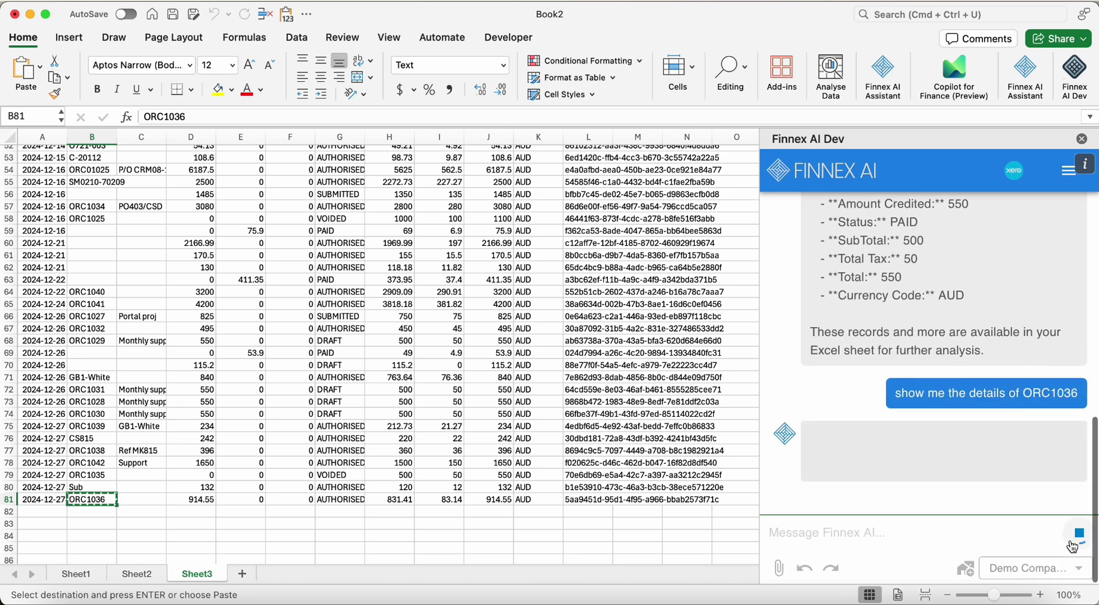
Check ORC1036's two line items in rows 83–85, then copy invoice number ORC1039 from B75
left_click(103, 526)
key("Escape")
scroll(491, 481, "down", 1)
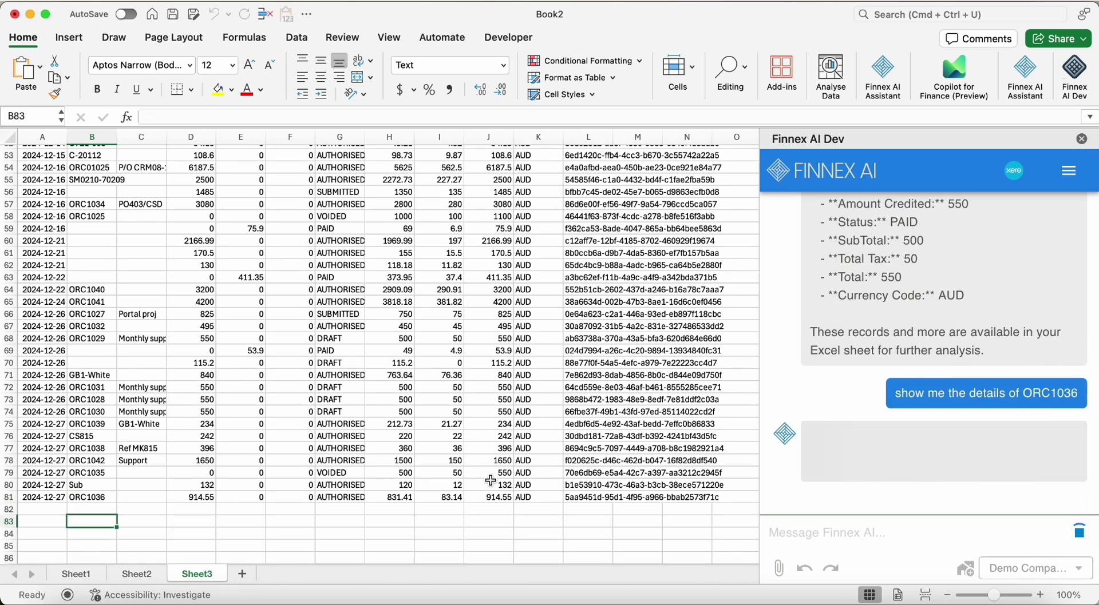
scroll(490, 480, "down", 5)
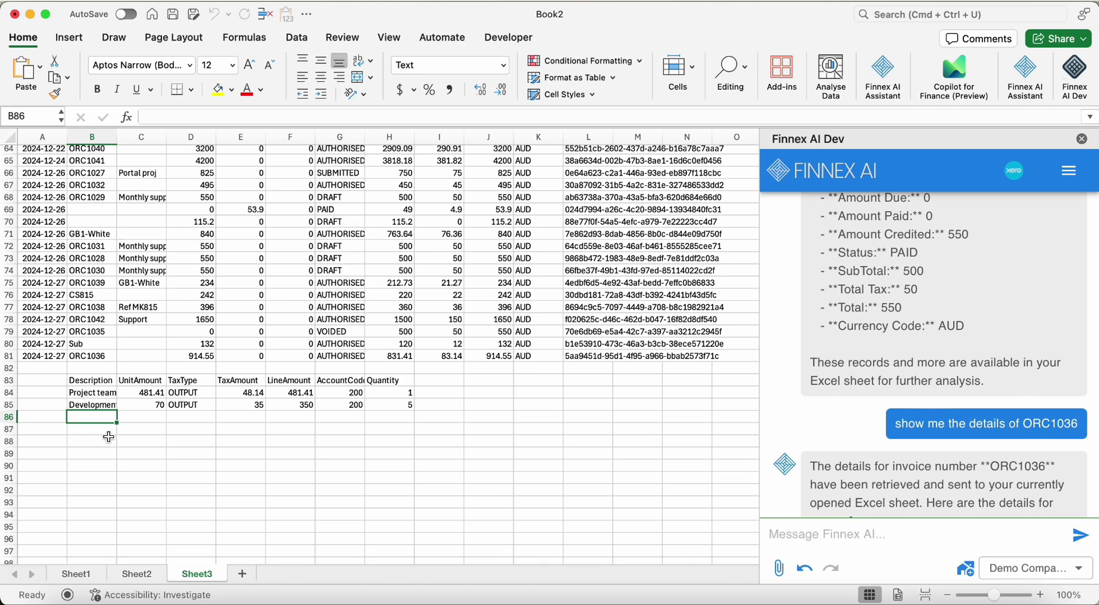
mouse_move(103, 393)
left_mouse_down()
mouse_move(163, 394)
mouse_move(112, 390)
left_mouse_up()
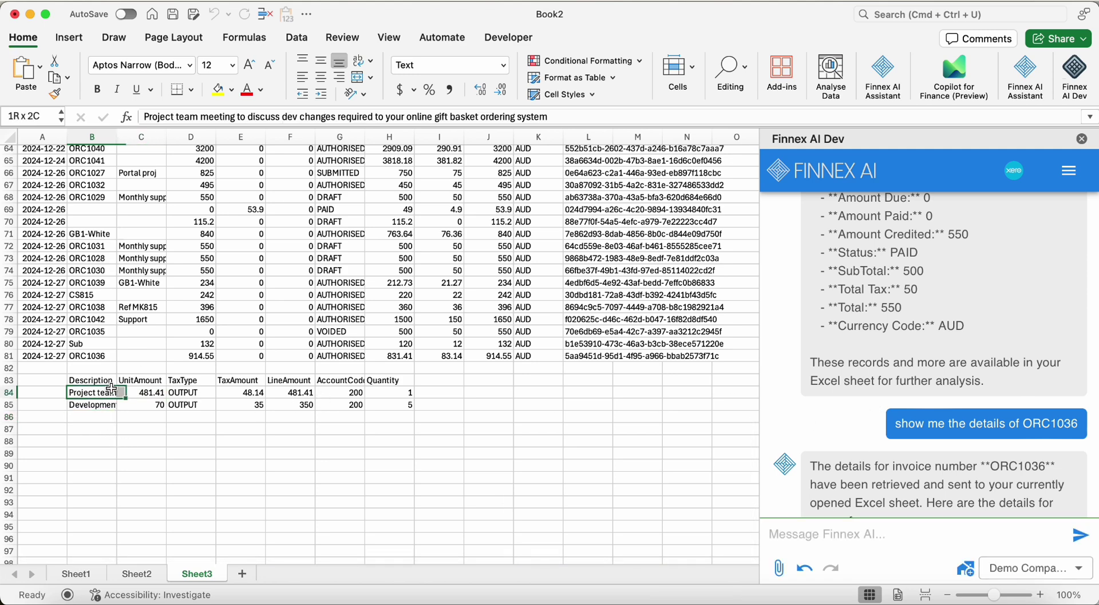
left_click(103, 409)
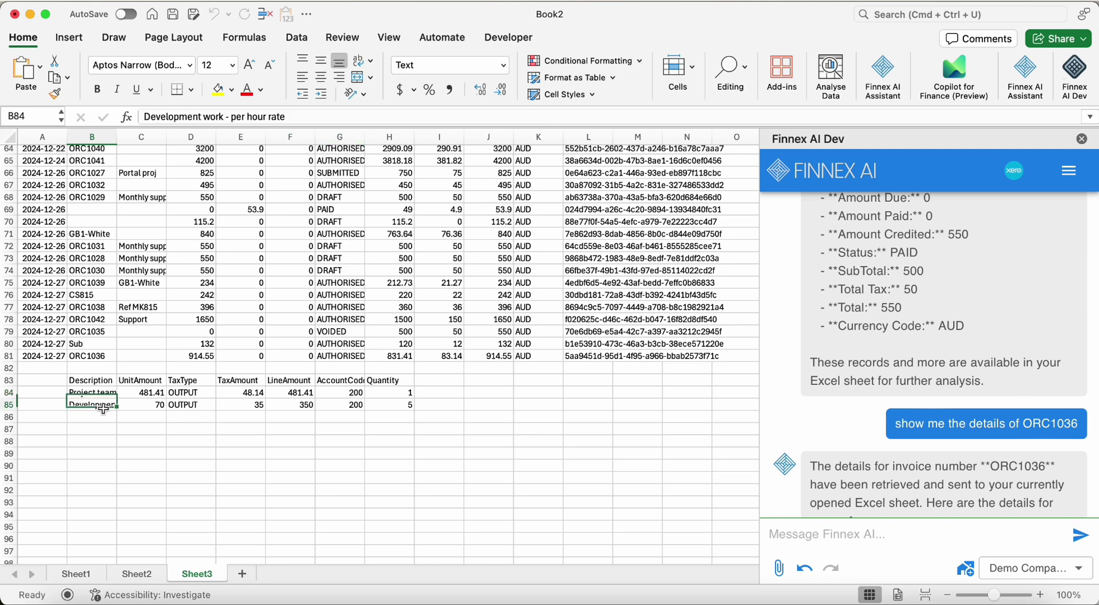
left_click(103, 443)
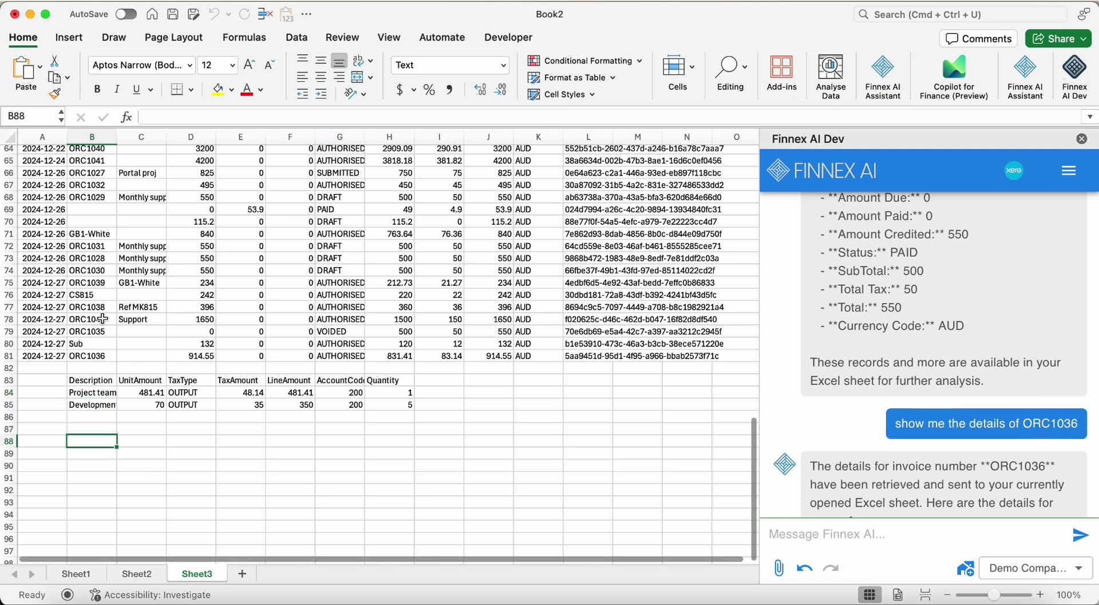
left_click(100, 283)
key("cmd+c")
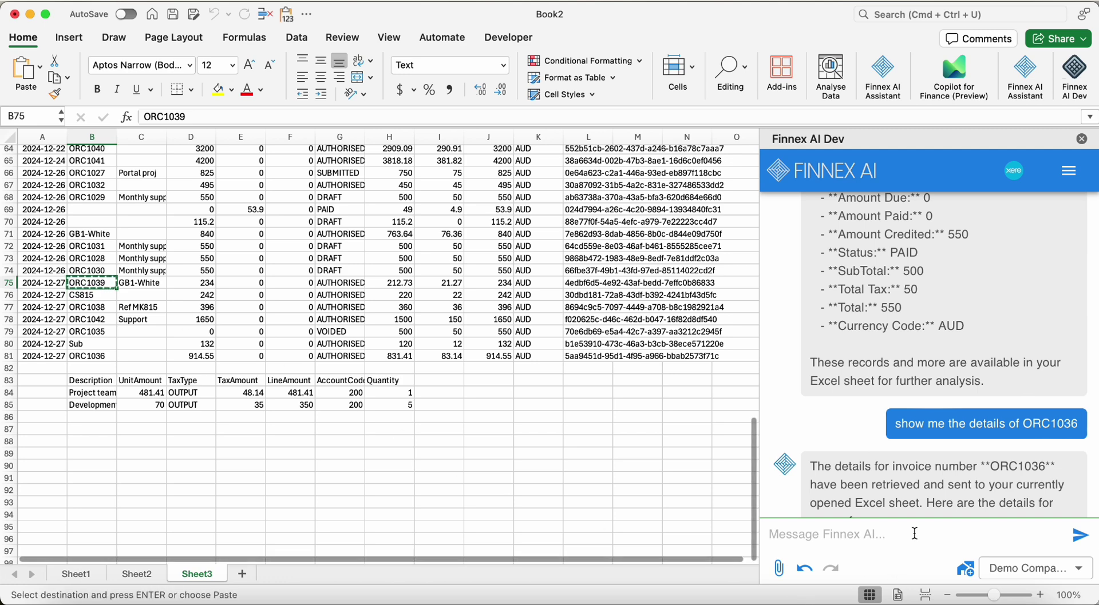
Ask Finnex AI 'how about his one' with invoice number ORC1039
left_click(910, 534)
type("how about his one")
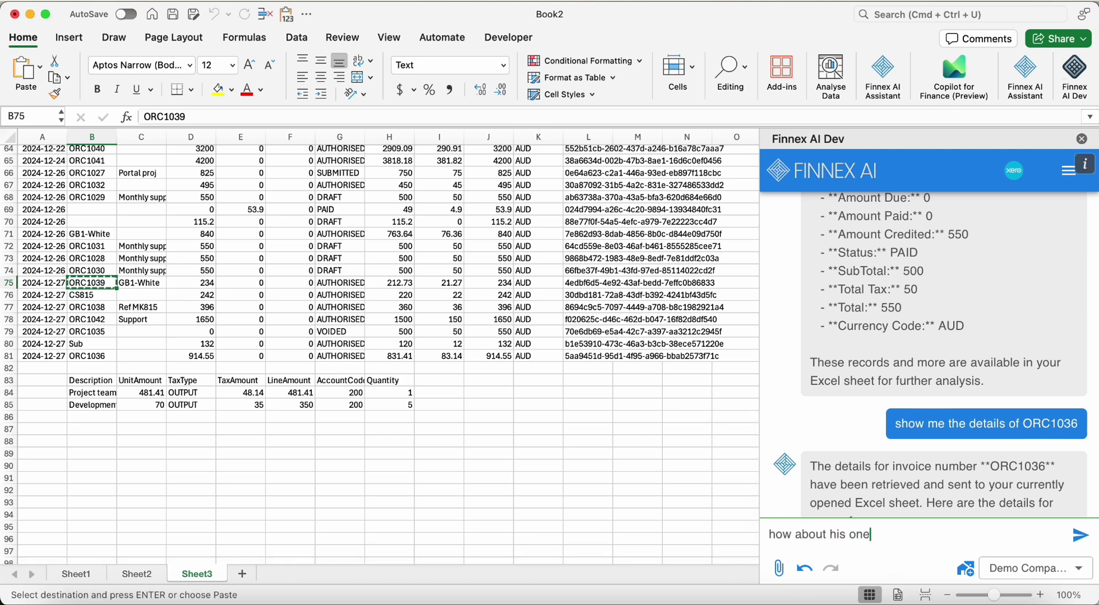
key("cmd+v")
key("Return")
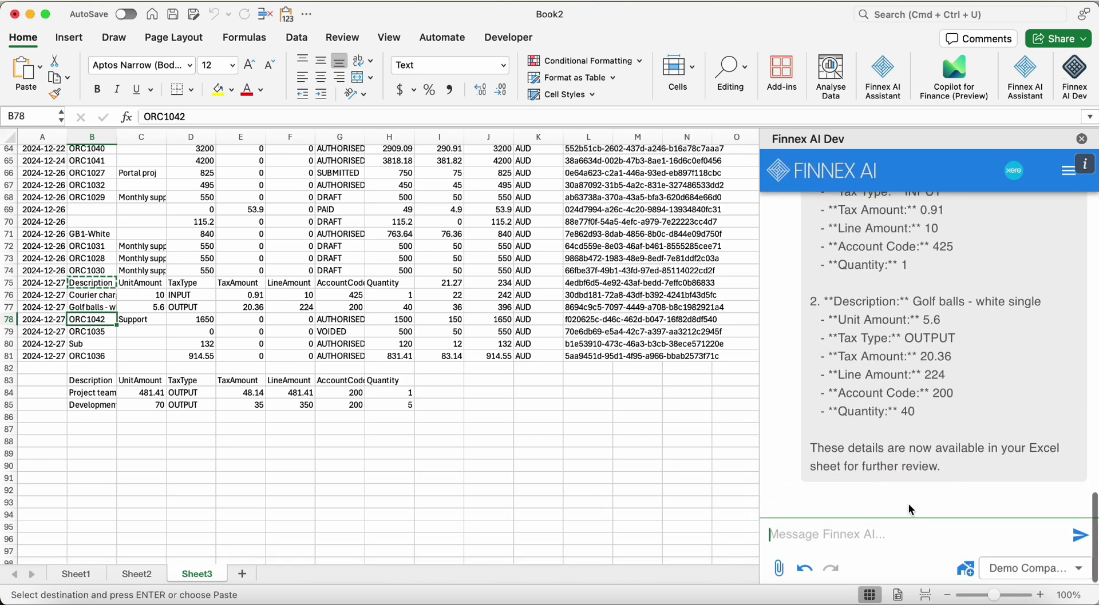
Undo Finnex's overwrite of rows 75–77 and read its Courier charge and Golf balls reply
left_click(802, 570)
left_click(86, 428)
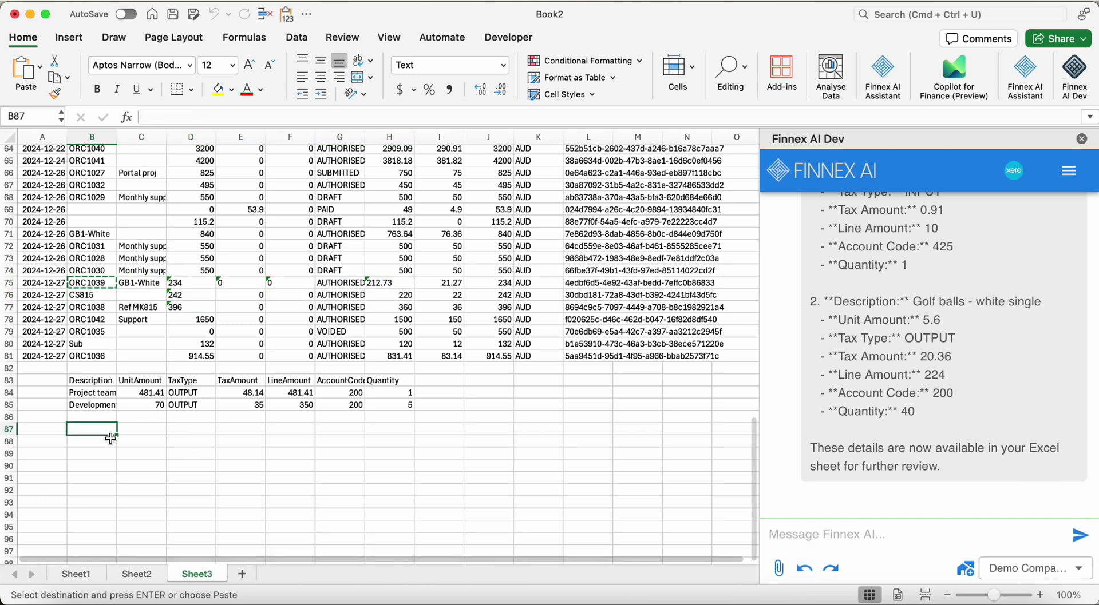
key("Escape")
scroll(1010, 289, "up", 5)
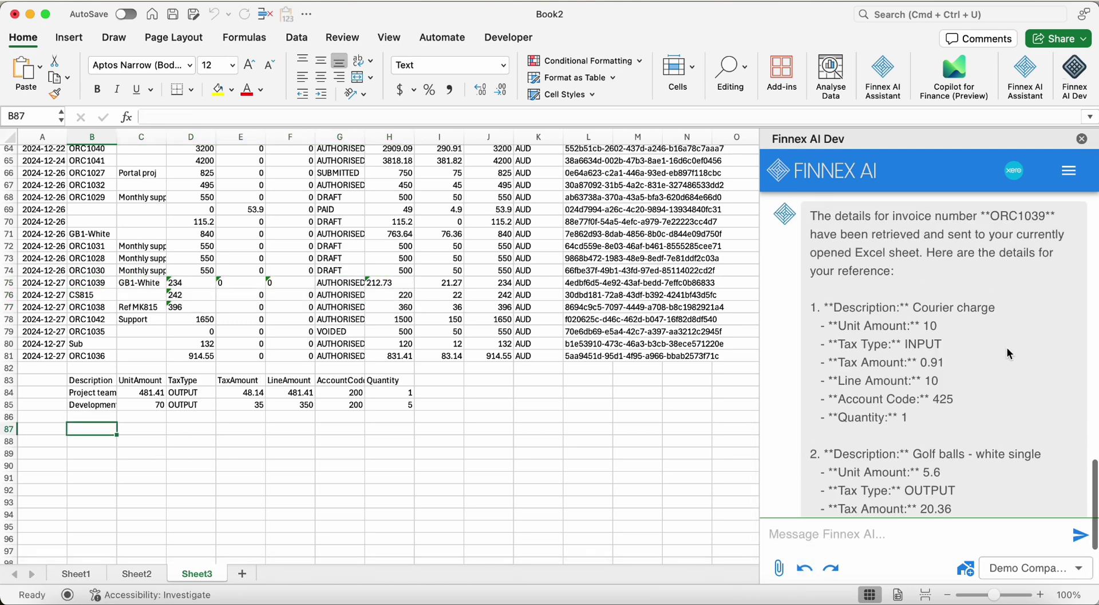
scroll(951, 357, "down", 3)
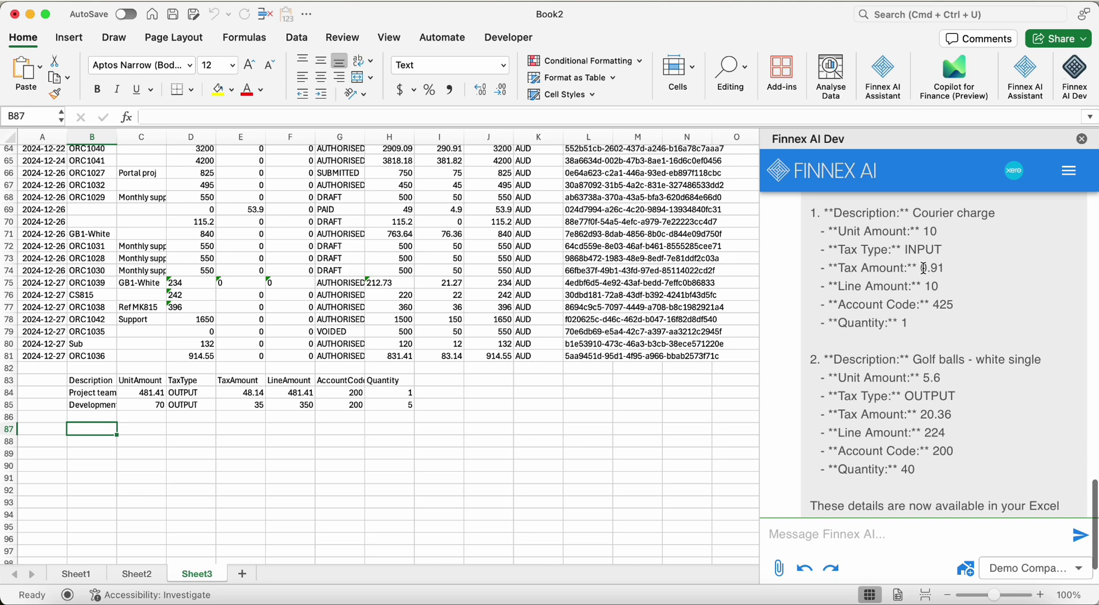
scroll(937, 350, "down", 2)
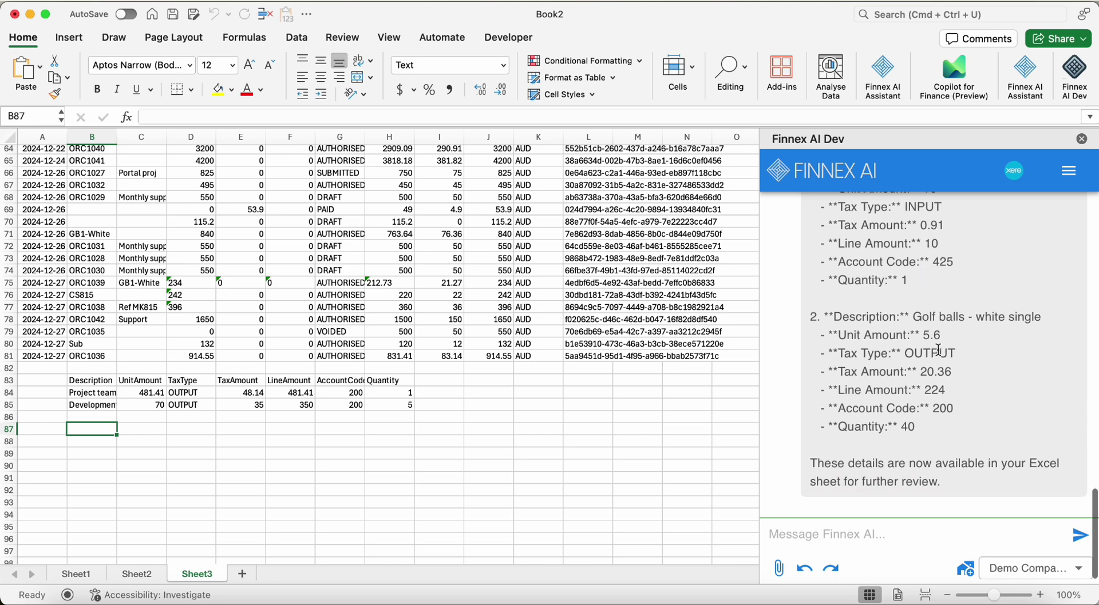
left_click(894, 531)
Have Finnex AI download the ORC1039 invoice and open the PDF
type("can")
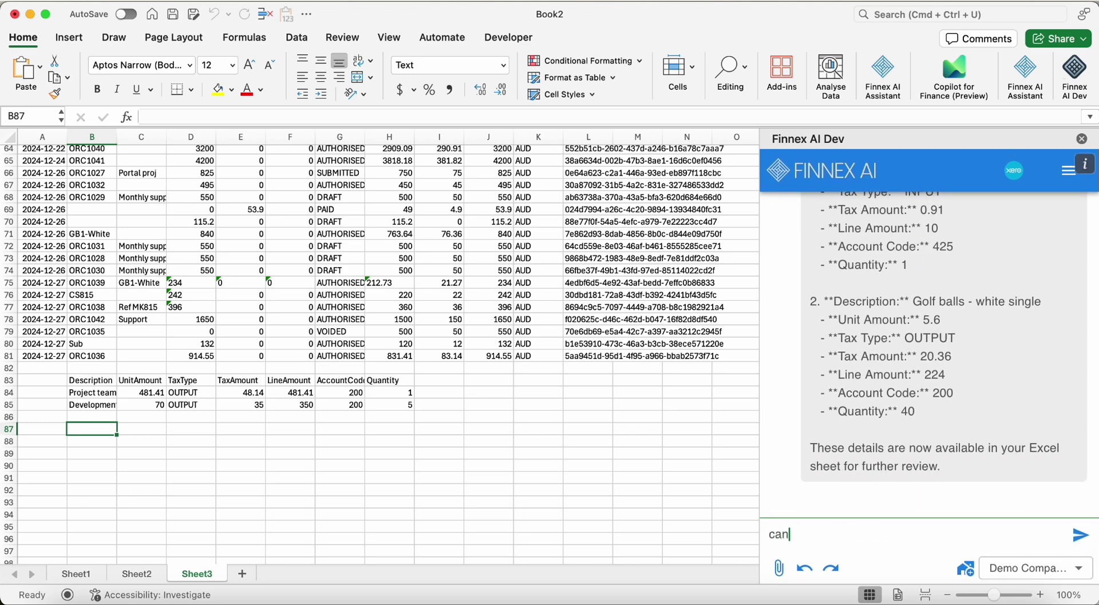
type(" you download the invoice for me")
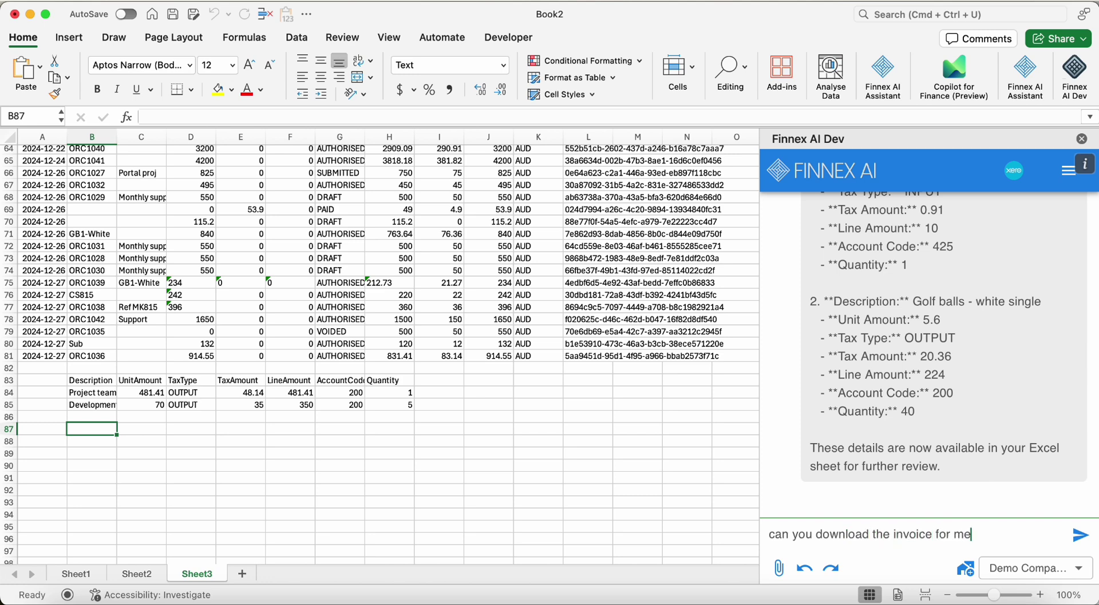
key("Return")
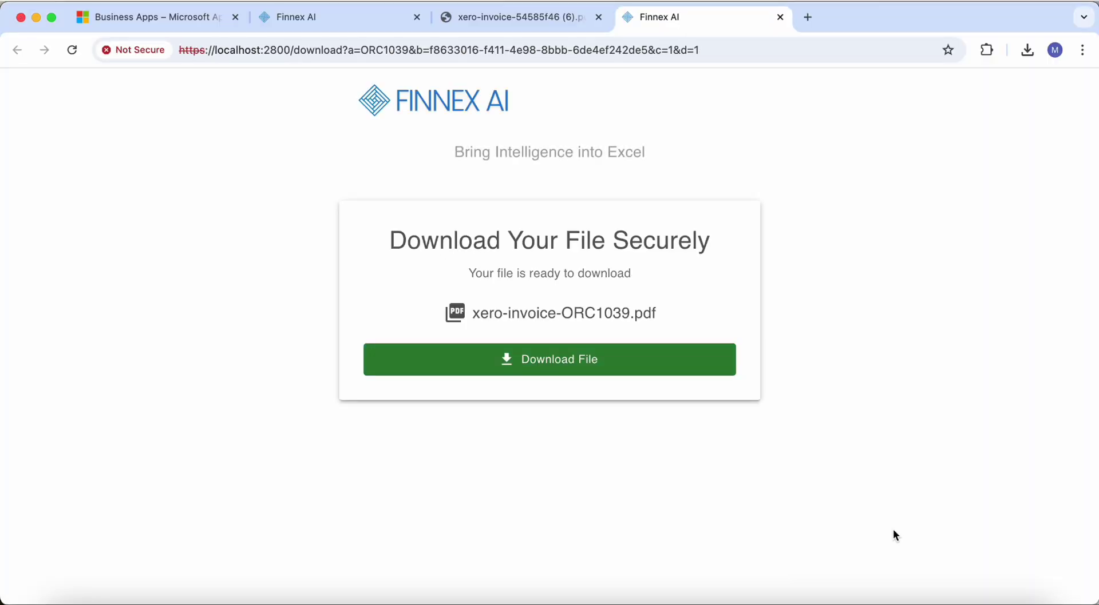
left_click(666, 362)
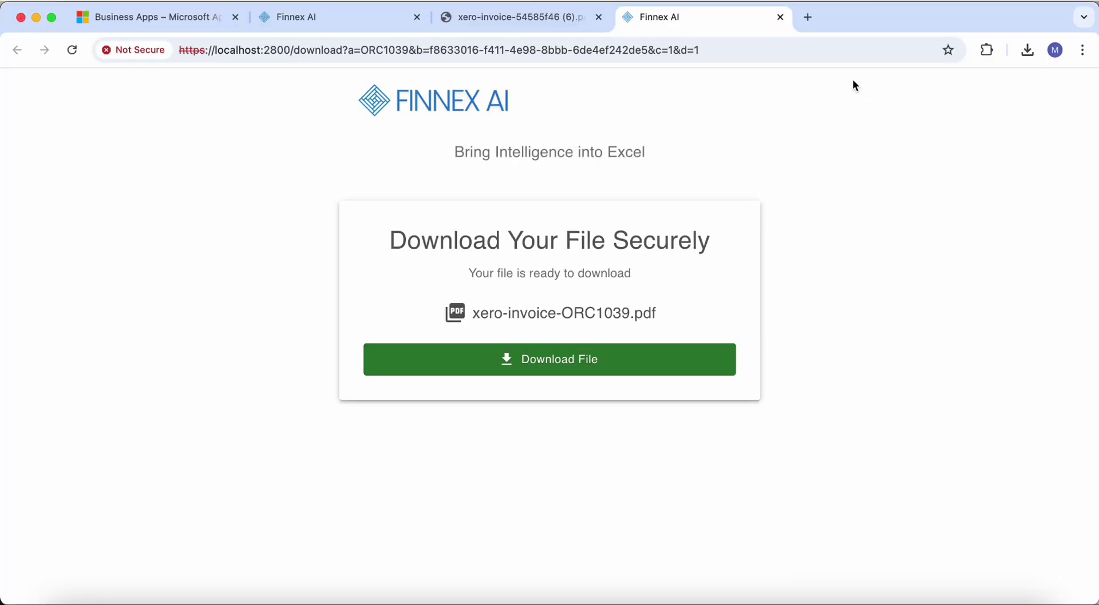
left_click(878, 84)
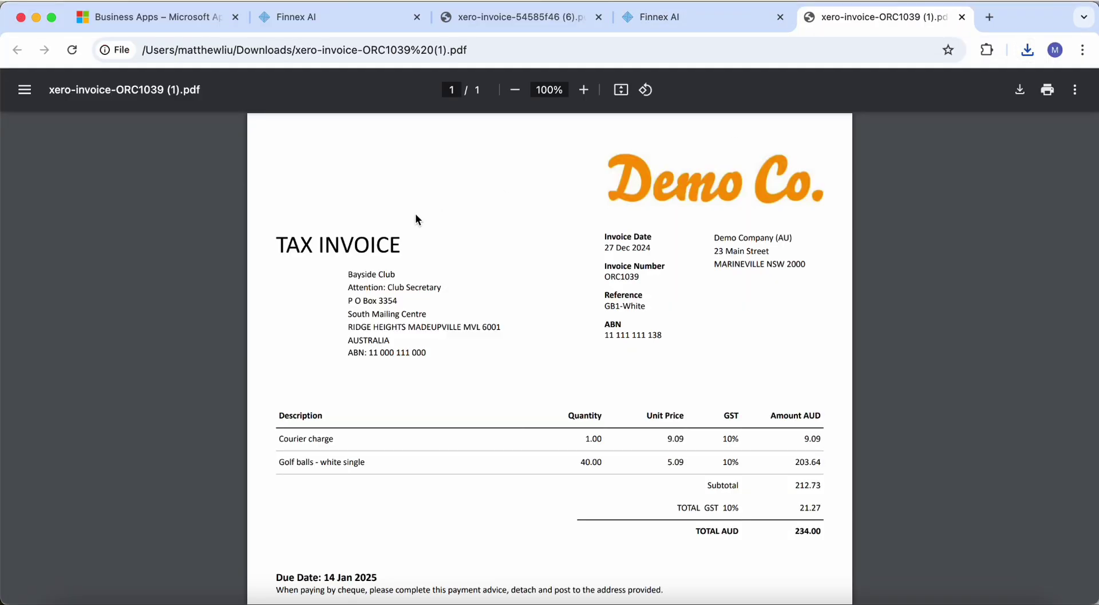
scroll(415, 213, "down", 3)
Review the PDF's Courier charge (unit price 9.09) and Golf balls lines
left_click_drag(282, 352, 515, 365)
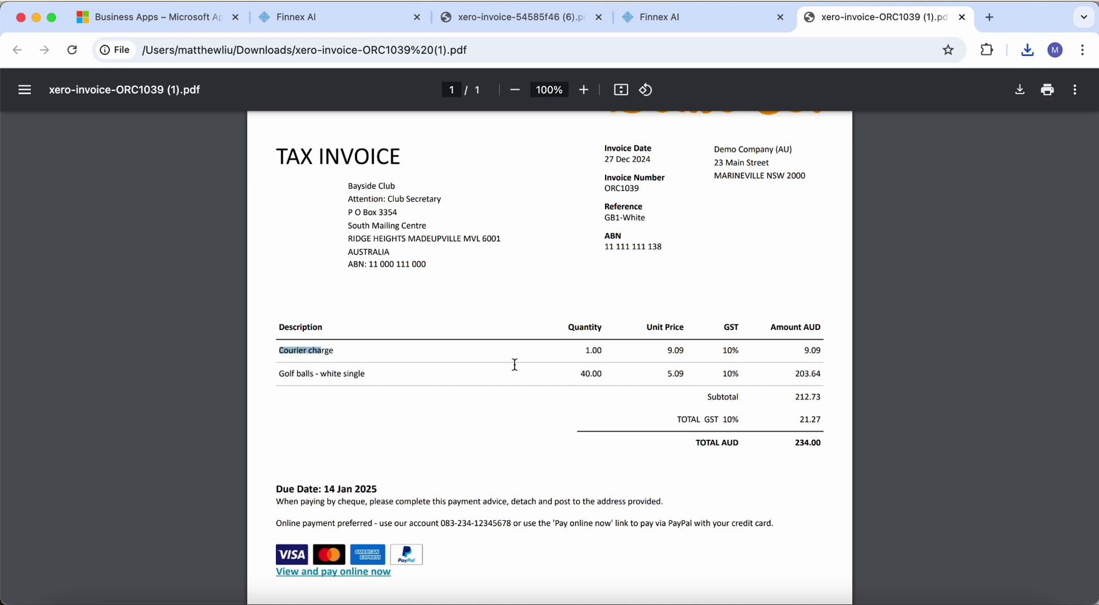
left_click_drag(586, 348, 600, 350)
left_click_drag(675, 351, 707, 349)
left_click_drag(826, 353, 265, 342)
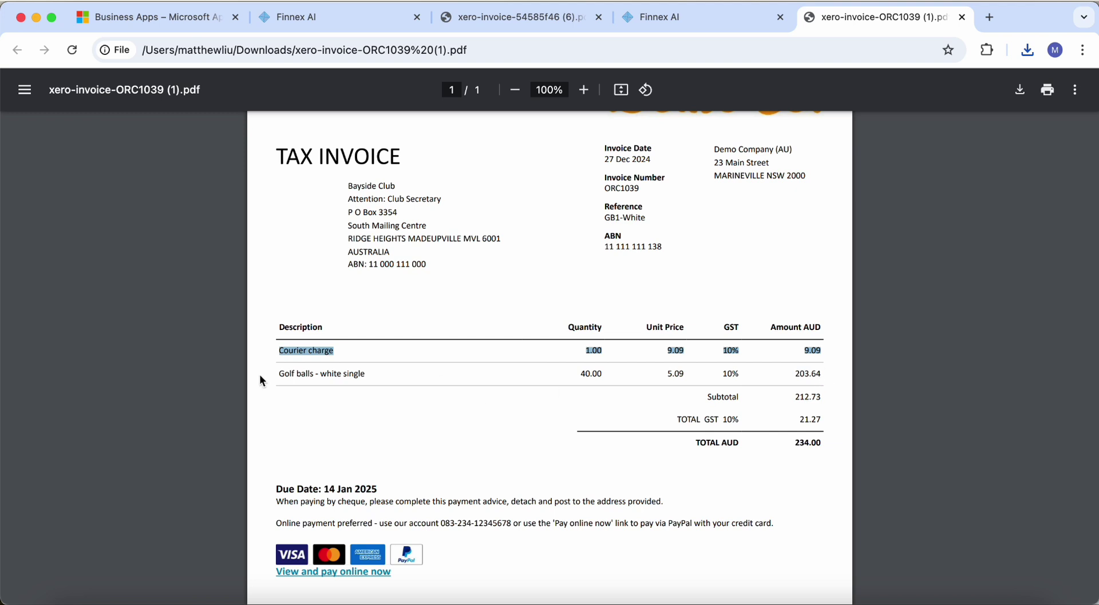
left_click_drag(292, 375, 473, 369)
left_click_drag(581, 380, 670, 379)
Back in Excel, paste the start of a new invoice request into Finnex AI
left_click(763, 382)
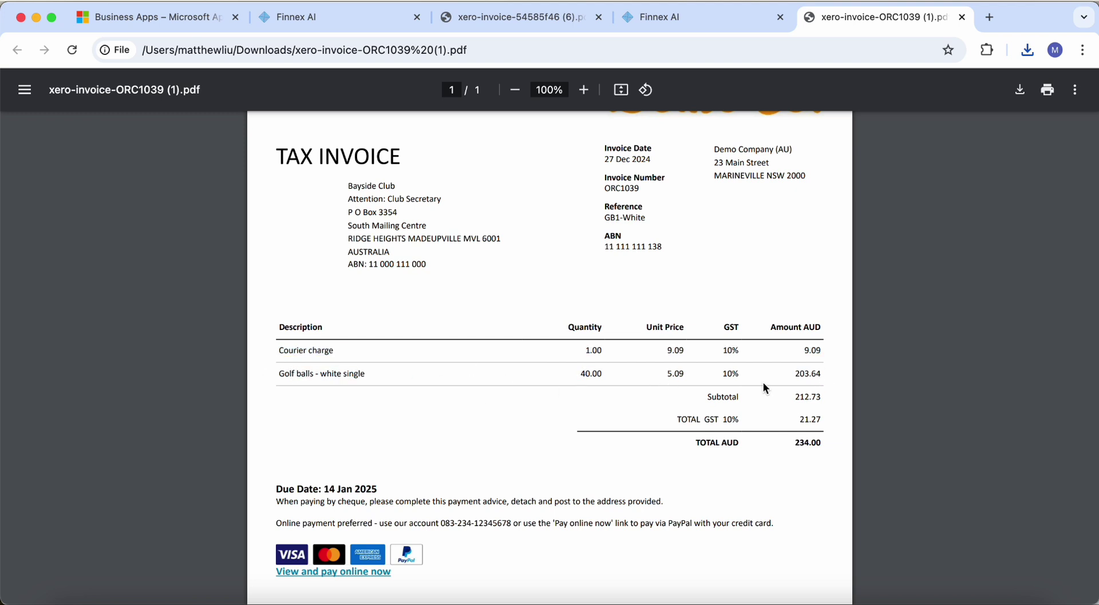
key("super+Tab")
left_click(929, 541)
type("Raise another invoice for the same customer with")
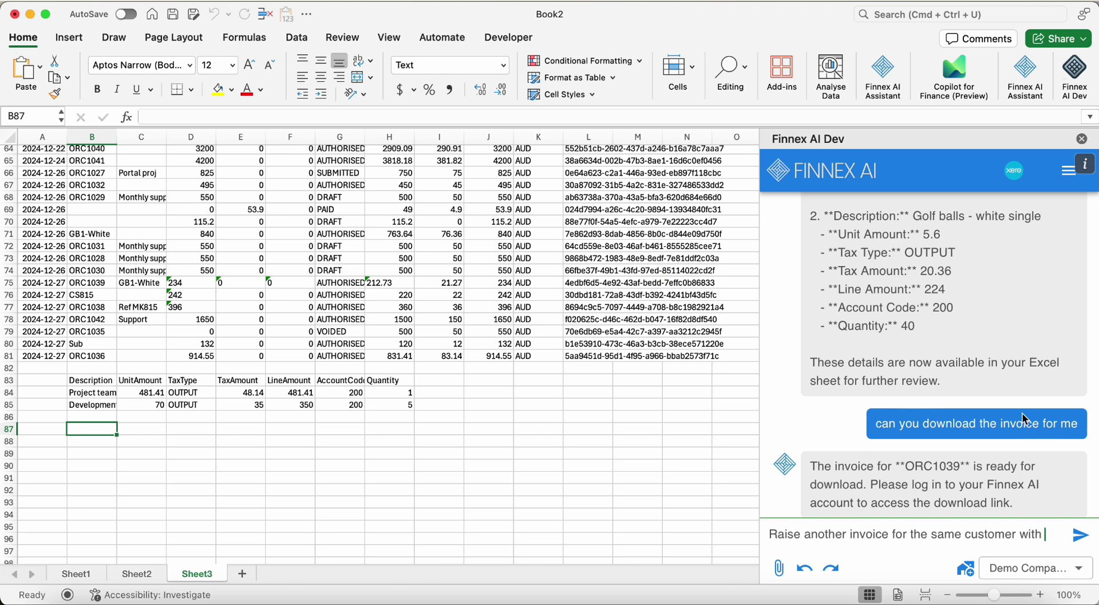
Request an invoice for 100 golf balls and $20 courier incl tax, due end of Jan 2025
scroll(1042, 395, "up", 5)
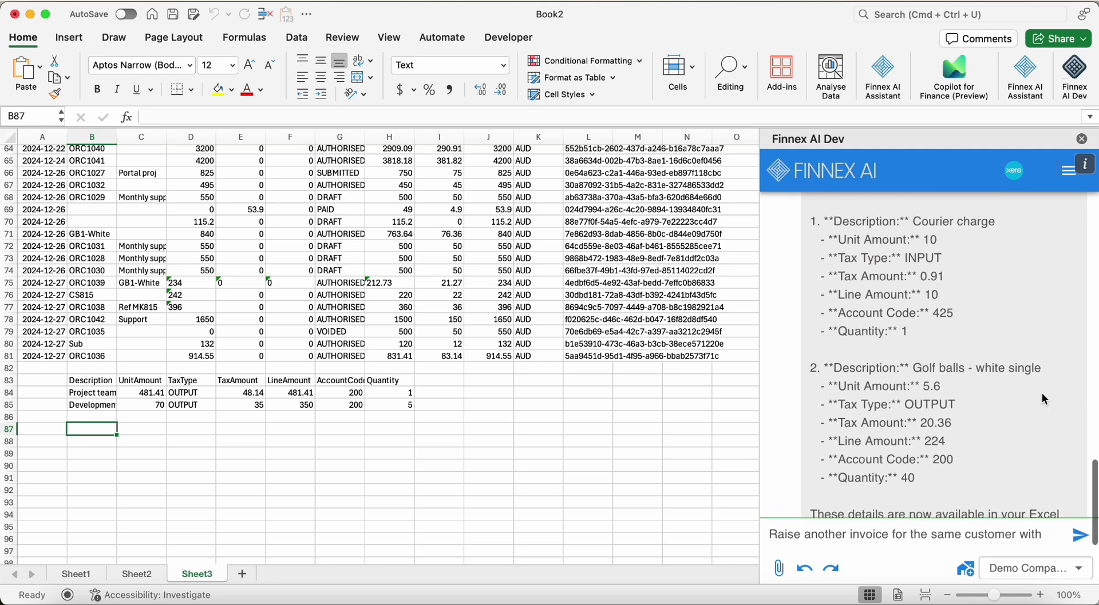
type("100 g")
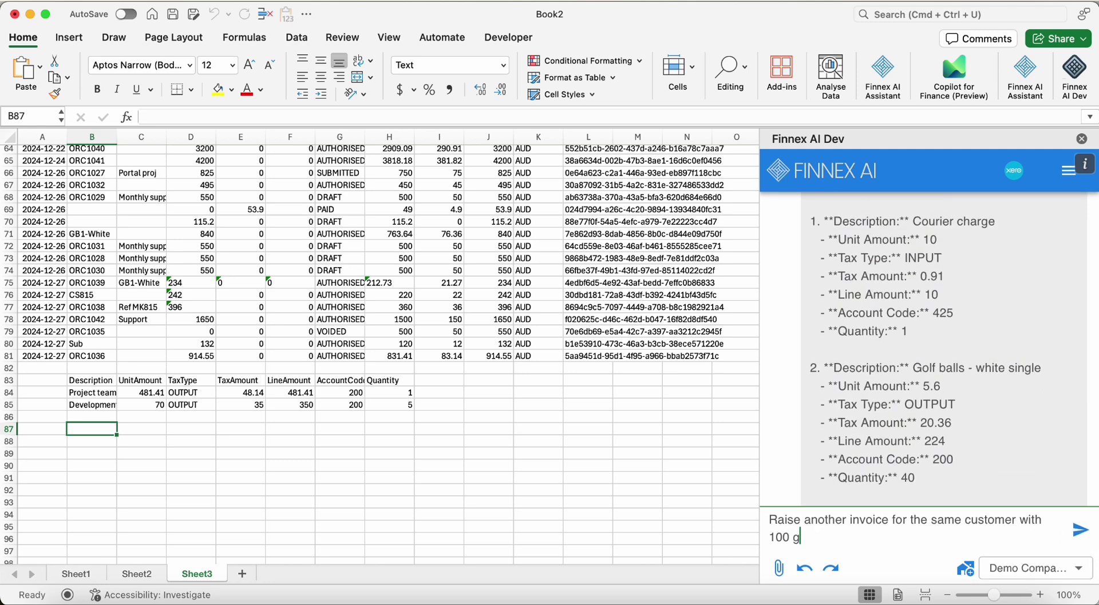
type("olf balls and $20 for courier inc")
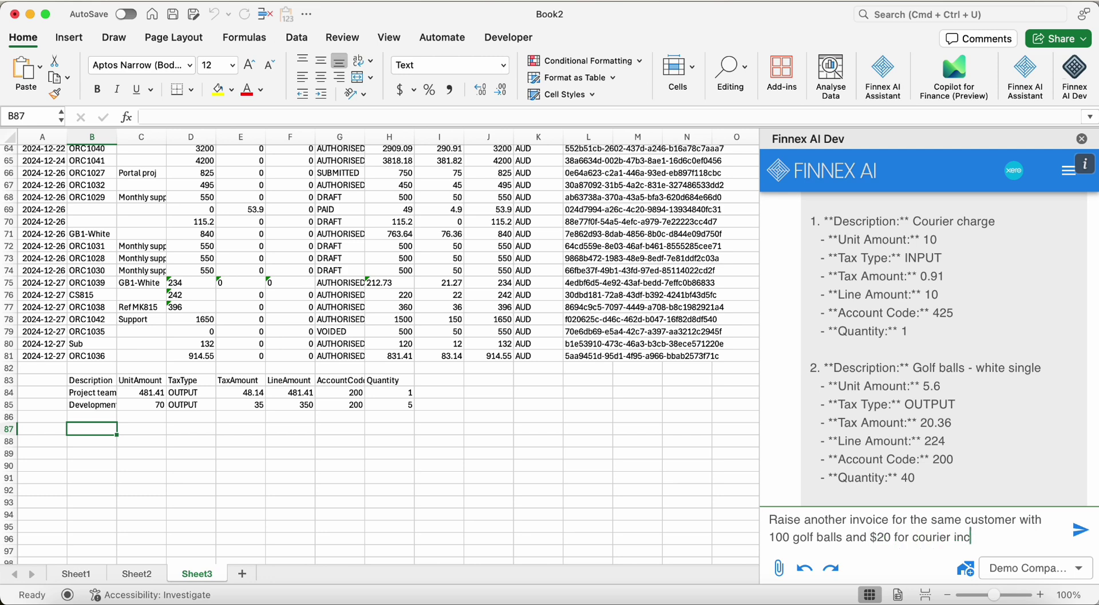
type("l tax. set the due date to e")
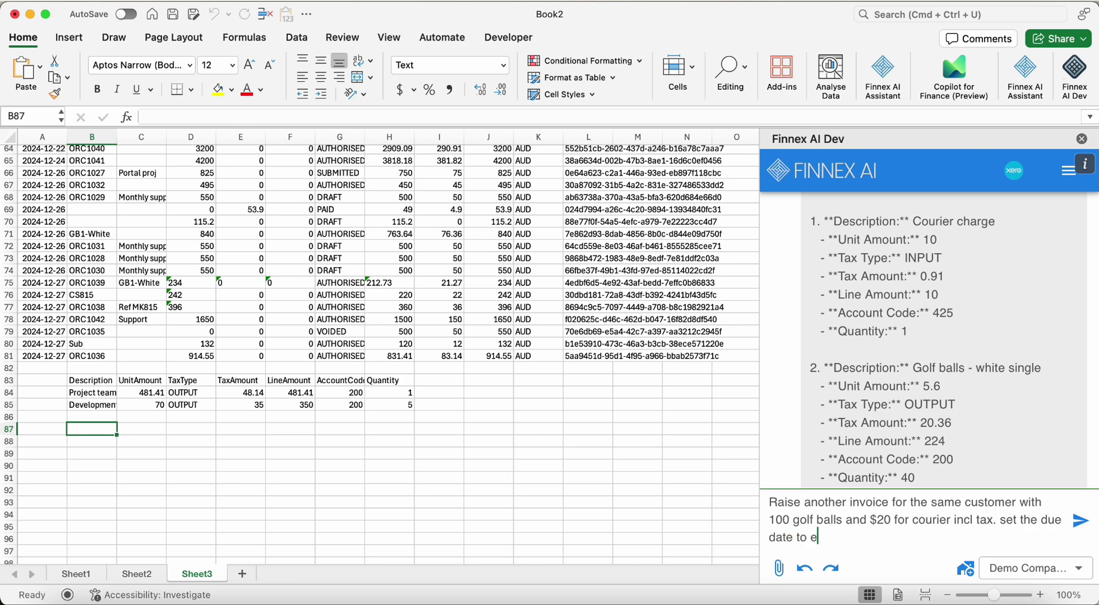
type("nd of Jan 2025")
key("Return")
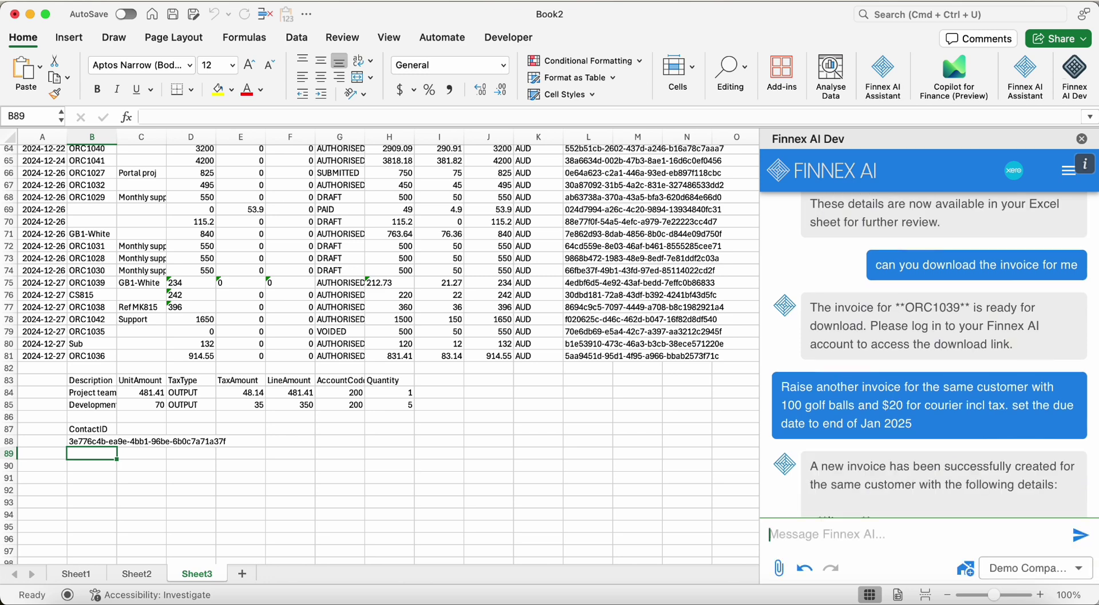
scroll(831, 357, "down", 5)
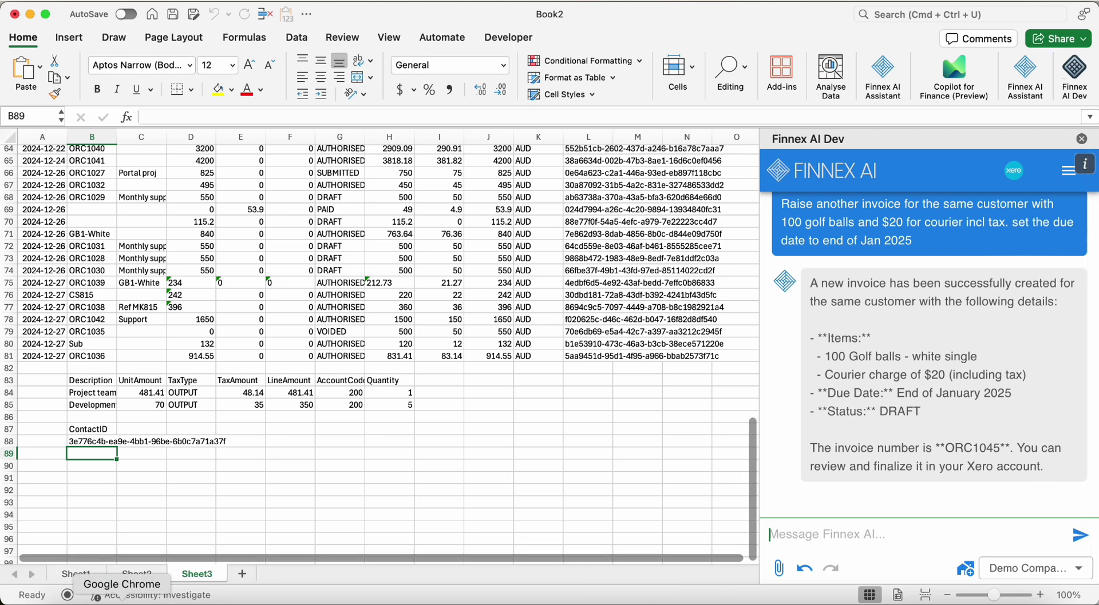
left_click(96, 597)
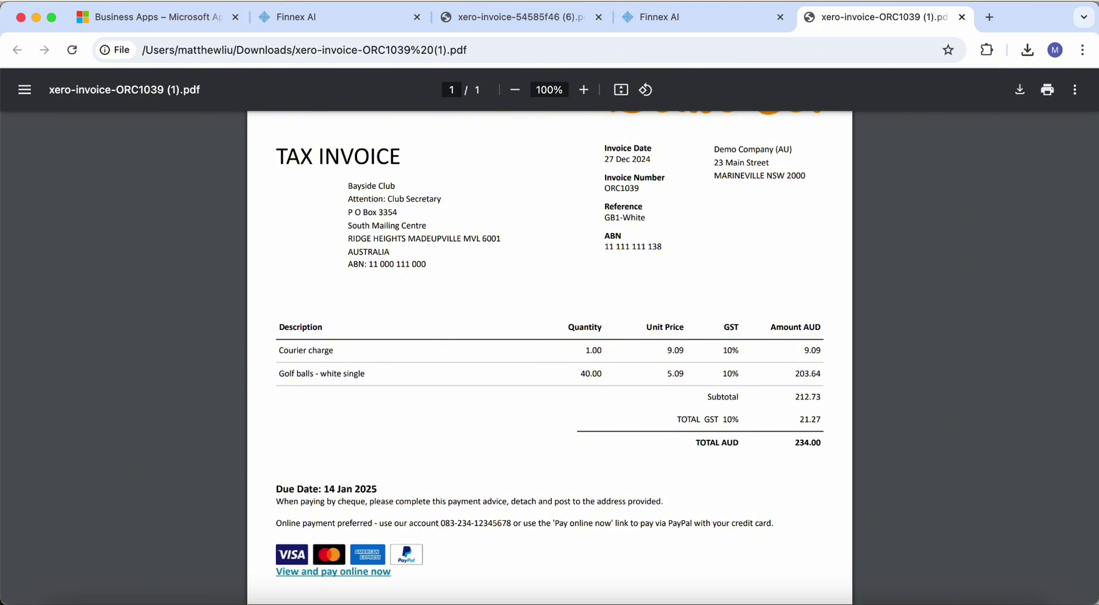
Open draft invoice ORC1045 from Xero's sales invoices list
left_click(990, 18)
type("xero.com/au/login/")
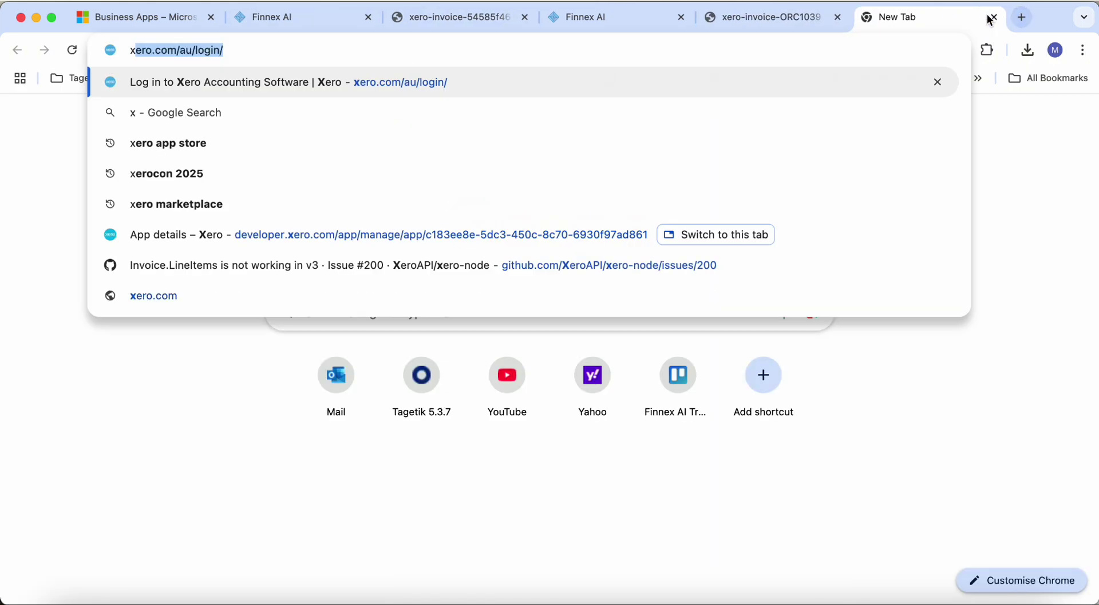
key("Return")
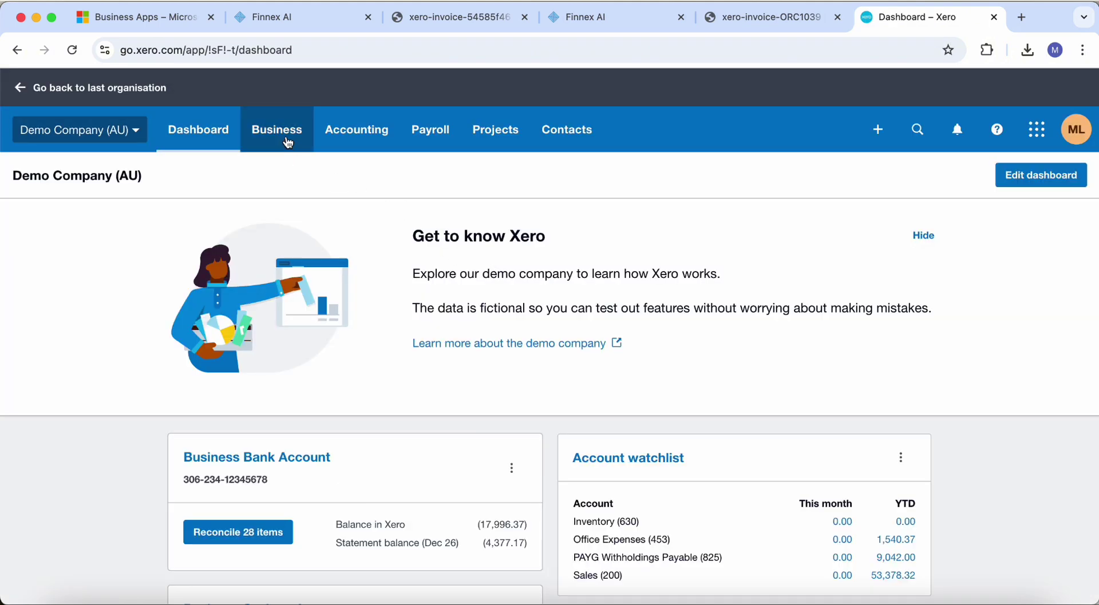
left_click(286, 142)
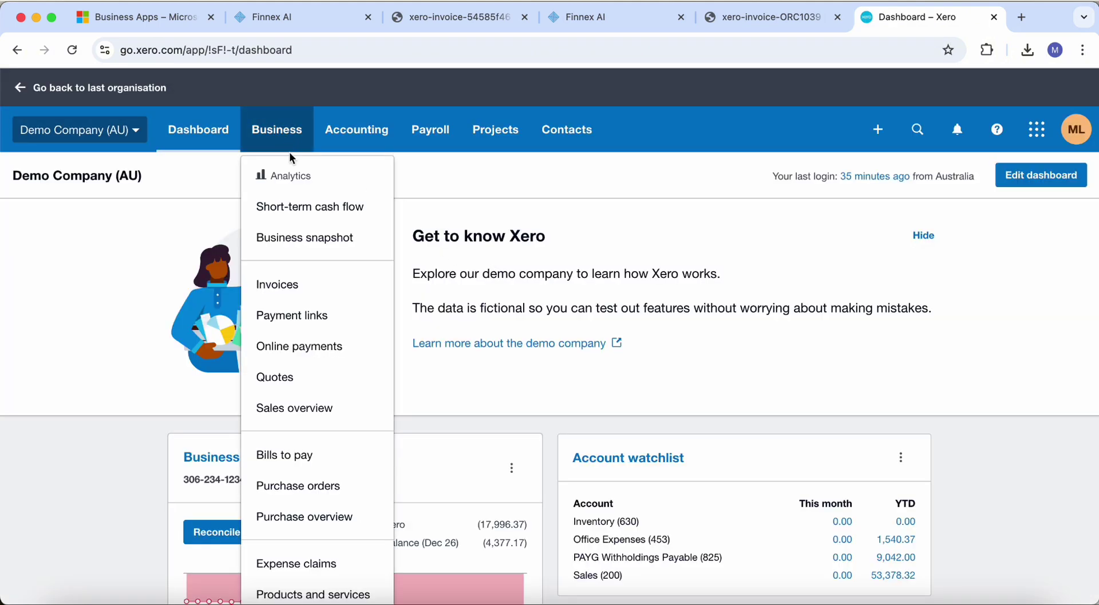
left_click(324, 291)
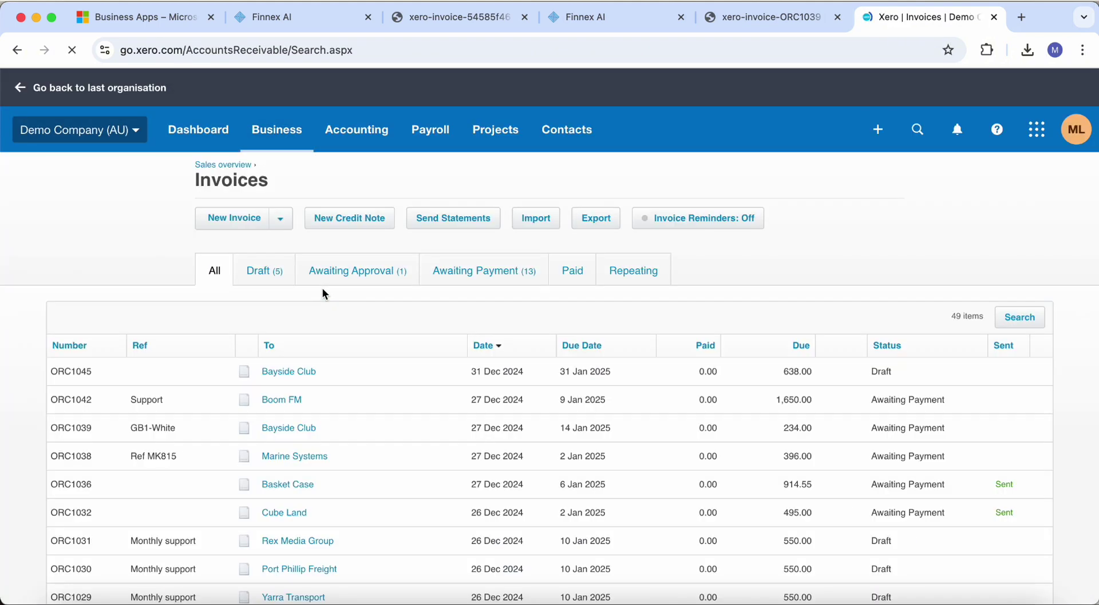
left_click(316, 375)
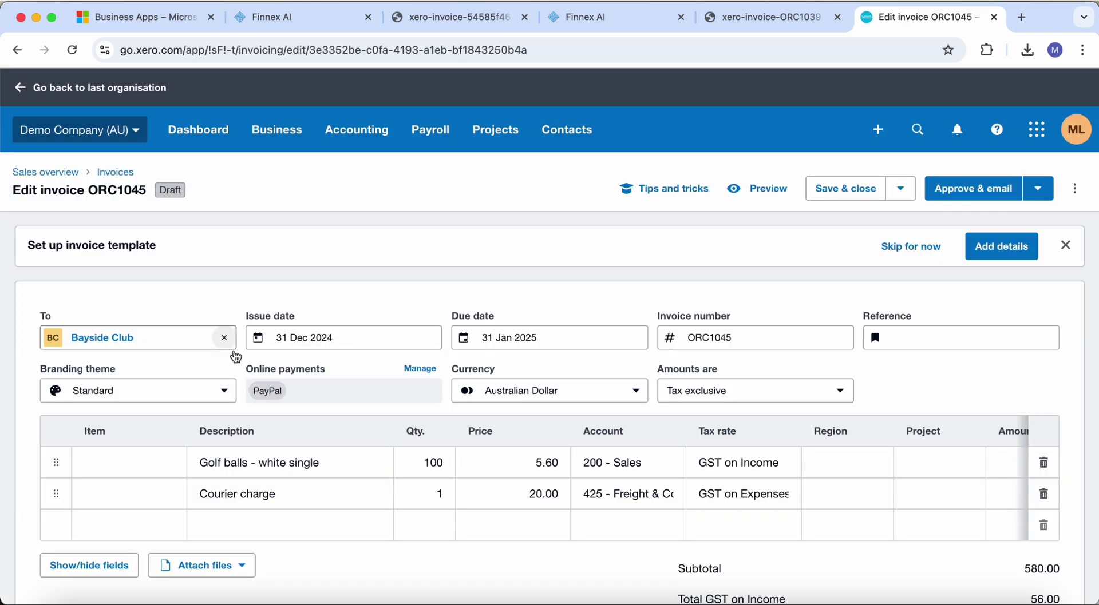
Review ORC1045 (total 638.00) and approve it without emailing
scroll(271, 320, "down", 1)
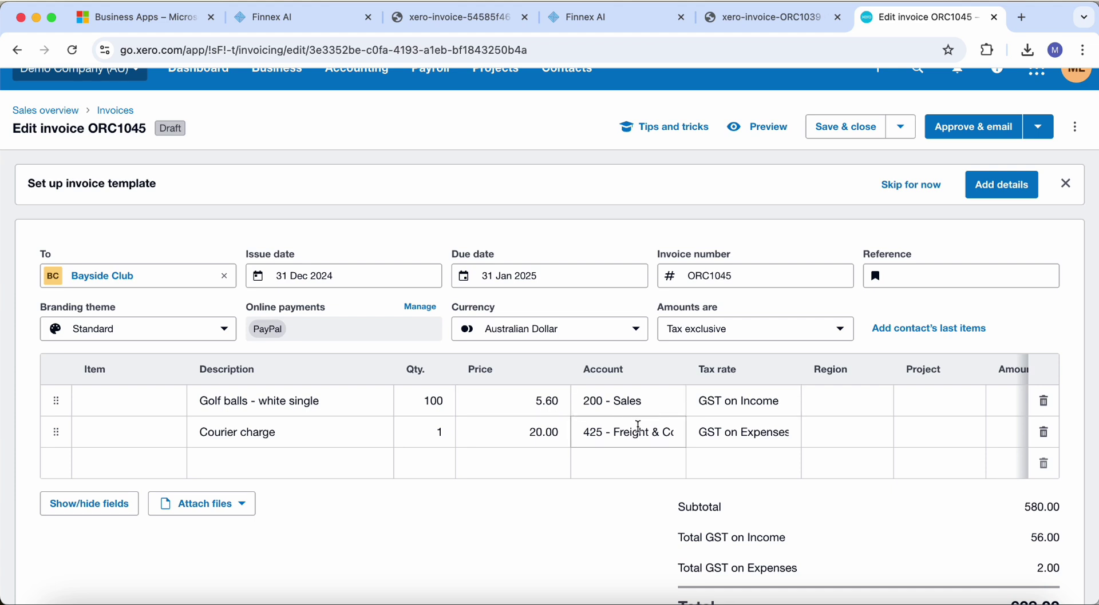
scroll(638, 427, "down", 2)
scroll(792, 393, "down", 2)
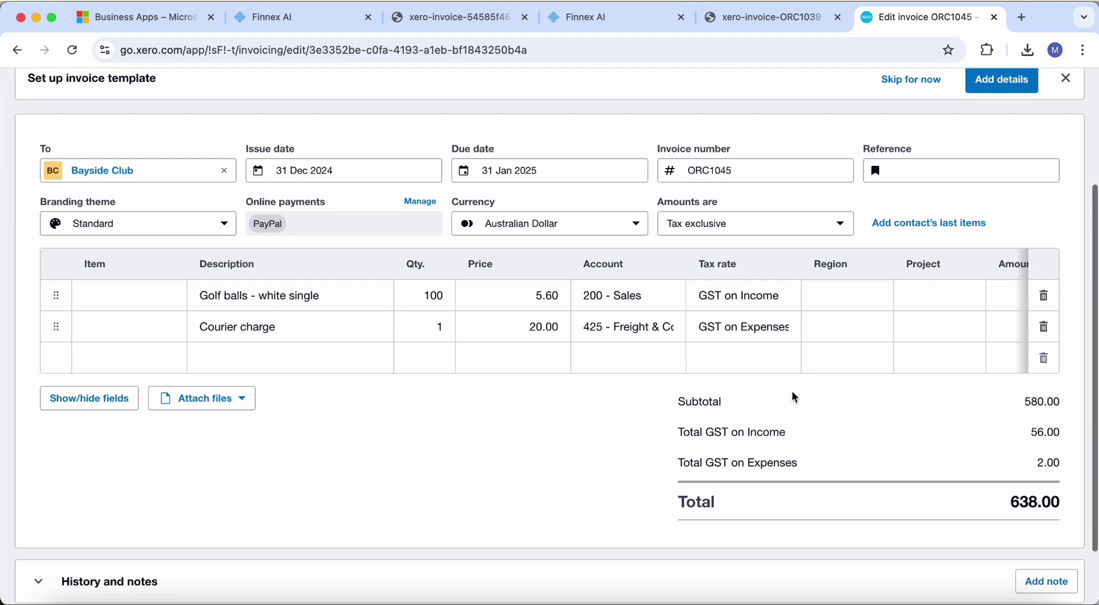
scroll(794, 397, "down", 1)
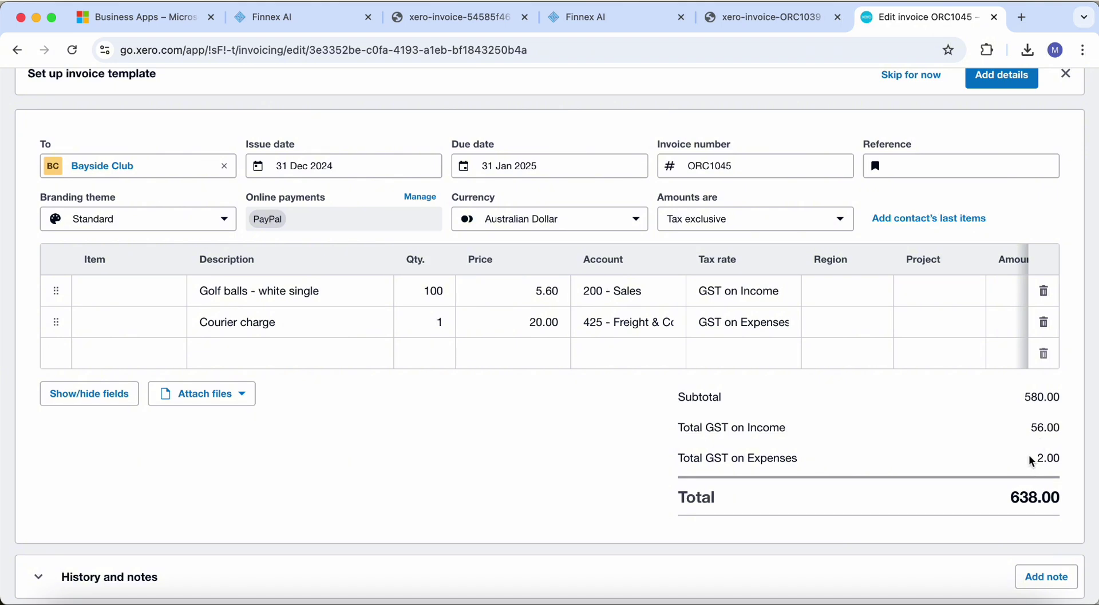
scroll(1028, 455, "down", 1)
scroll(1031, 450, "up", 5)
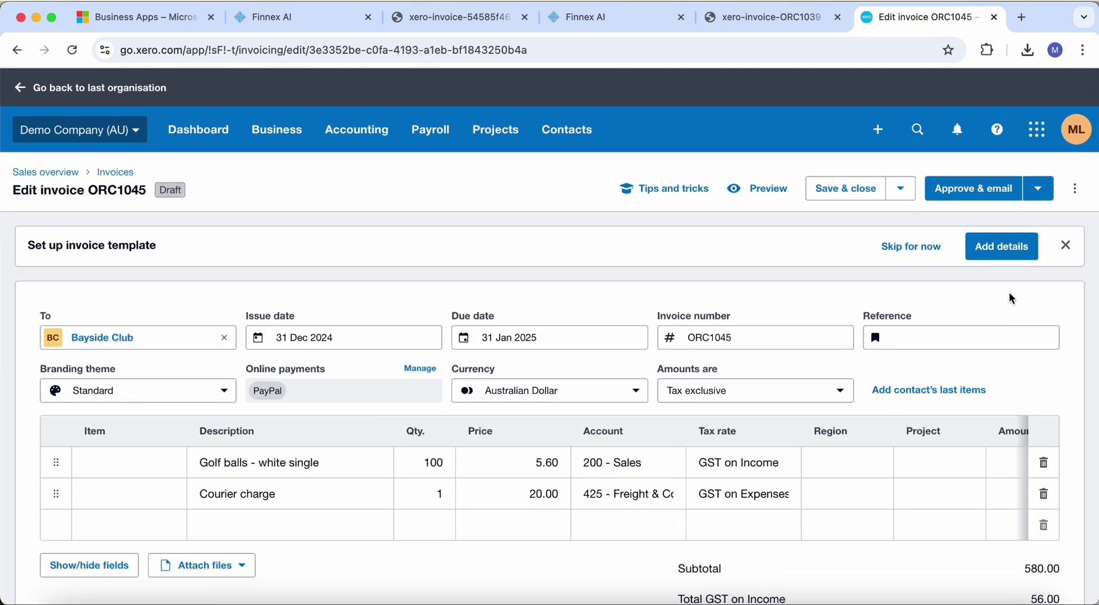
left_click(1038, 199)
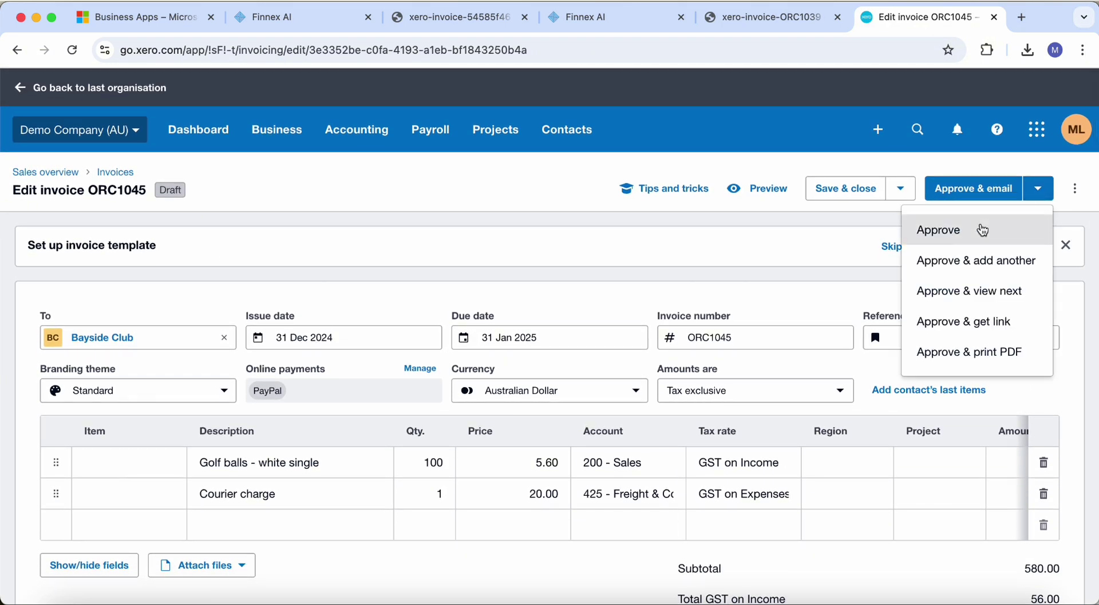
left_click(1024, 230)
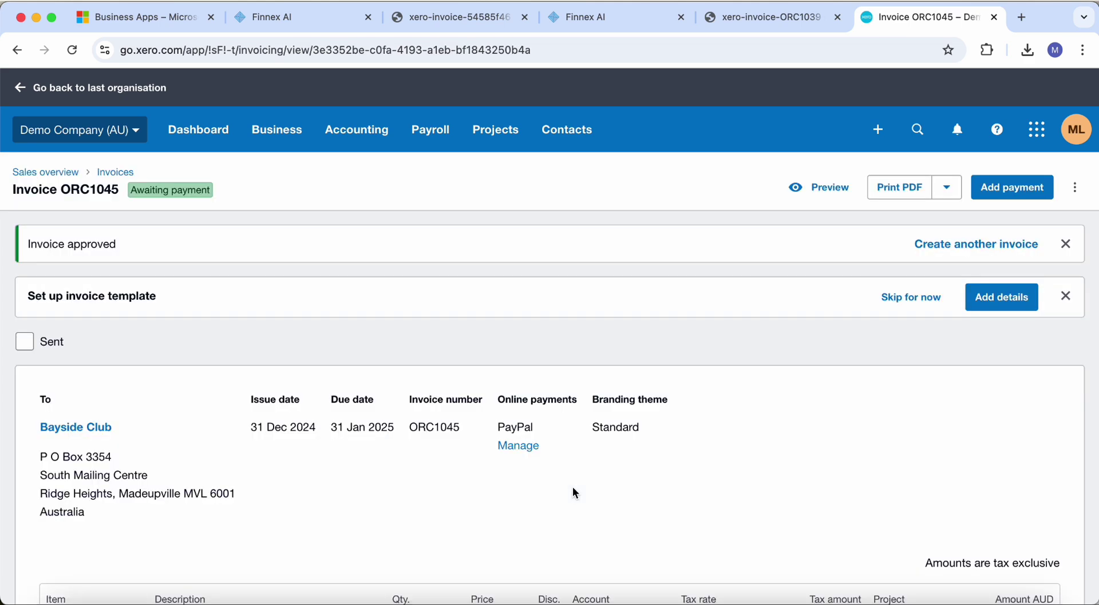
scroll(609, 467, "down", 3)
Ask Finnex AI to 'download a copy of the pdf invoice' for ORC1045
key("super+Tab")
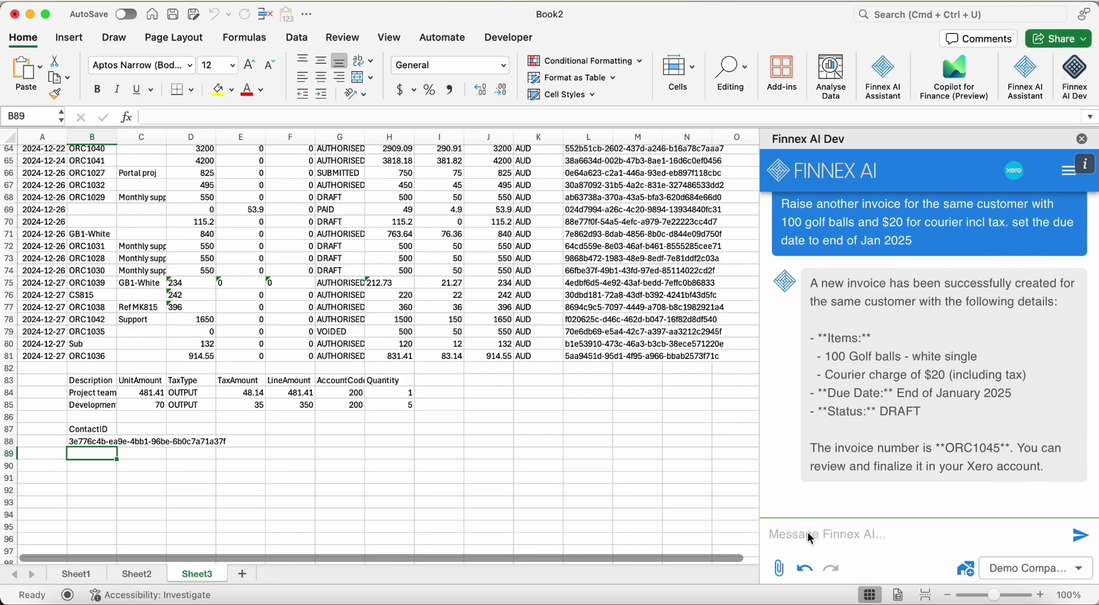
type("download a")
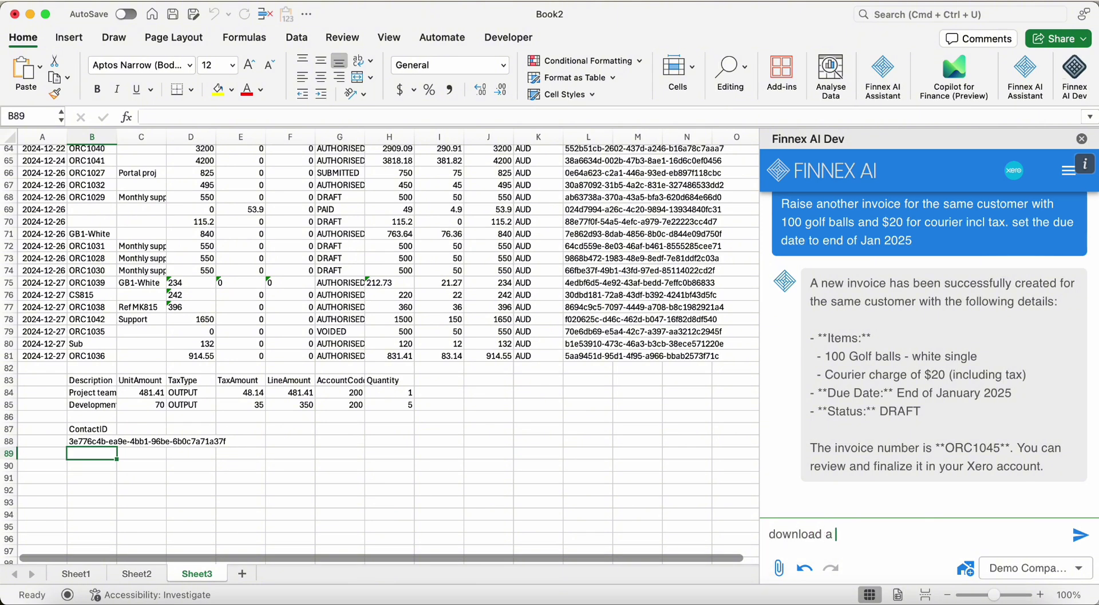
type(" copy of the pdf invoice")
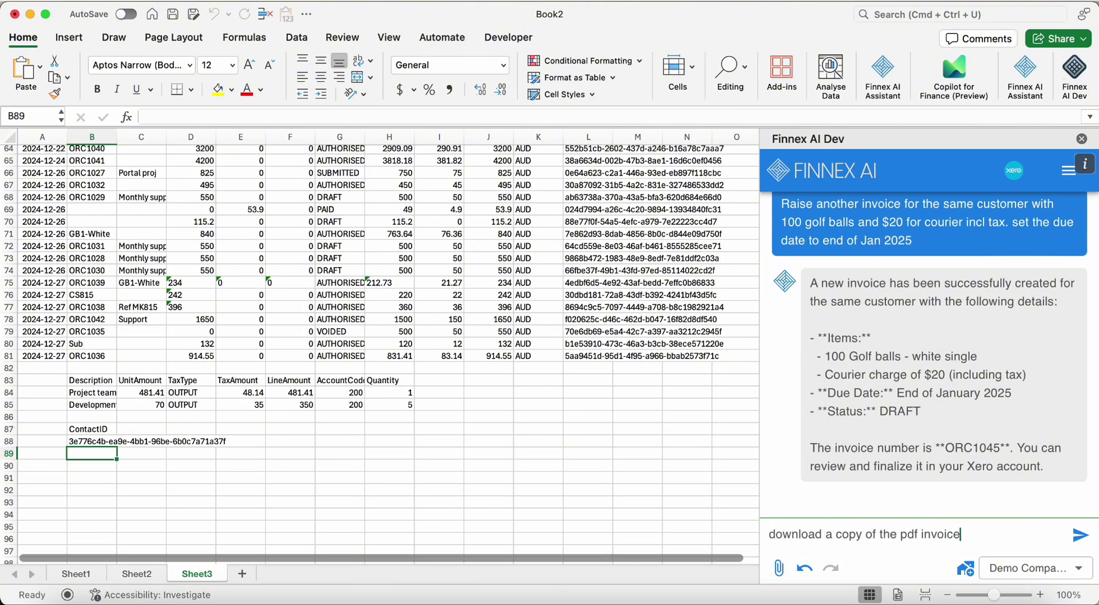
key("Return")
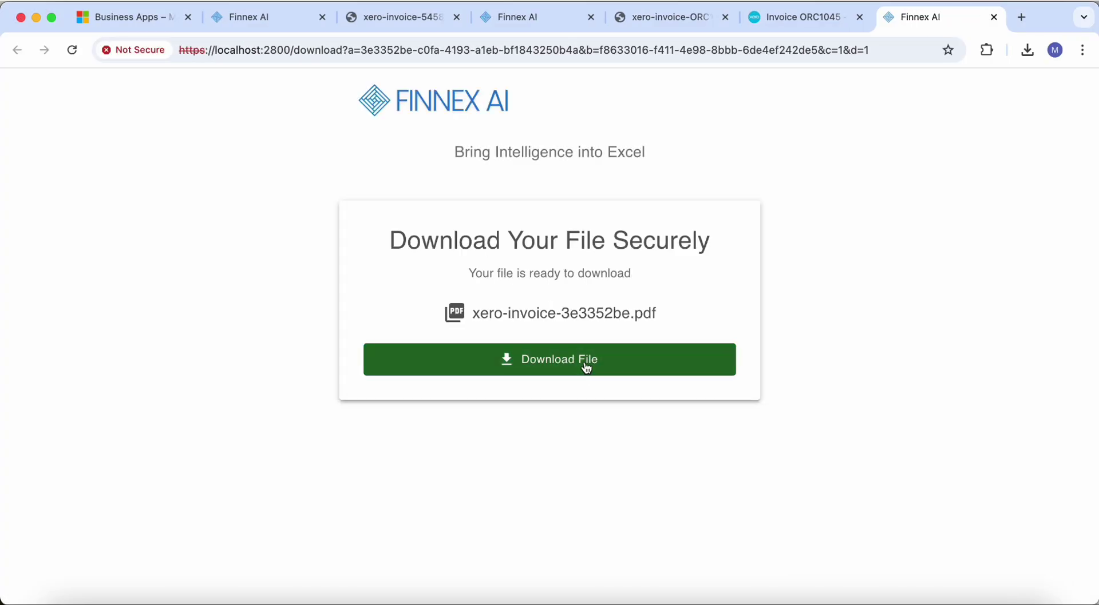
Download xero-invoice-3e3352be.pdf and view ORC1045: AUD 638.00, due 31 Jan 2025
left_click(586, 369)
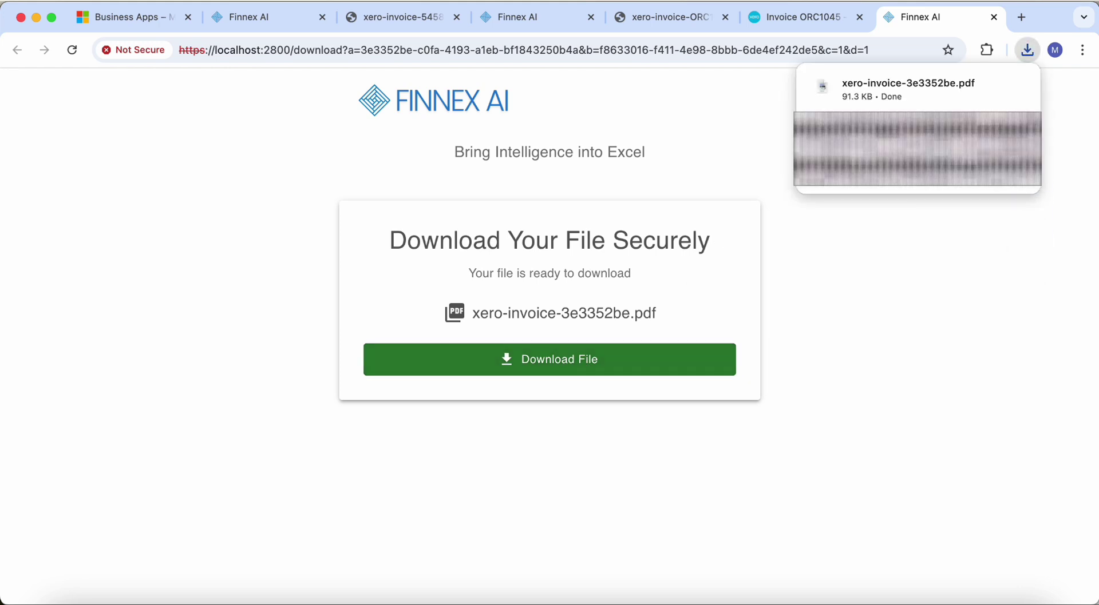
left_click(916, 89)
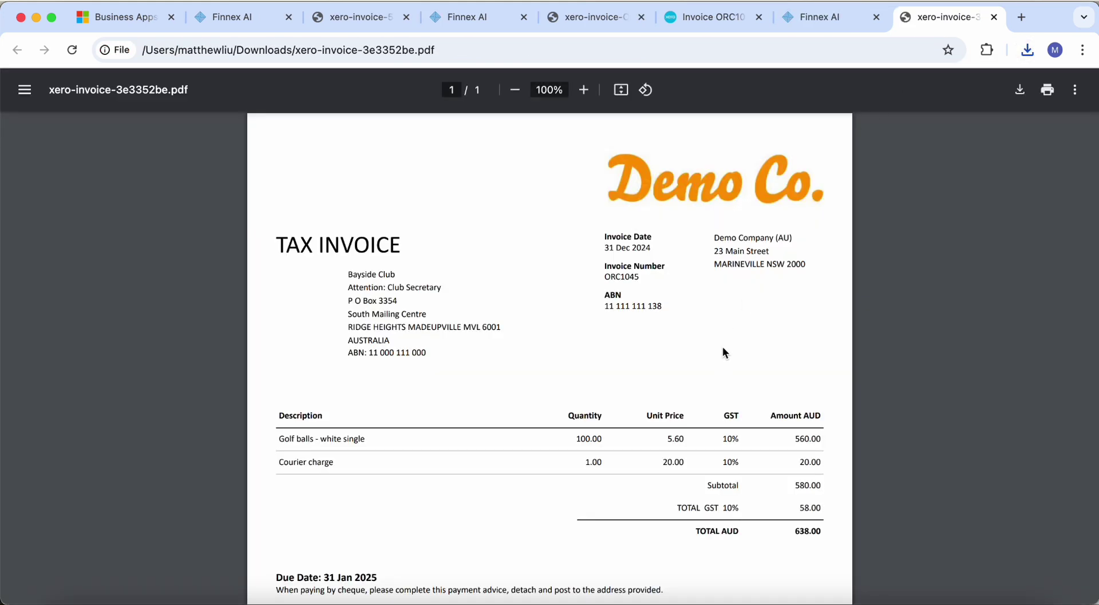
scroll(722, 350, "down", 3)
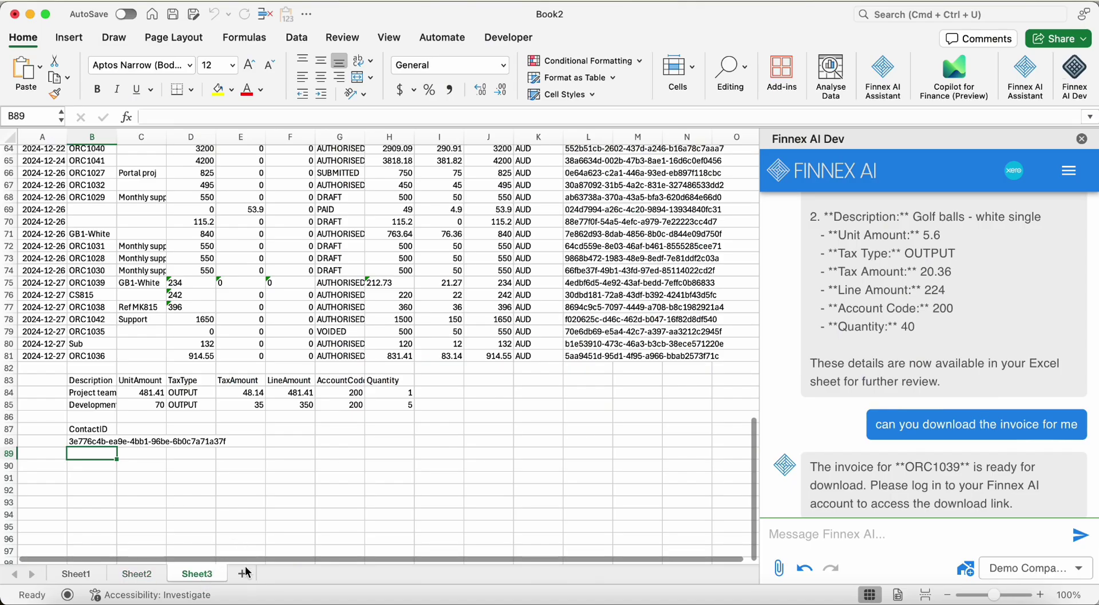
Add Sheet4, start a fresh Finnex AI thread, and pick B3 as the output cell
left_click(243, 574)
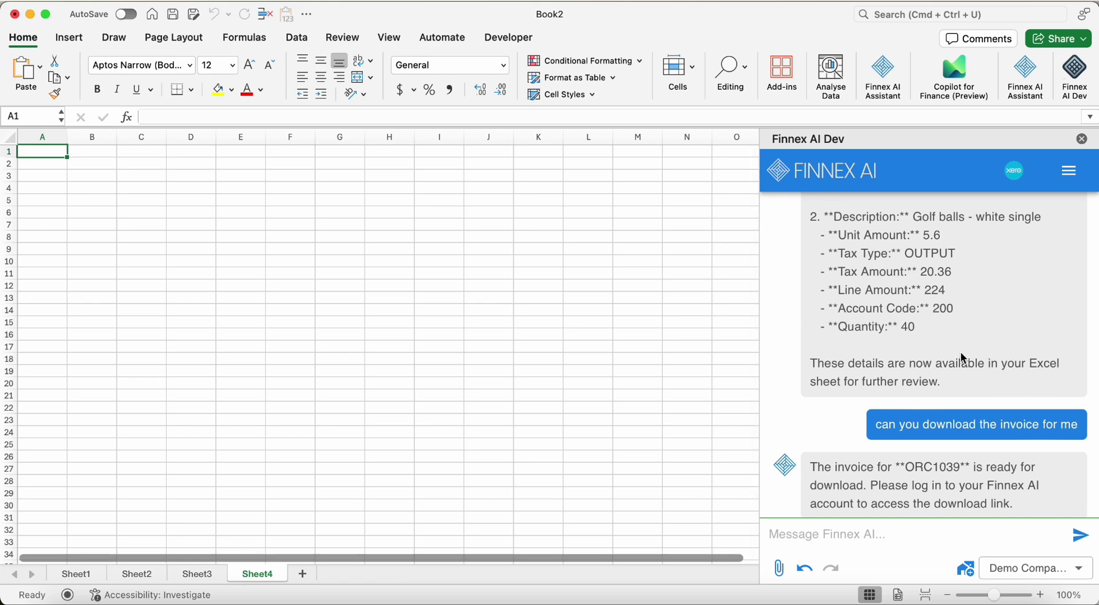
scroll(961, 352, "up", 15)
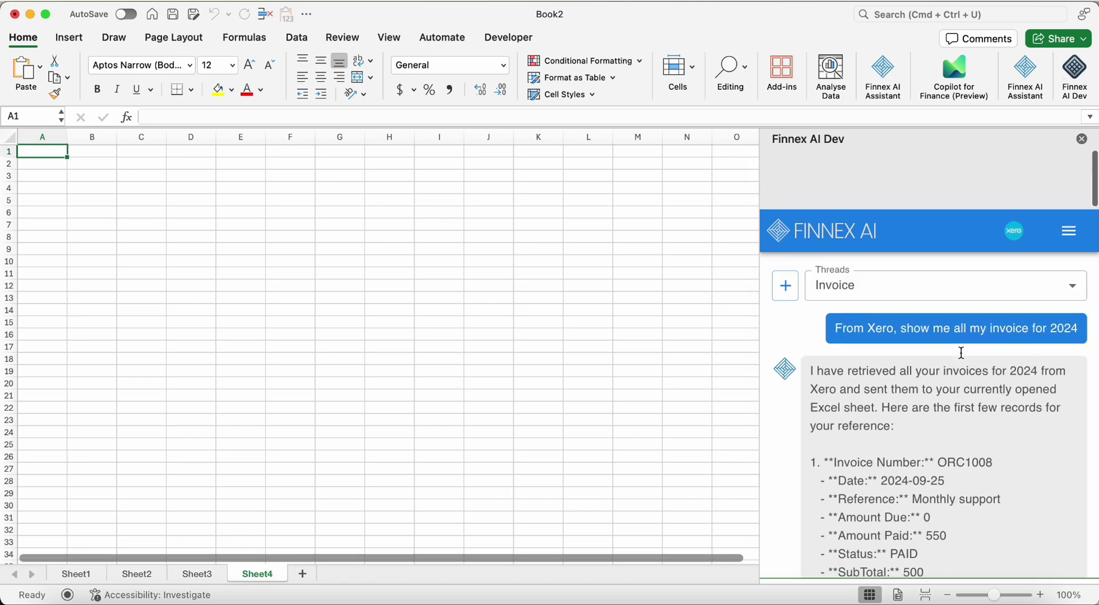
left_click(786, 224)
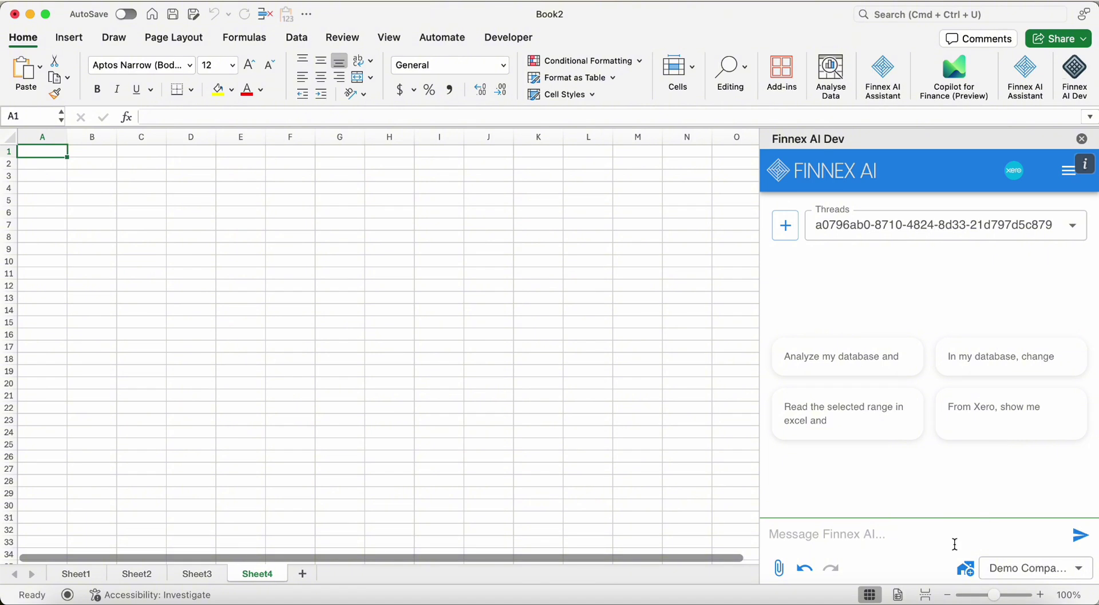
left_click(110, 177)
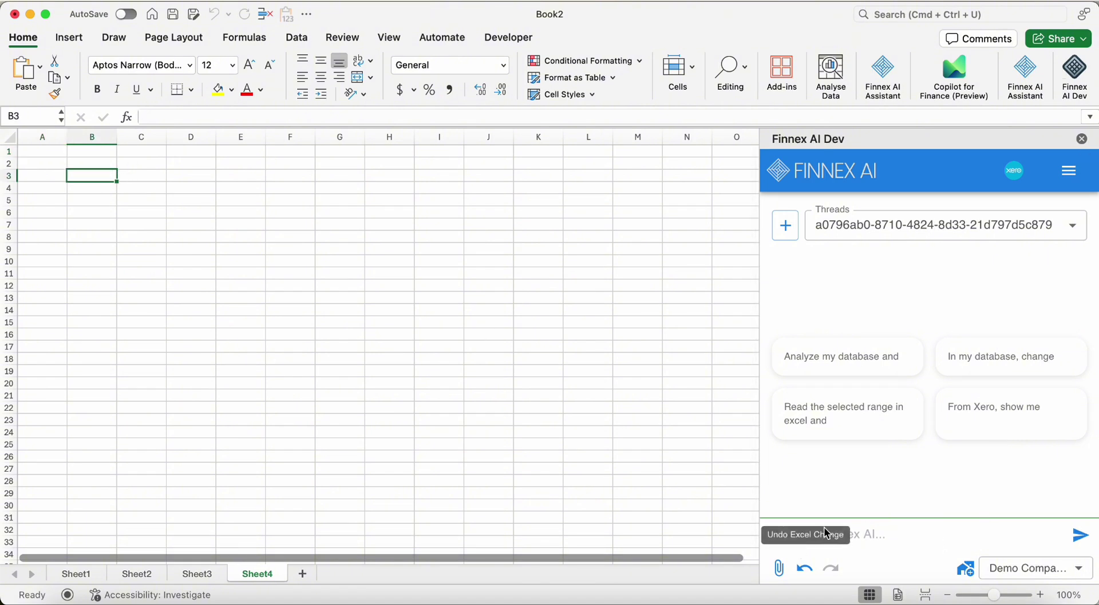
Ask Finnex AI 'can you display my Dec 2024 P&L', then widen column C for full account names
left_click(917, 544)
type("can you dis")
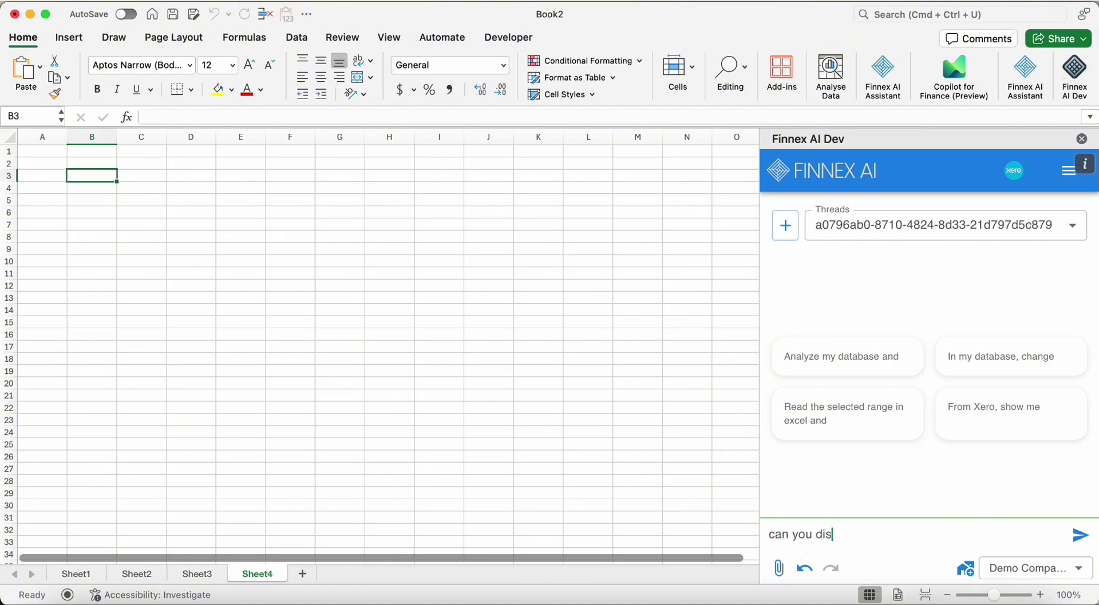
type("play my Dec 2024 ")
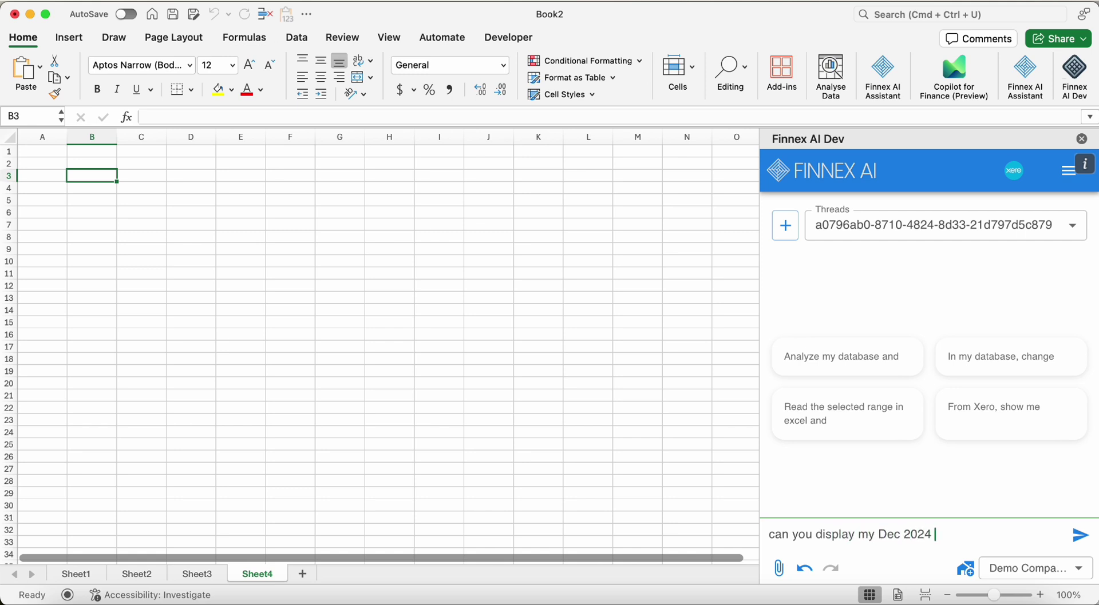
type("P&L")
key("Return")
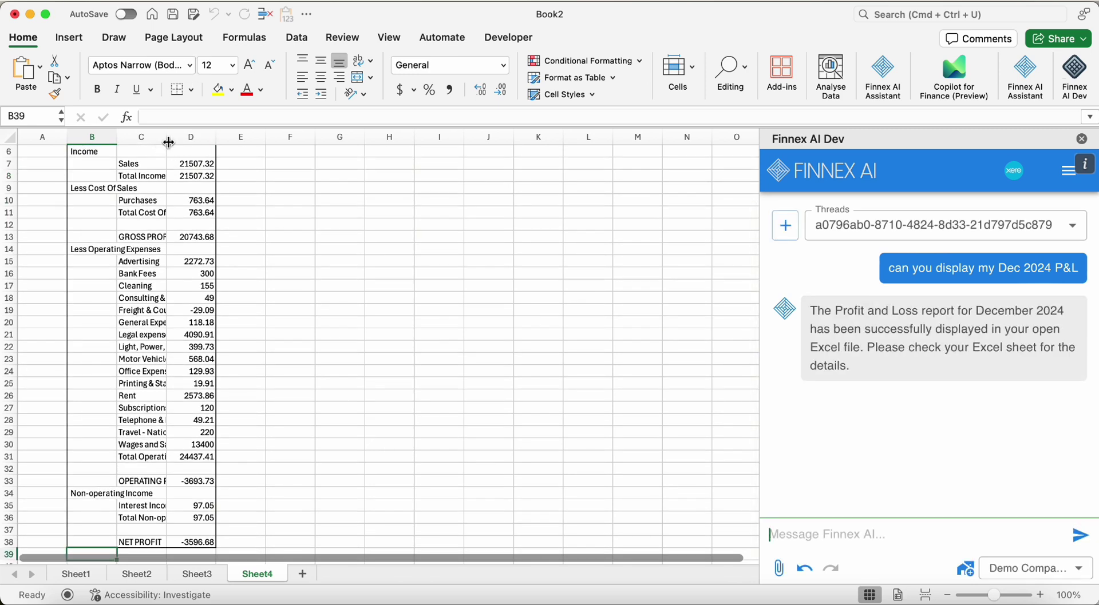
left_click_drag(166, 137, 245, 138)
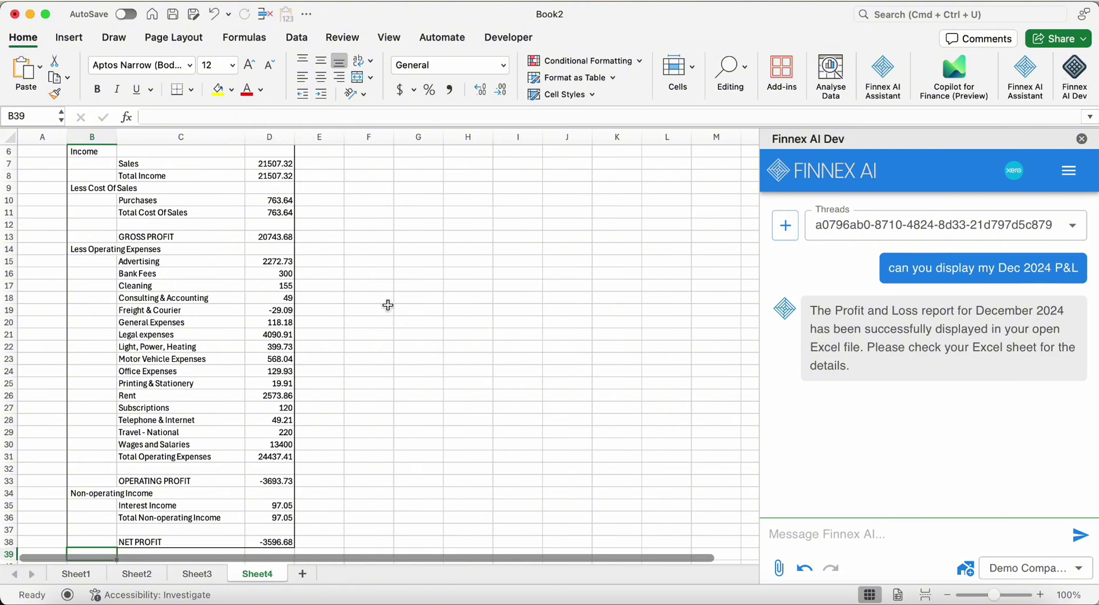
Select the Freight & Courier label and its -29.09 balance in row 19
left_click(825, 524)
left_click(319, 310)
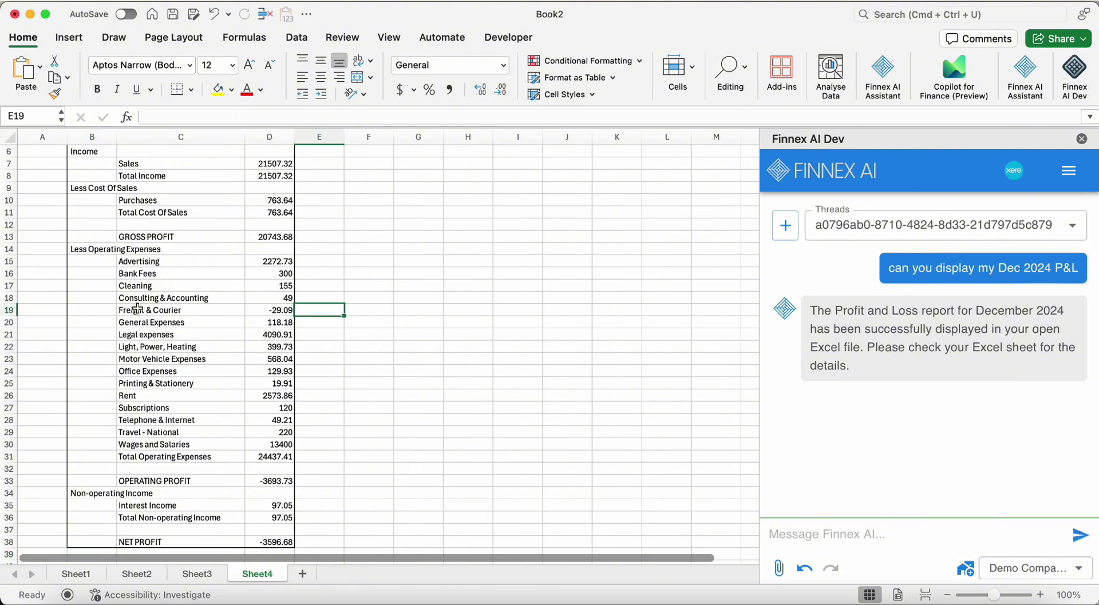
left_click_drag(152, 310, 255, 310)
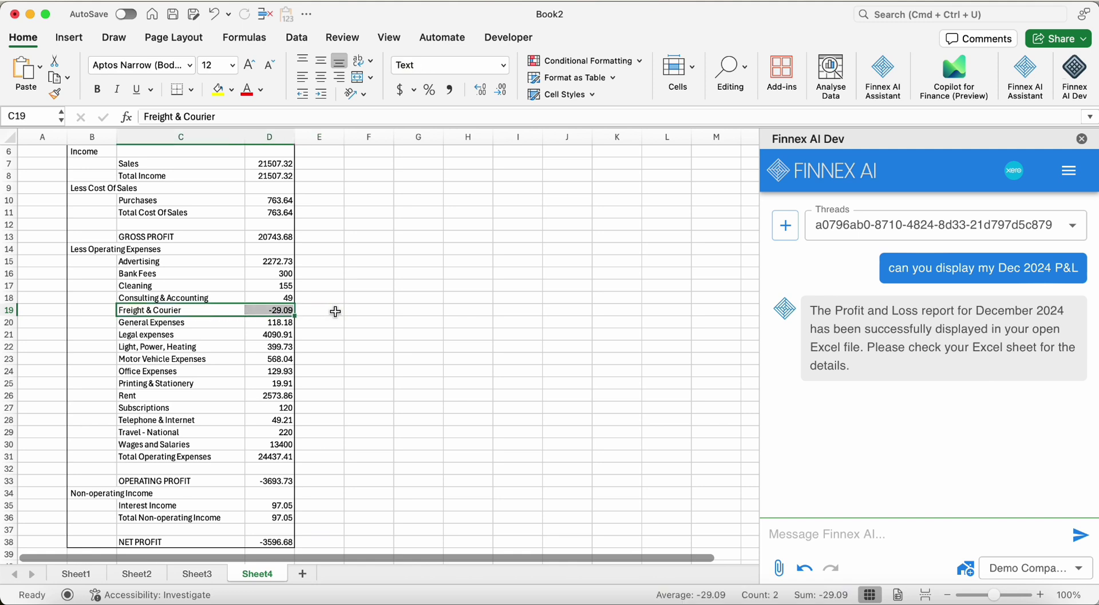
scroll(300, 293, "up", 1)
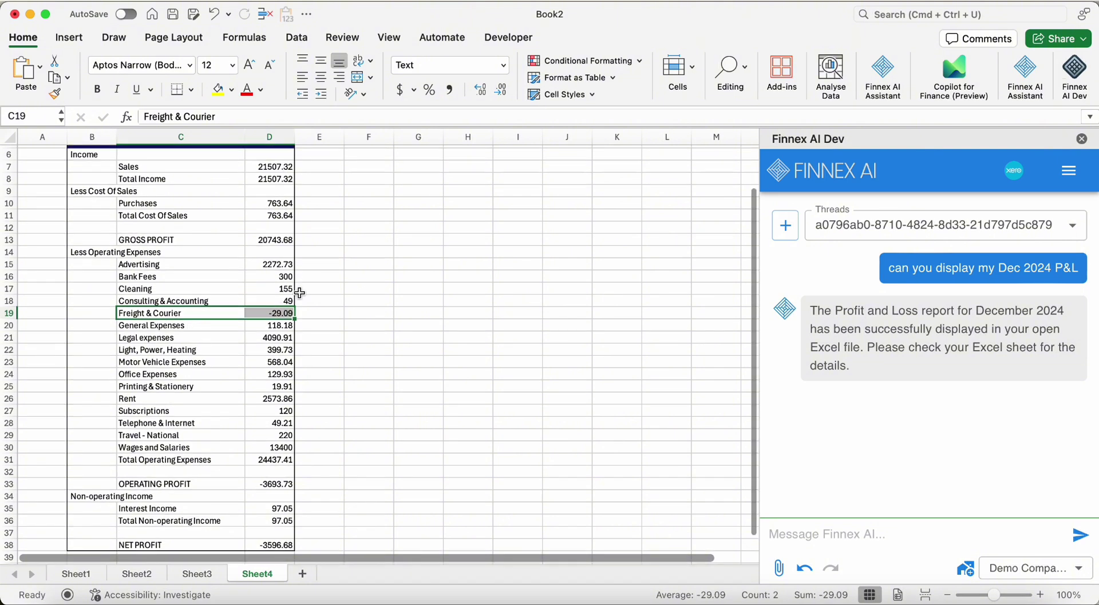
Ask Finnex AI to reclass the pasted Freight & Courier -29.09 balance into General Expenses Account
left_click(822, 532)
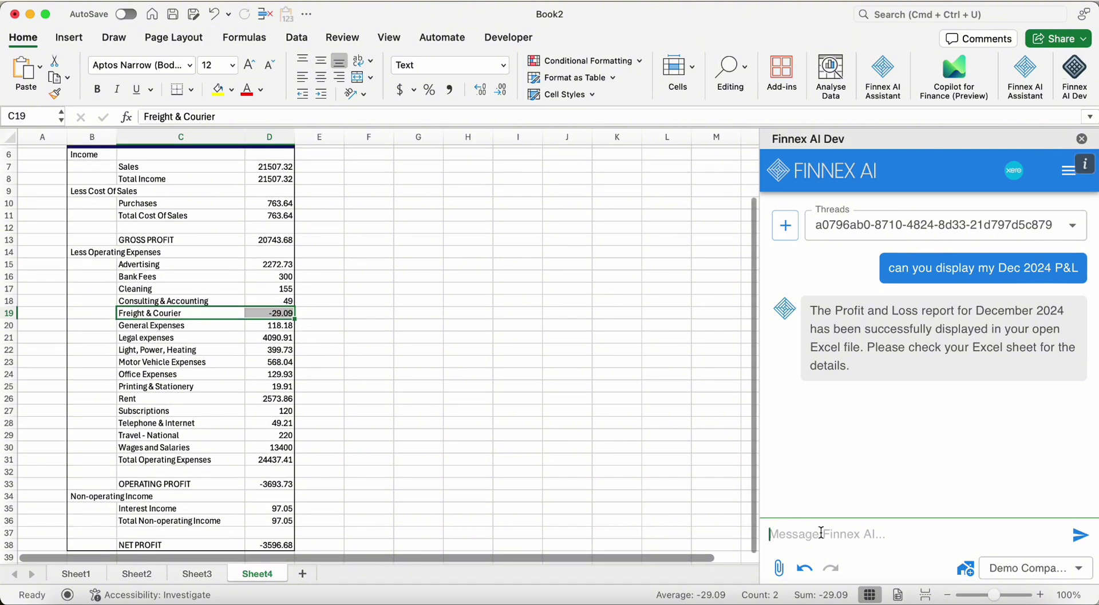
type("can you help m")
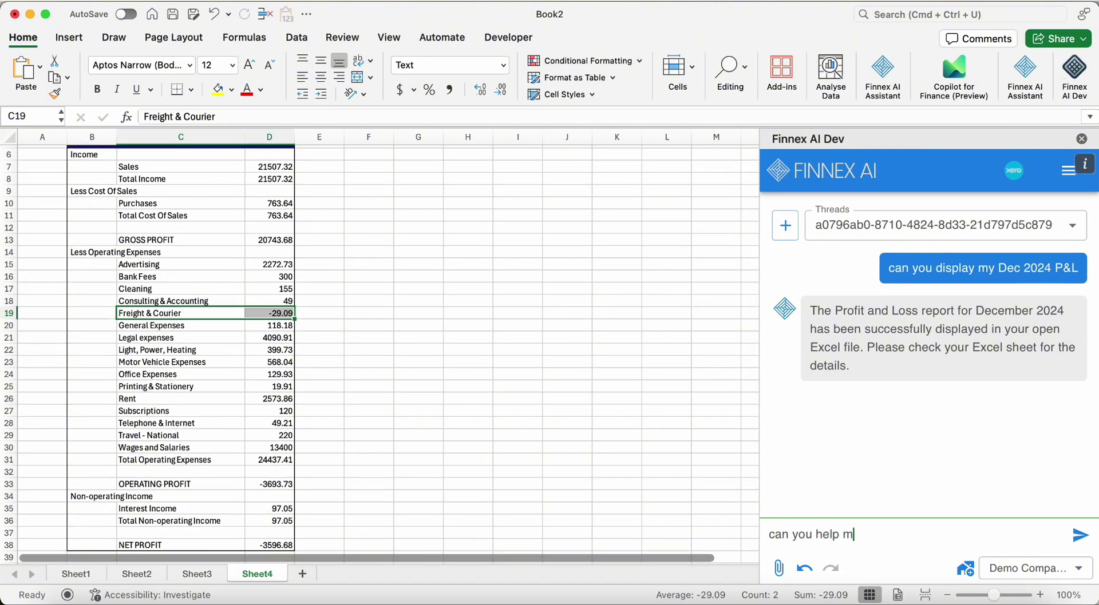
type("e reclass the balance")
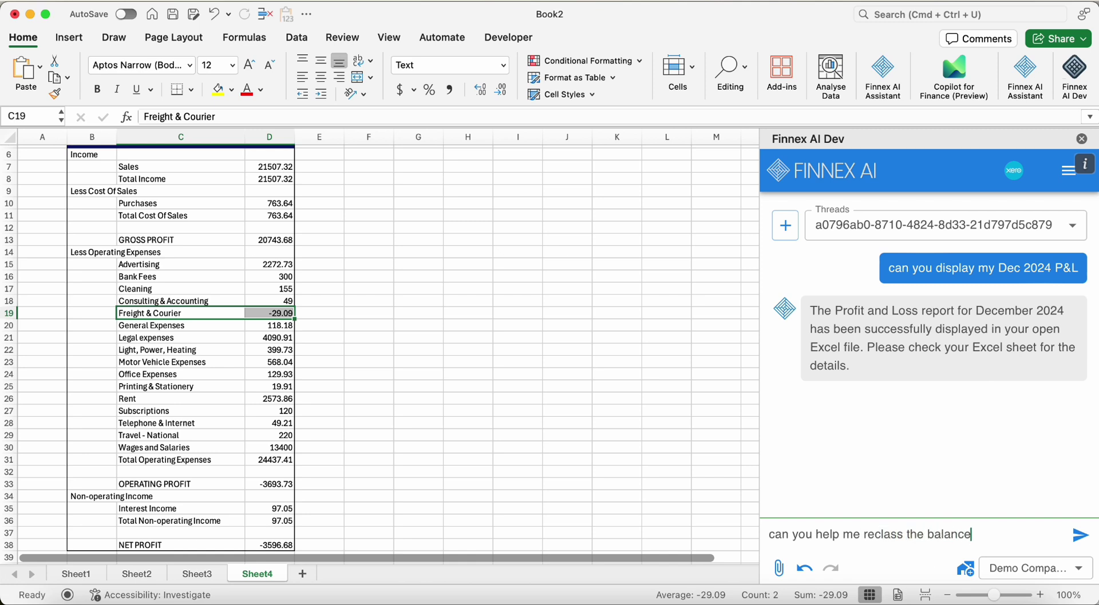
type(" of")
left_click_drag(251, 314, 173, 314)
type("Freight & Courier\t-9.09")
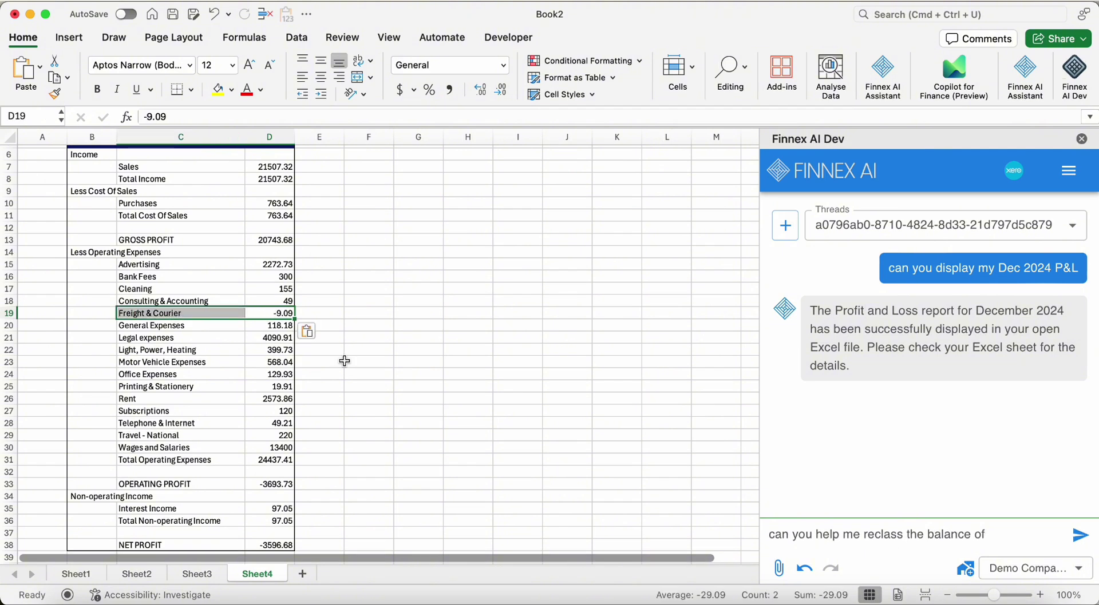
key("super+z")
left_click(1013, 531)
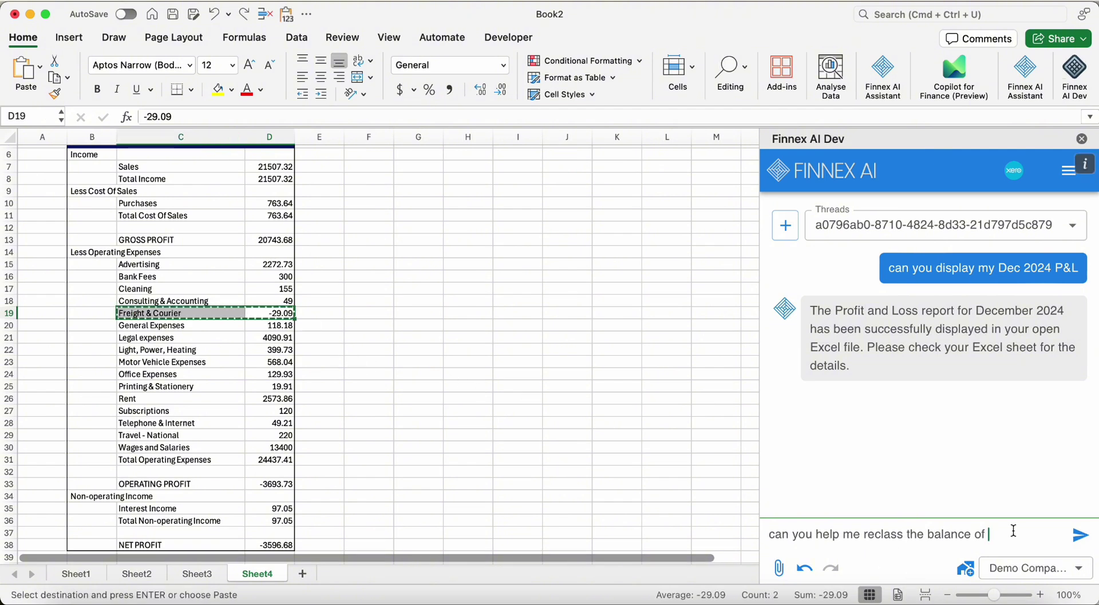
type("Freight & Courier\t-29.09")
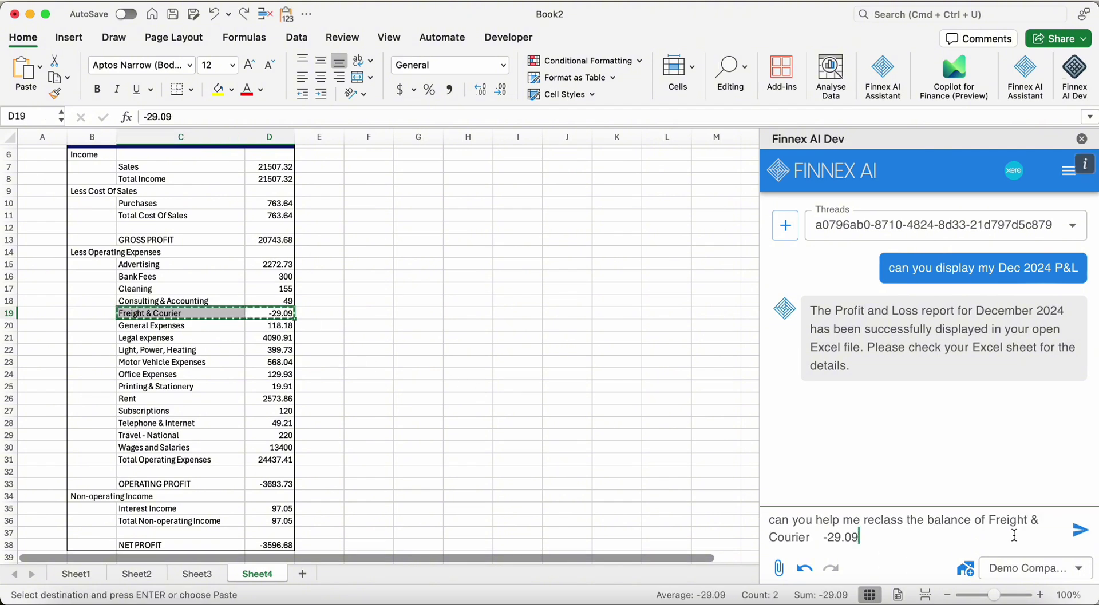
type("into ")
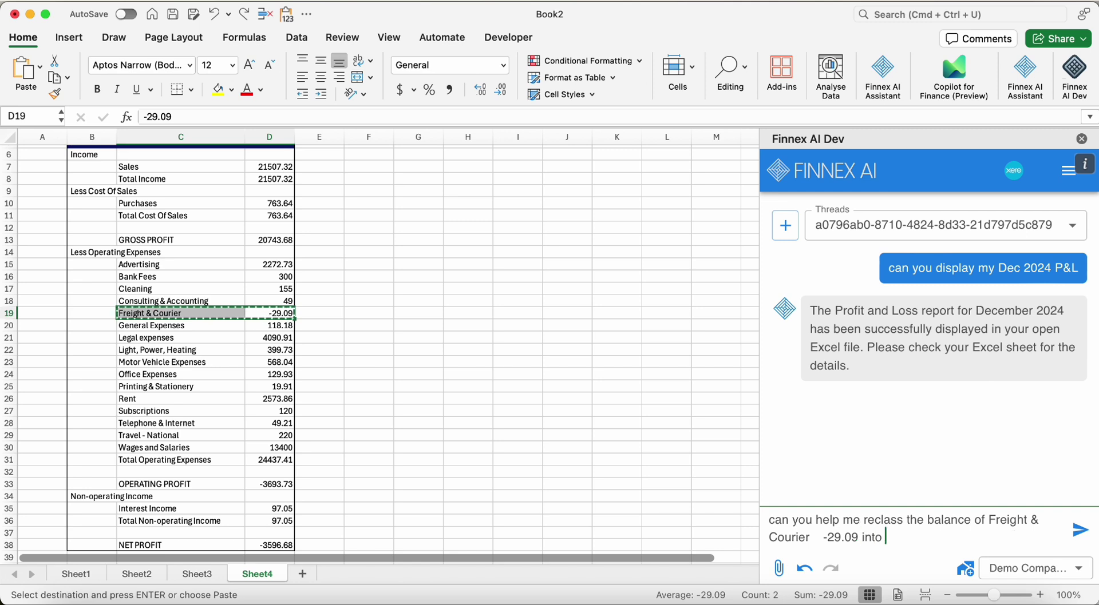
type("General Expenses ")
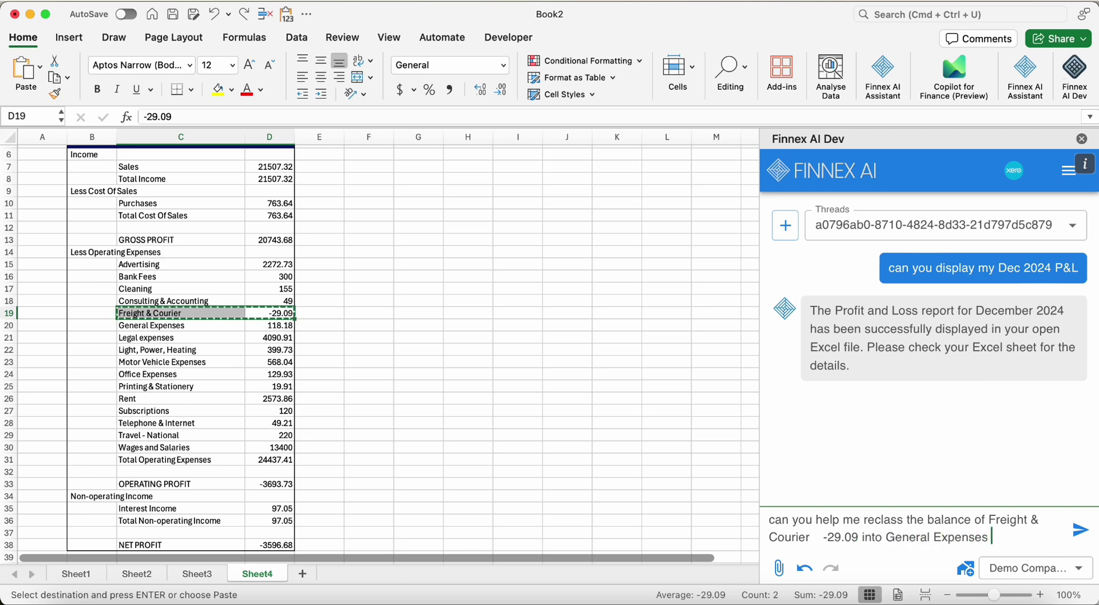
type("Account")
key("Return")
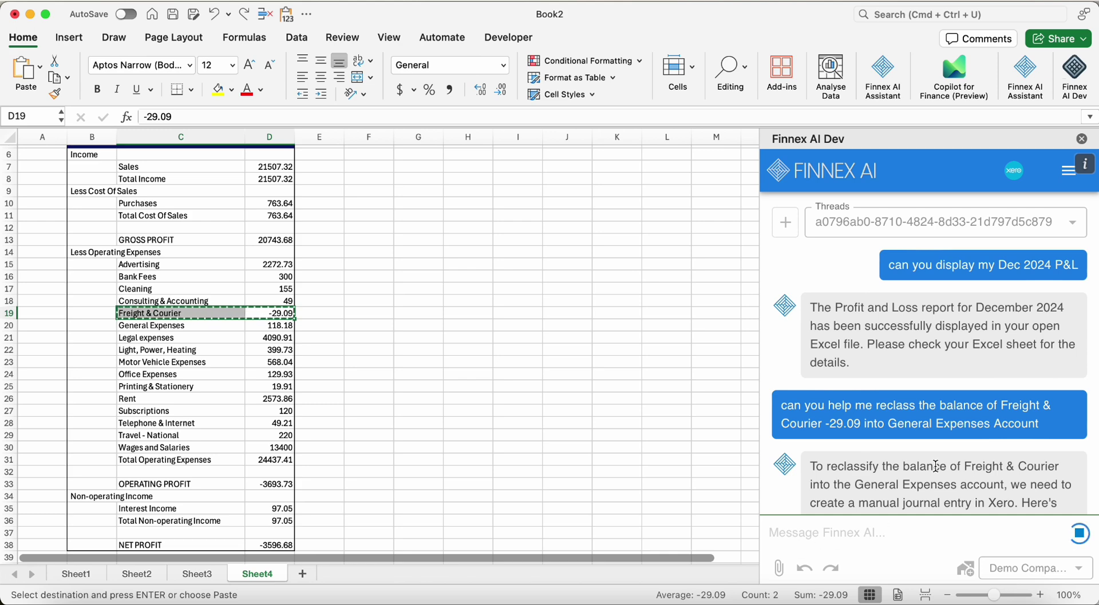
scroll(935, 467, "down", 3)
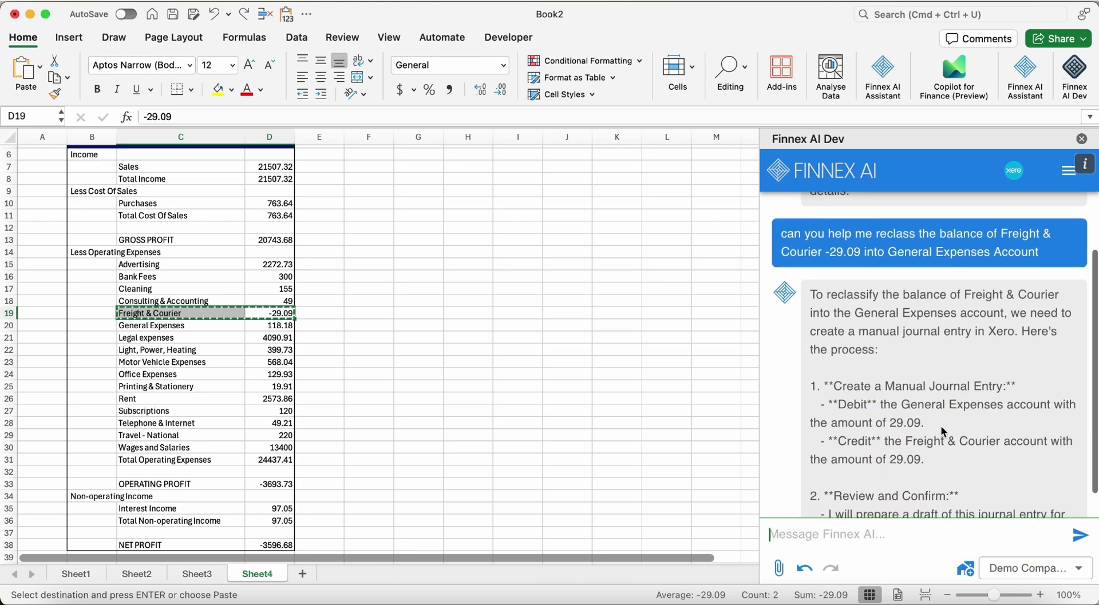
scroll(943, 432, "down", 5)
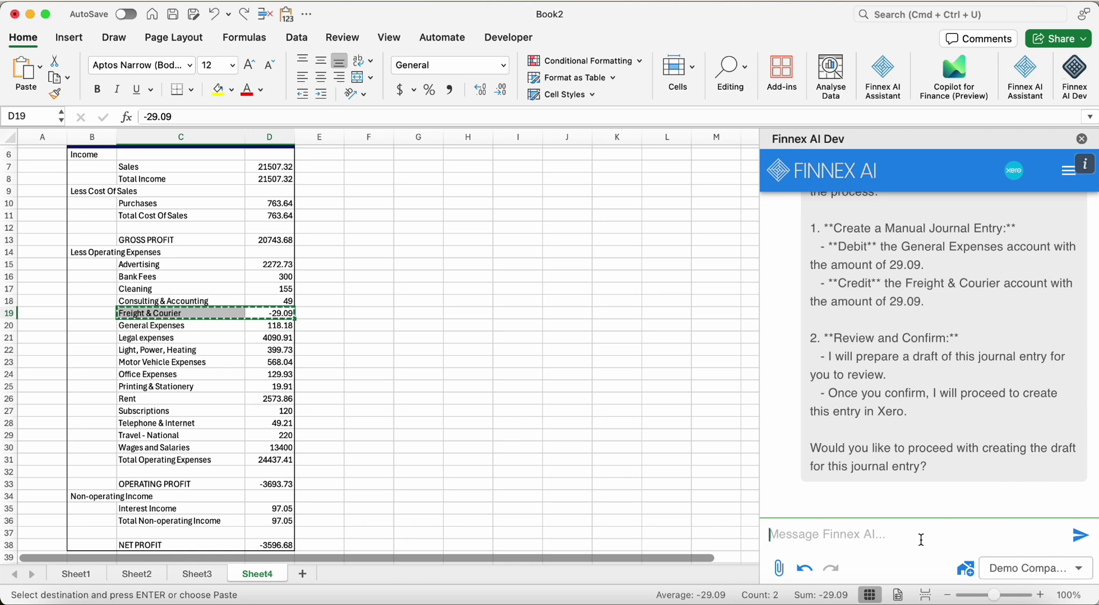
Tell Finnex AI 'i want to reclass the credit from Freight & Courier to general expenses'
type("i want to reclass the ")
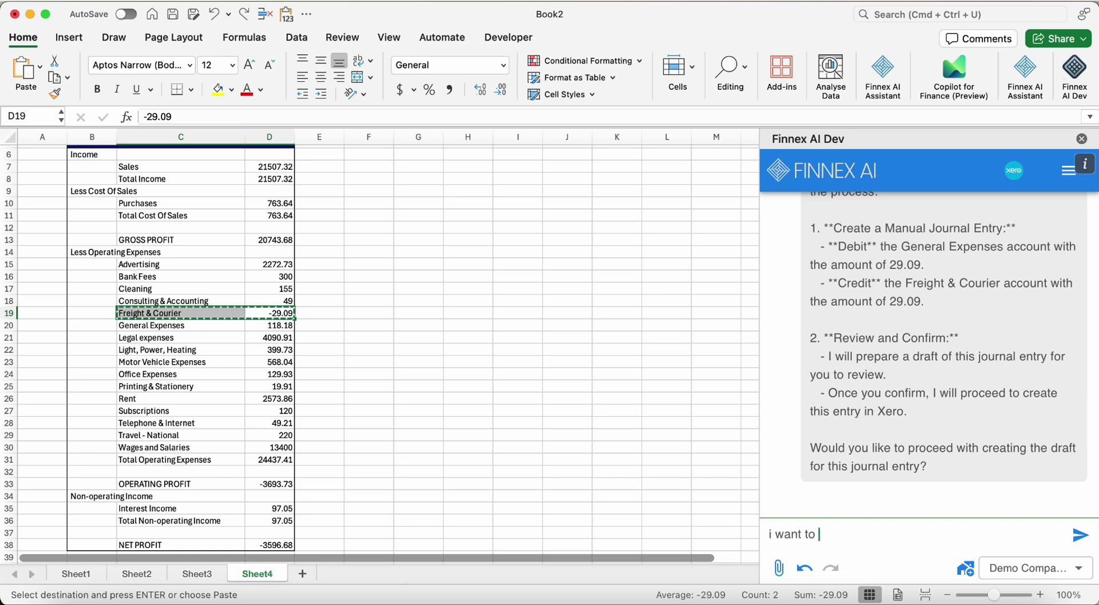
type("credit from")
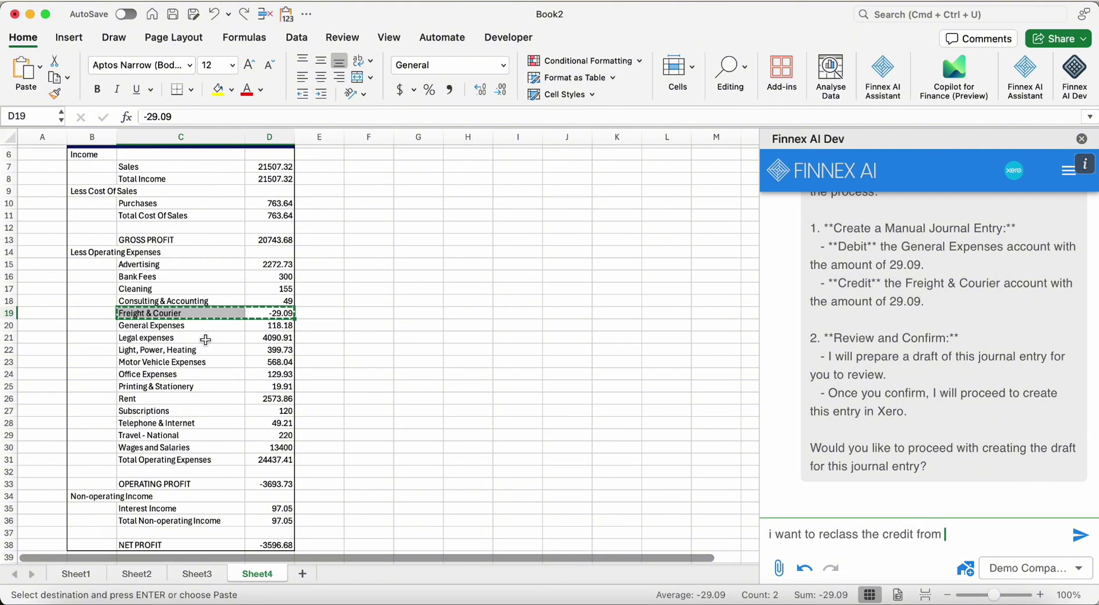
left_click(180, 313)
key("super+c")
key("super+v")
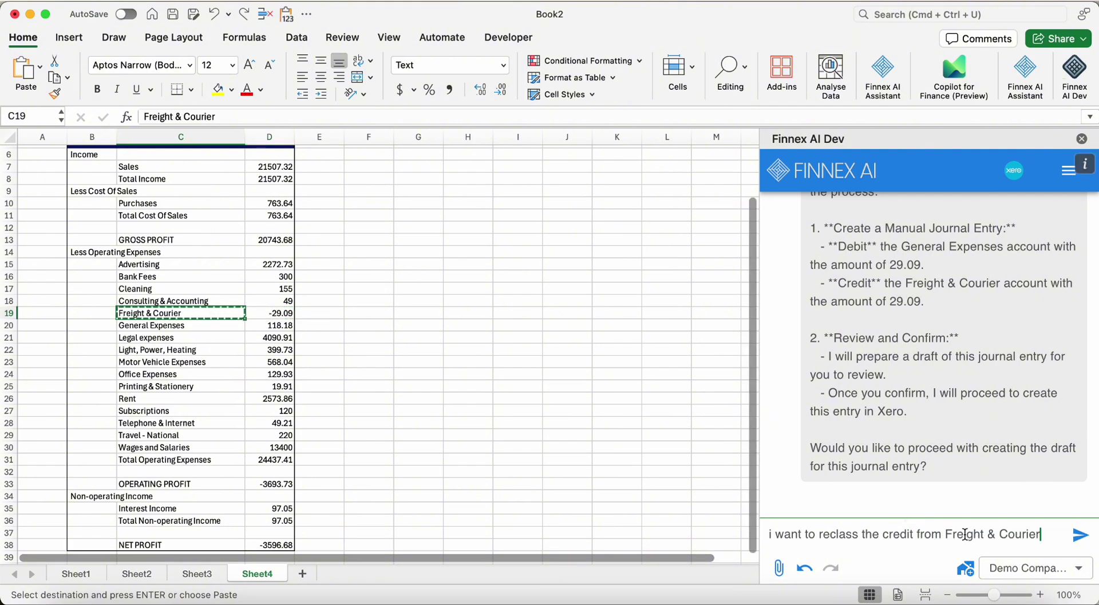
type("to general expenses")
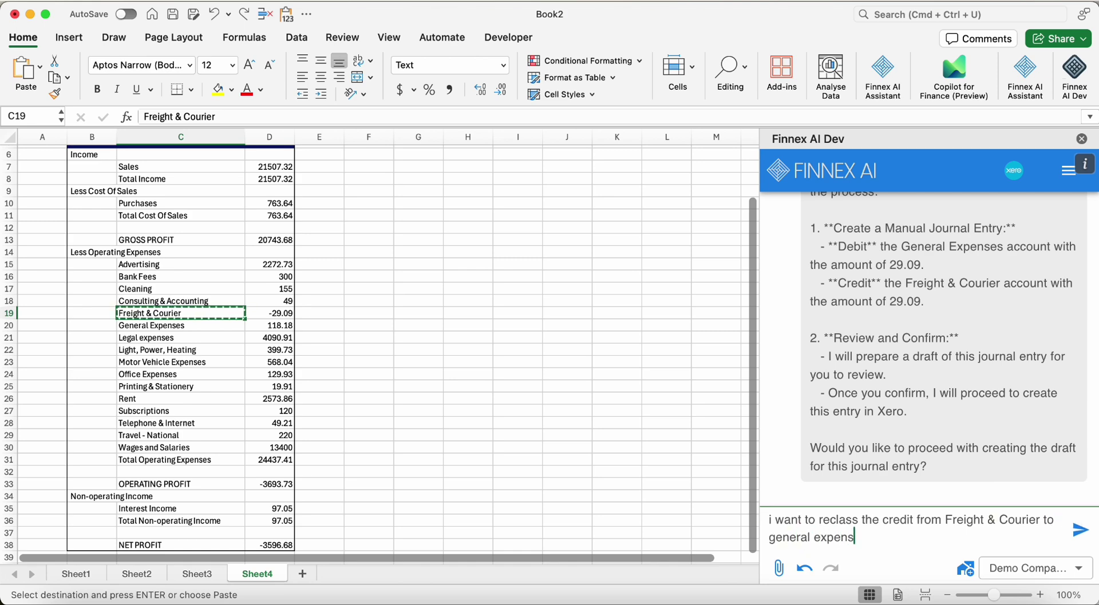
key("Return")
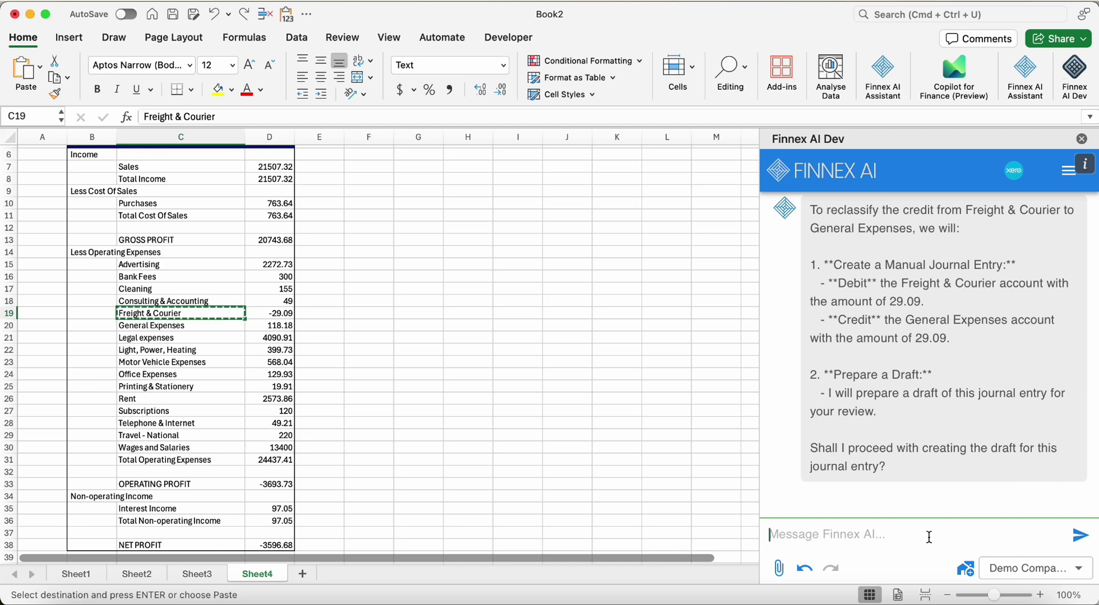
Reply 'yes proceed' to Finnex AI, then clear the copy marquee from the sheet
type("yes")
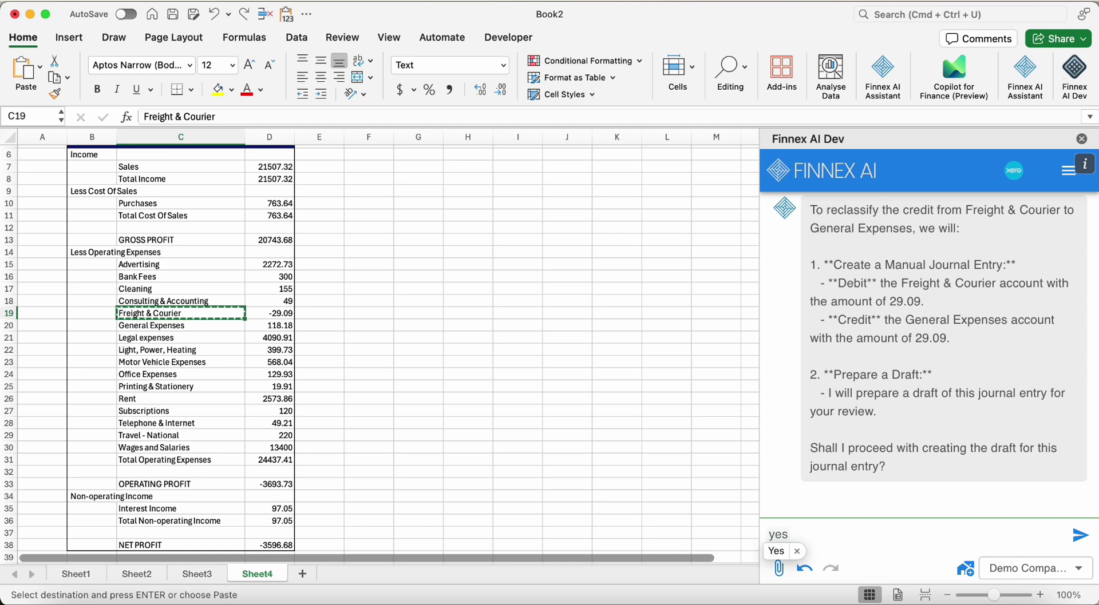
type(" proceed")
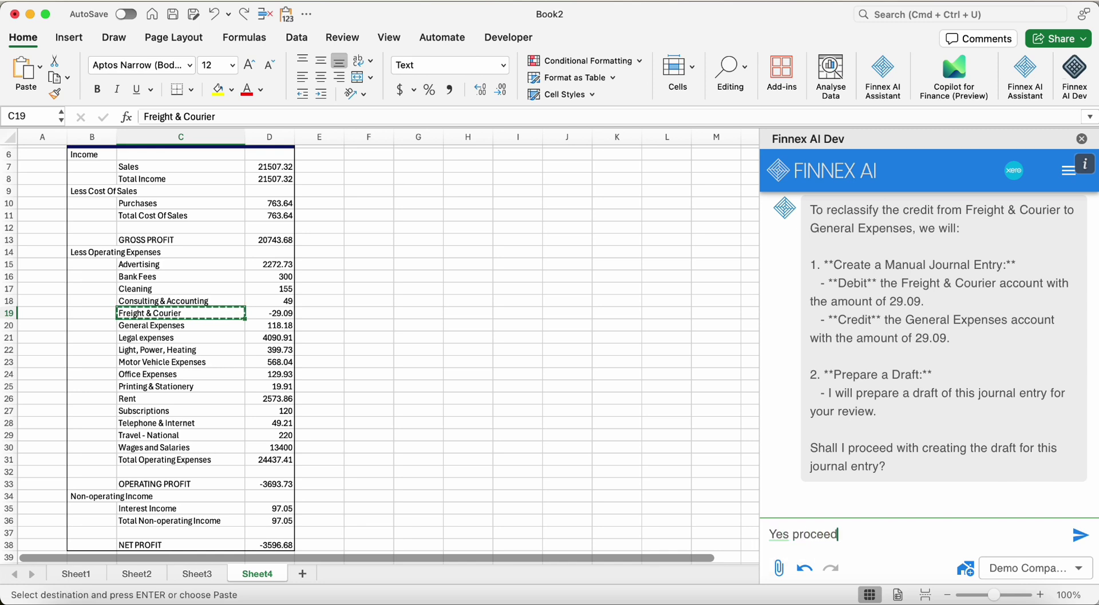
key("Return")
left_click(372, 314)
key("Escape")
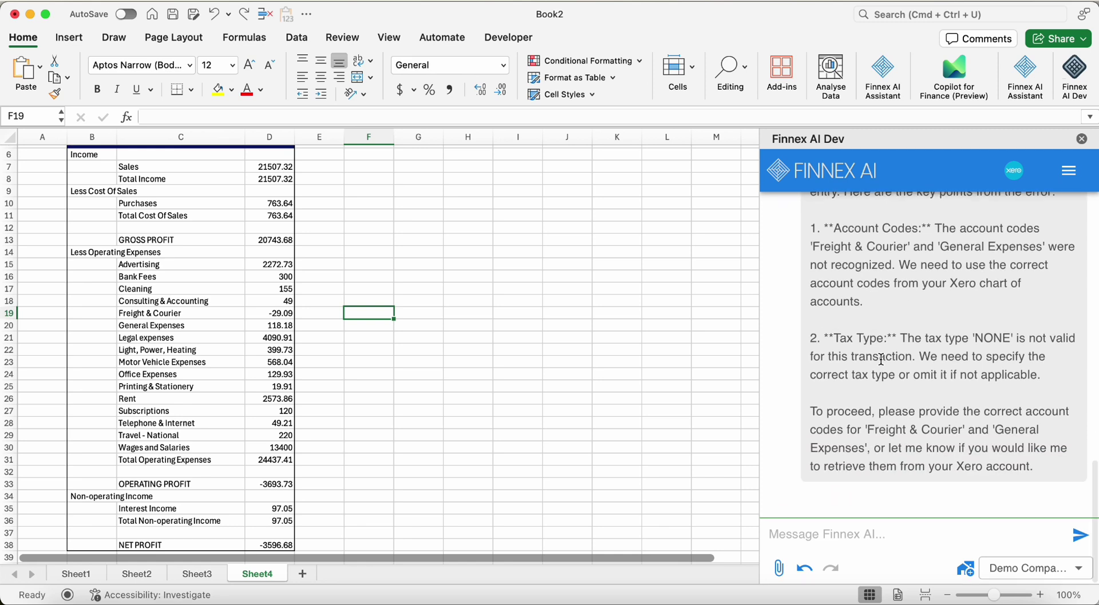
Ask Finnex AI to read the COA for account and tax codes, then view Xero's draft manual journals
type("Read ")
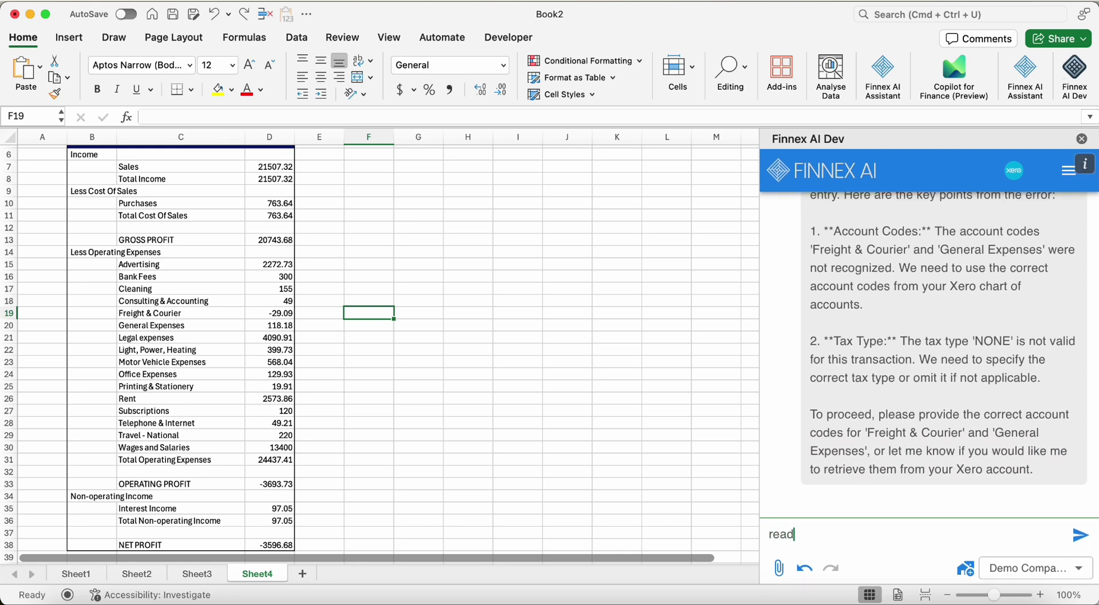
type("the coa and find the acc")
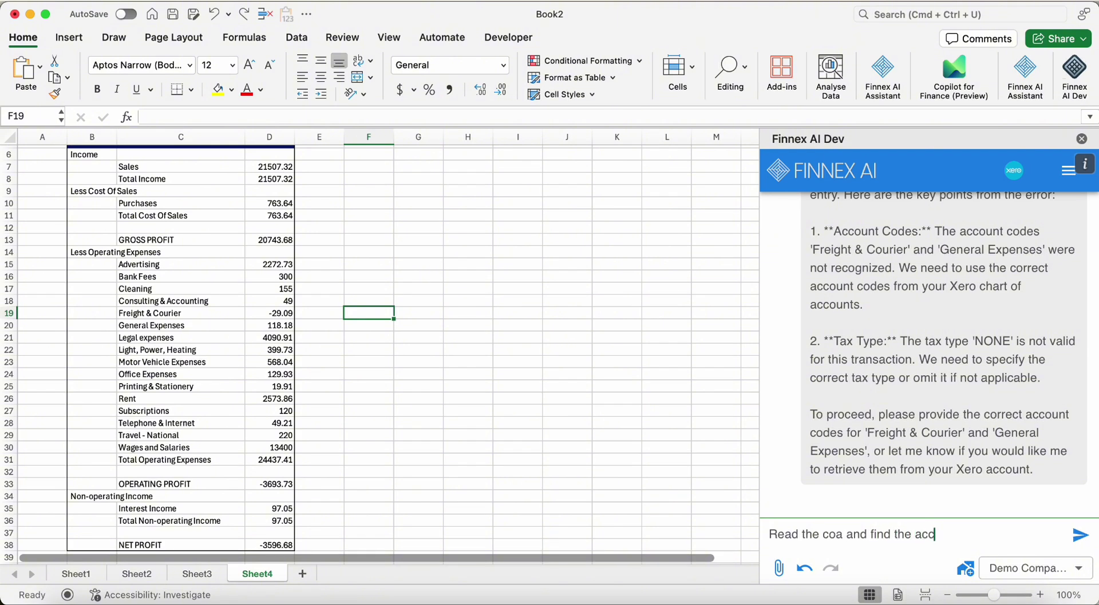
type("ount codes and tax codes")
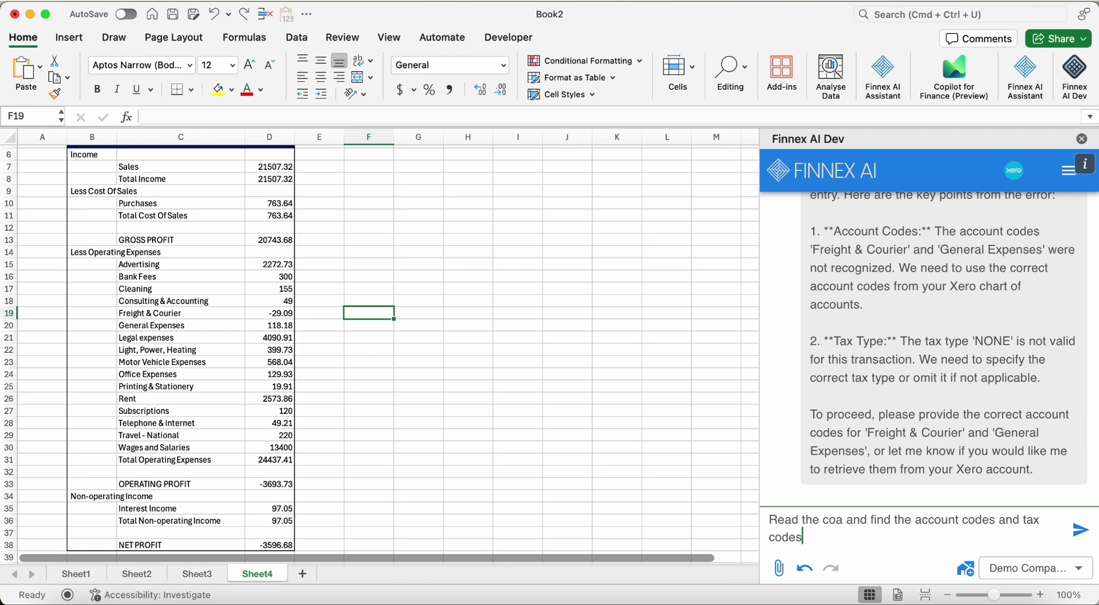
key("Return")
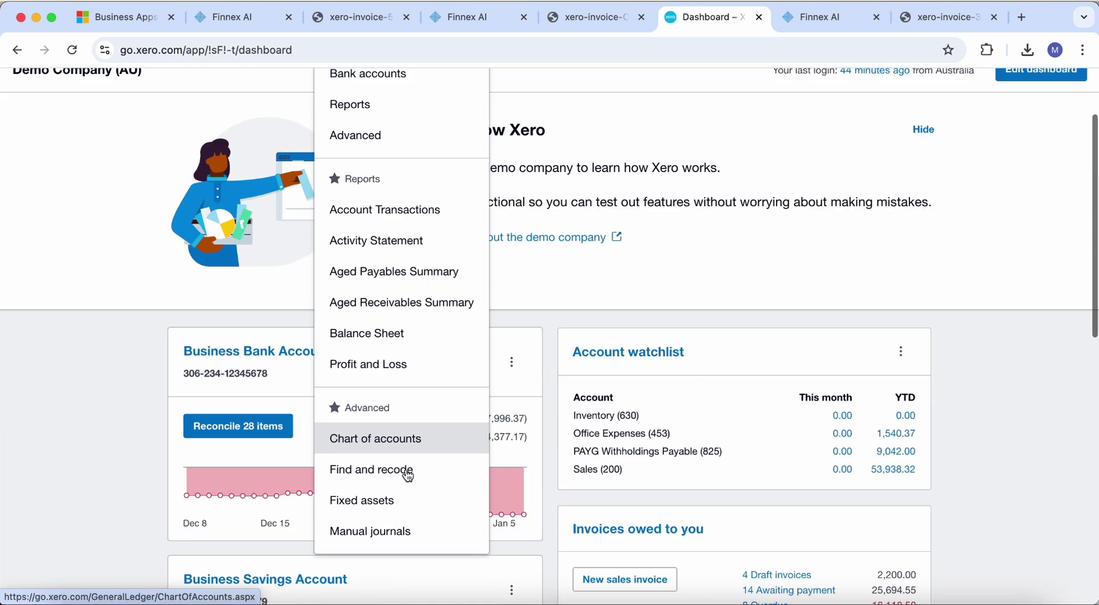
scroll(407, 476, "down", 5)
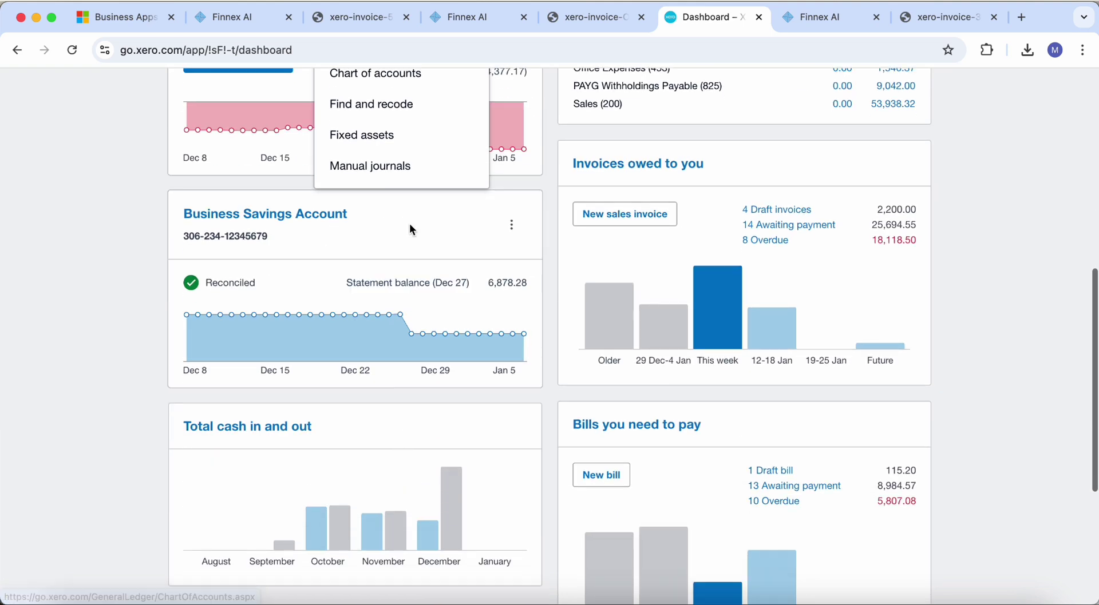
left_click(368, 166)
left_click(252, 259)
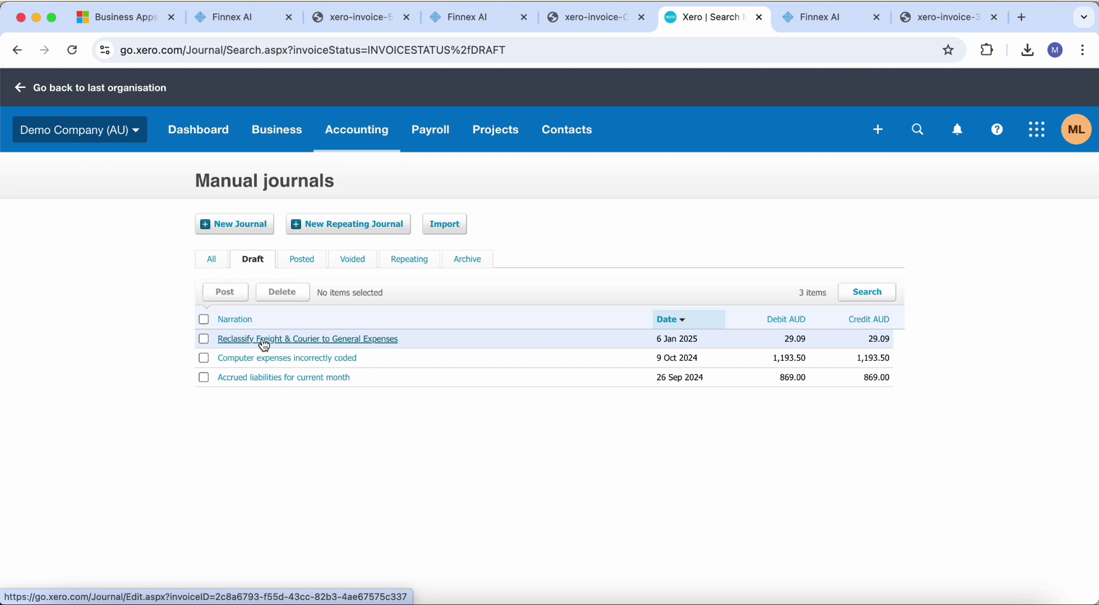
Post the 29.09 'Reclassify Freight & Courier to General Expenses' draft and view the Posted list
left_click(264, 343)
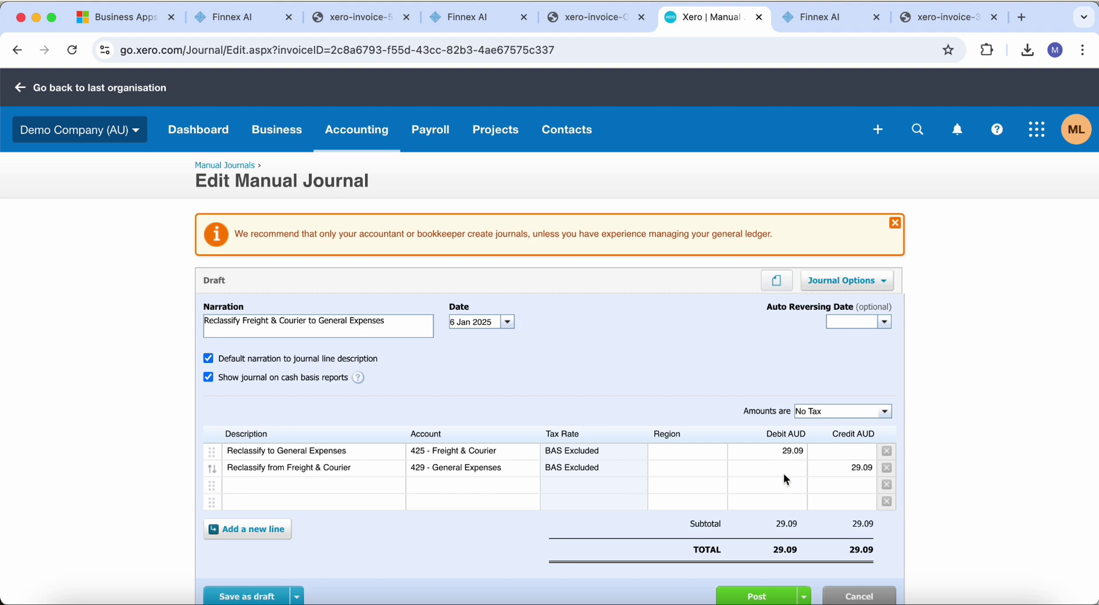
scroll(1039, 449, "down", 1)
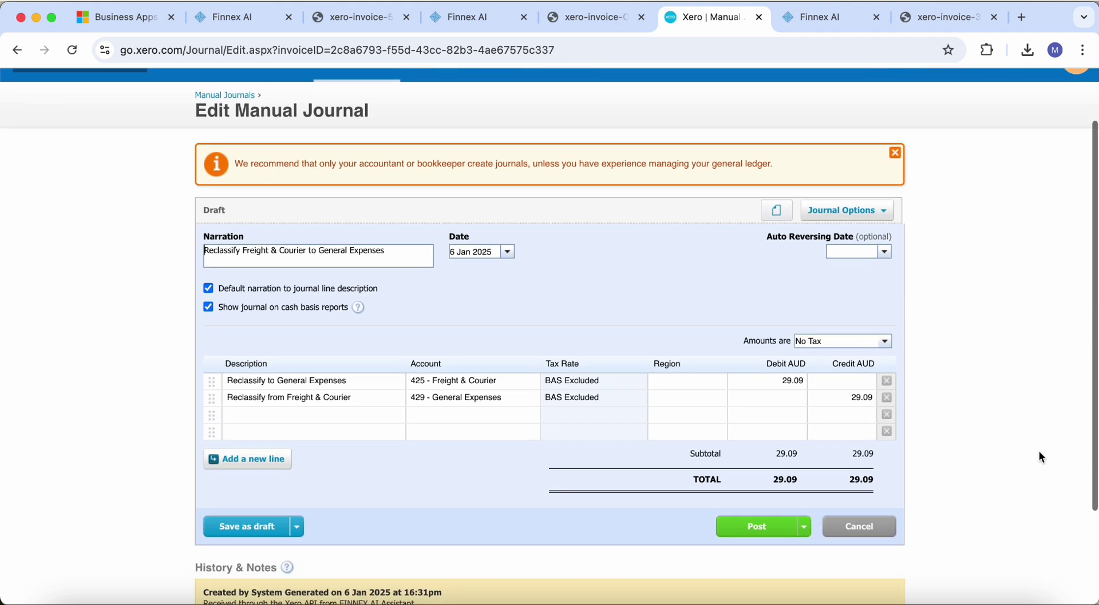
left_click(772, 527)
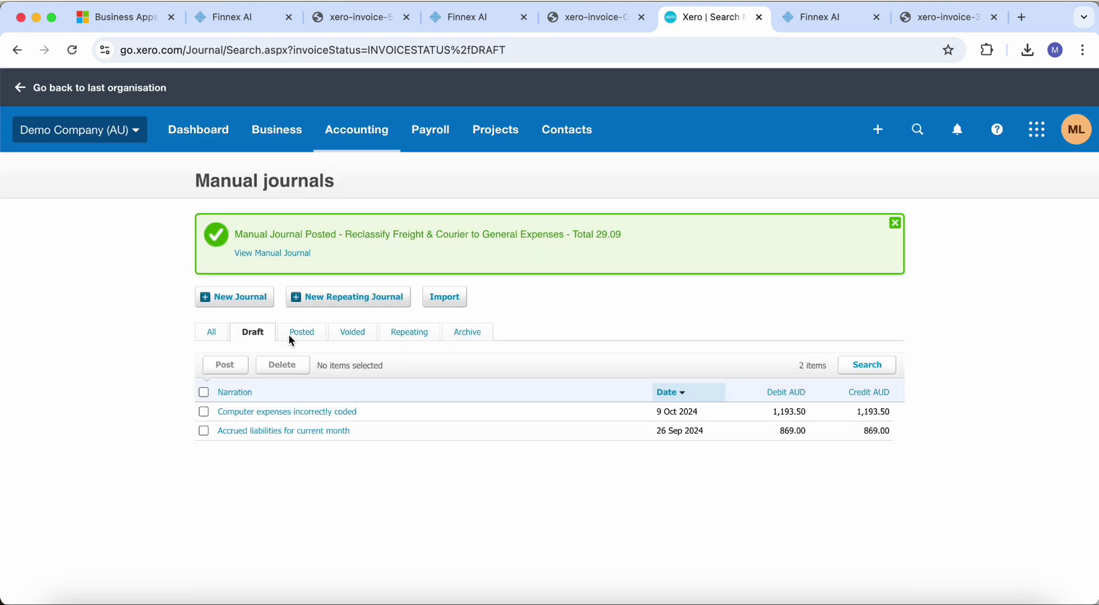
left_click(292, 337)
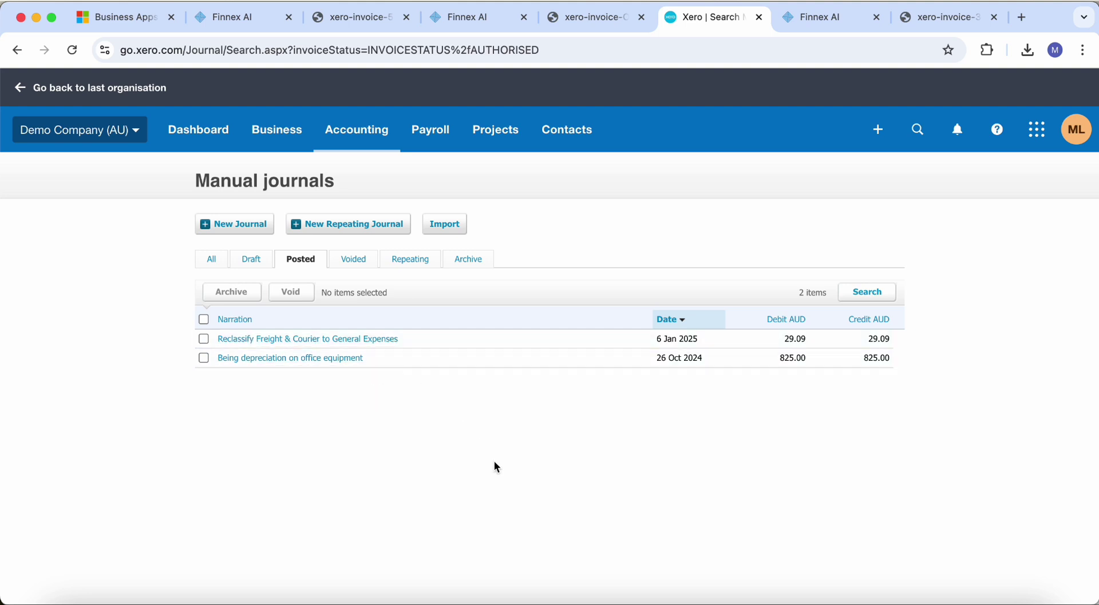
Switch back to the Sheet4 P&L in Excel, select G3, and focus the Finnex AI message box
key("super+Tab")
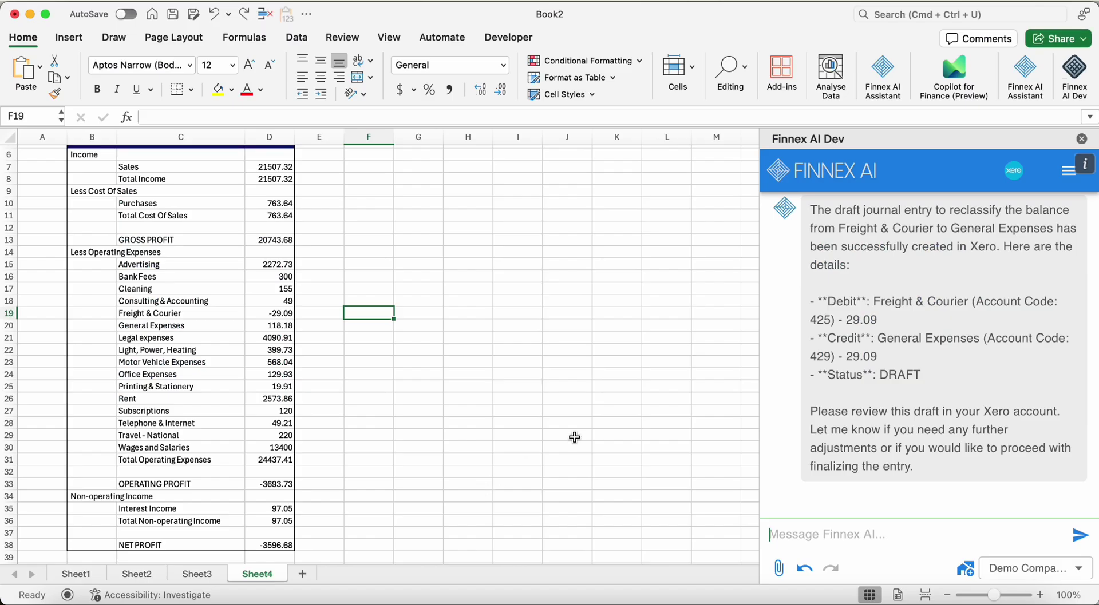
scroll(555, 222, "down", 1)
left_click(438, 168)
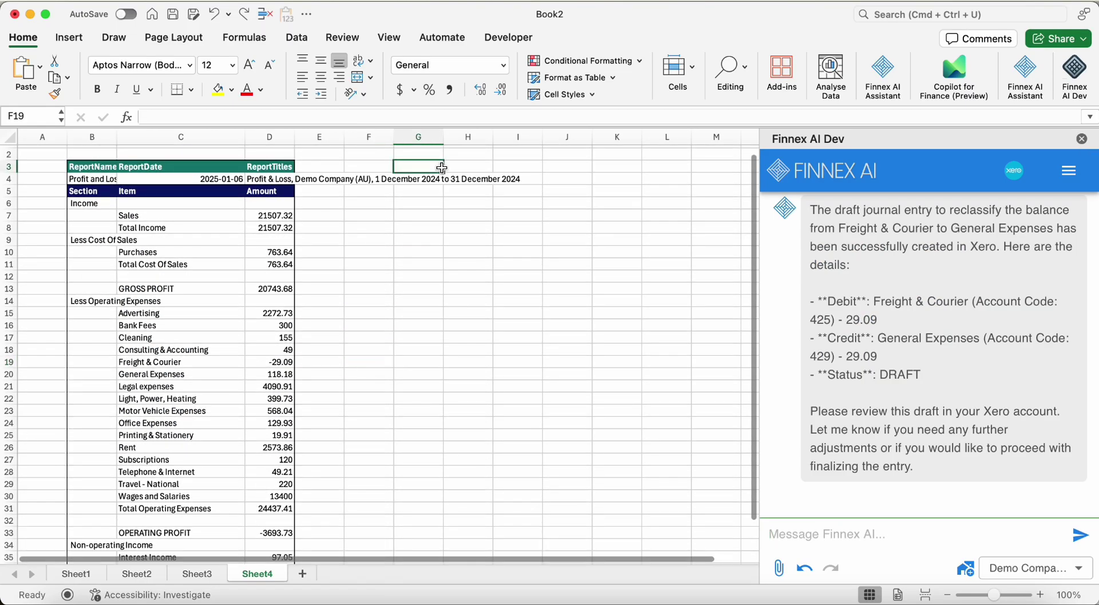
left_click(921, 534)
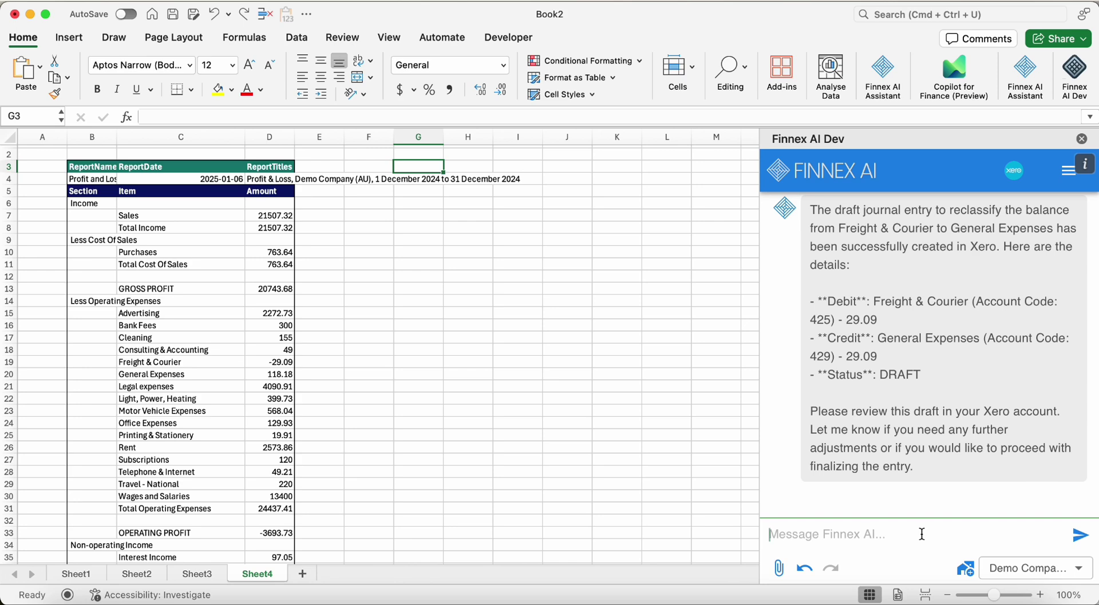